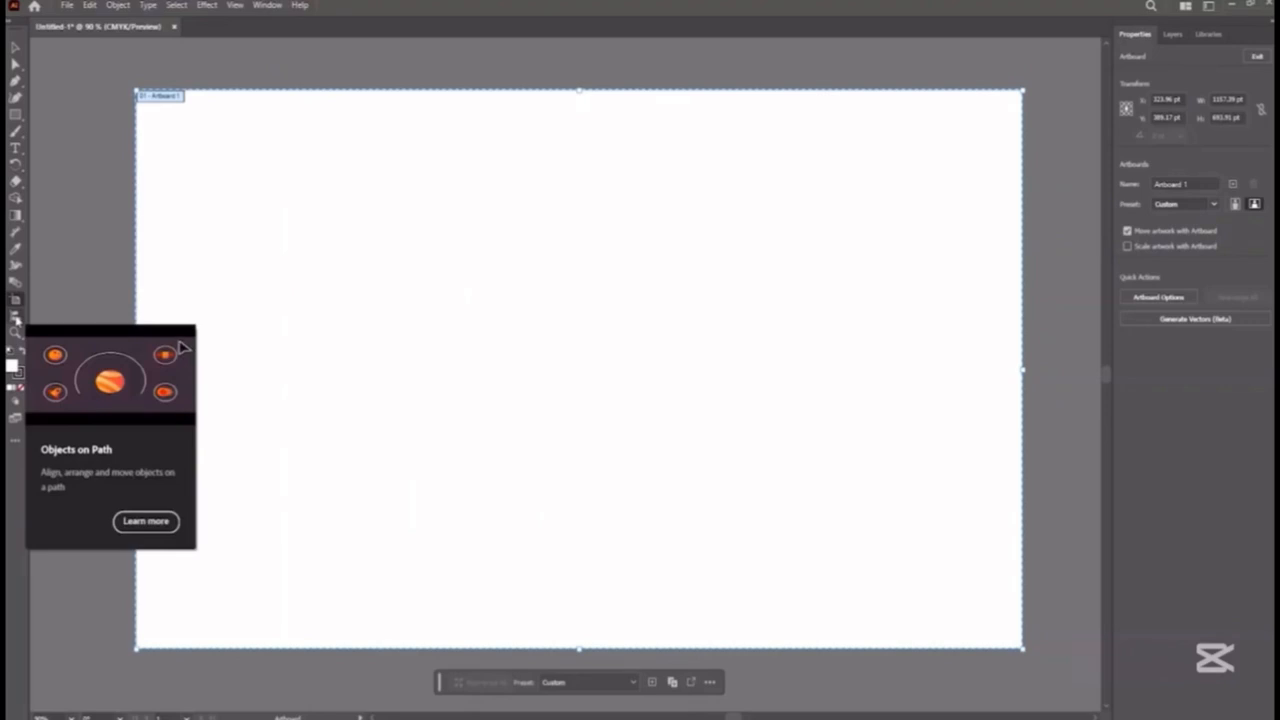
Draw a hexagon about 421 pt wide near the middle of the artboard with the Polygon tool.
{"action": "left_click", "coordinate": [16, 319]}
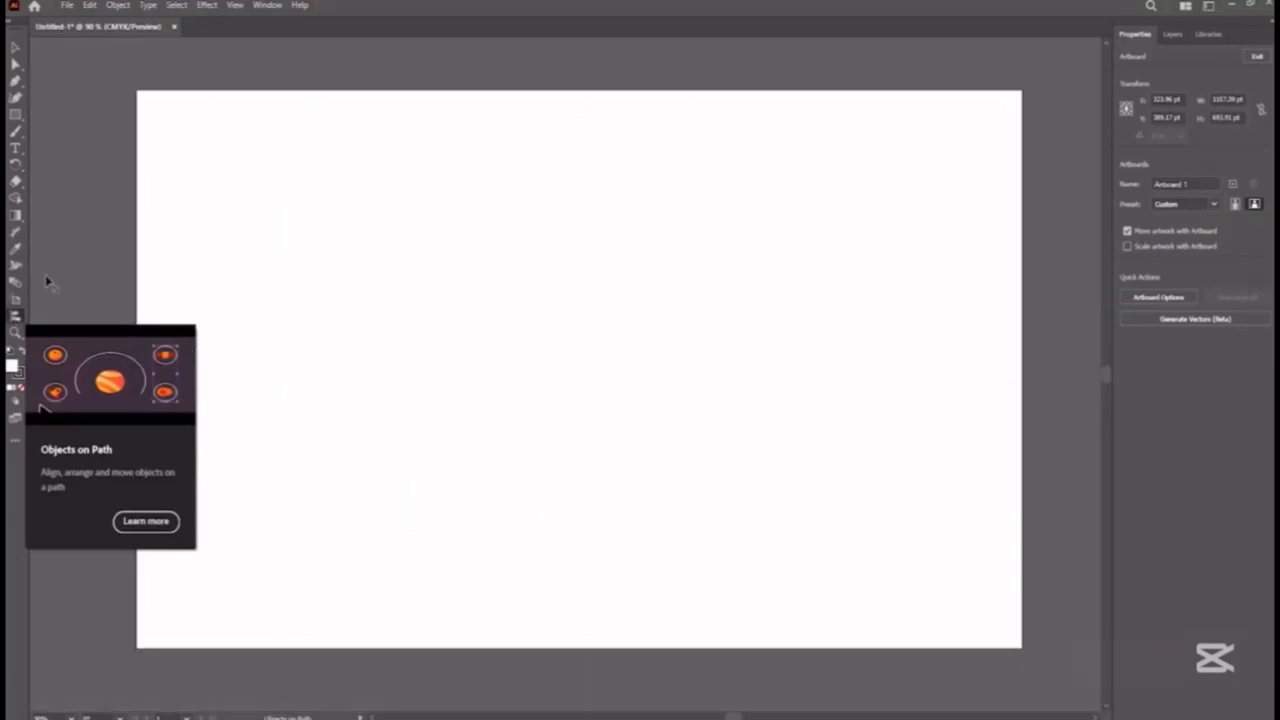
{"action": "left_click", "coordinate": [16, 116]}
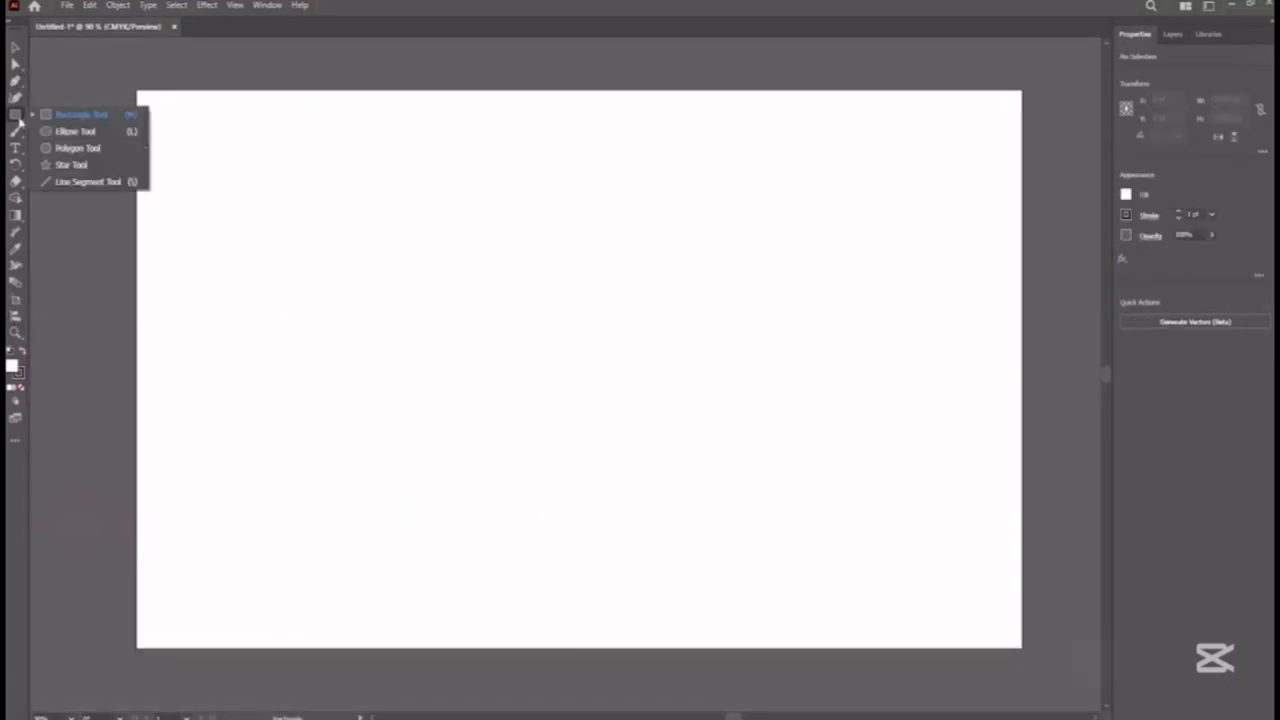
{"action": "left_click", "coordinate": [60, 133]}
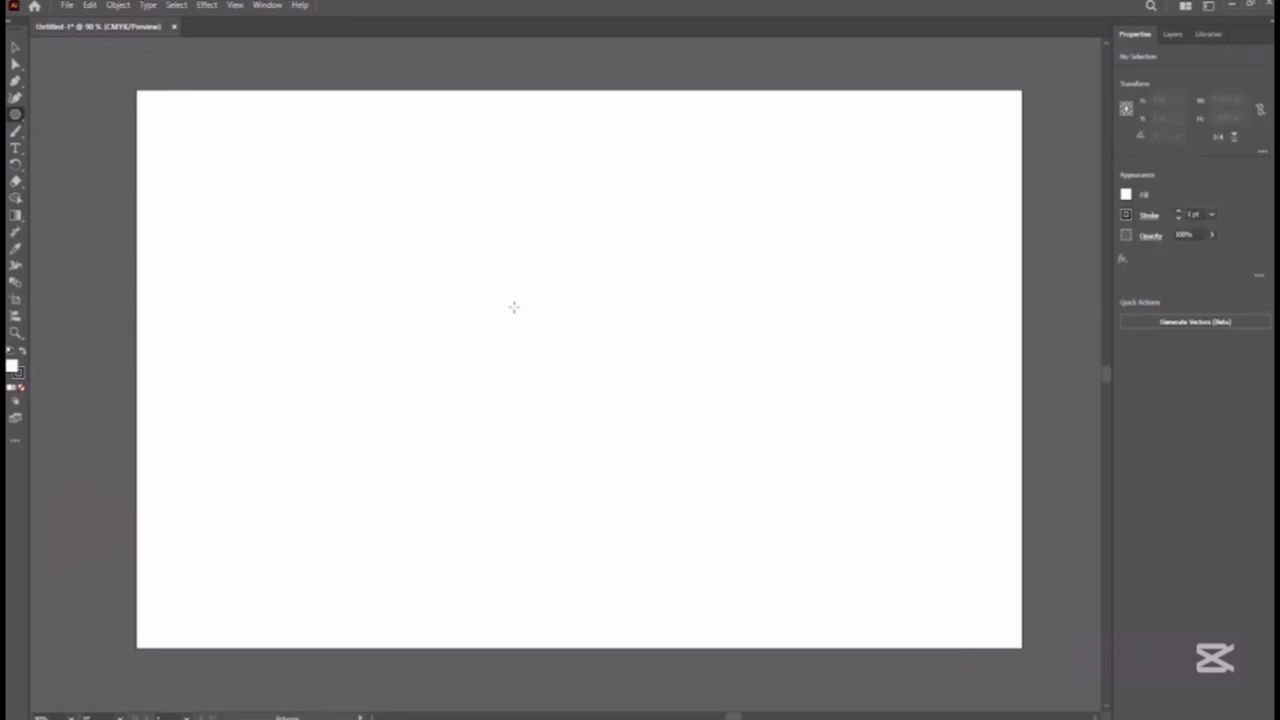
{"action": "left_click_drag", "start_coordinate": [488, 305], "coordinate": [586, 271]}
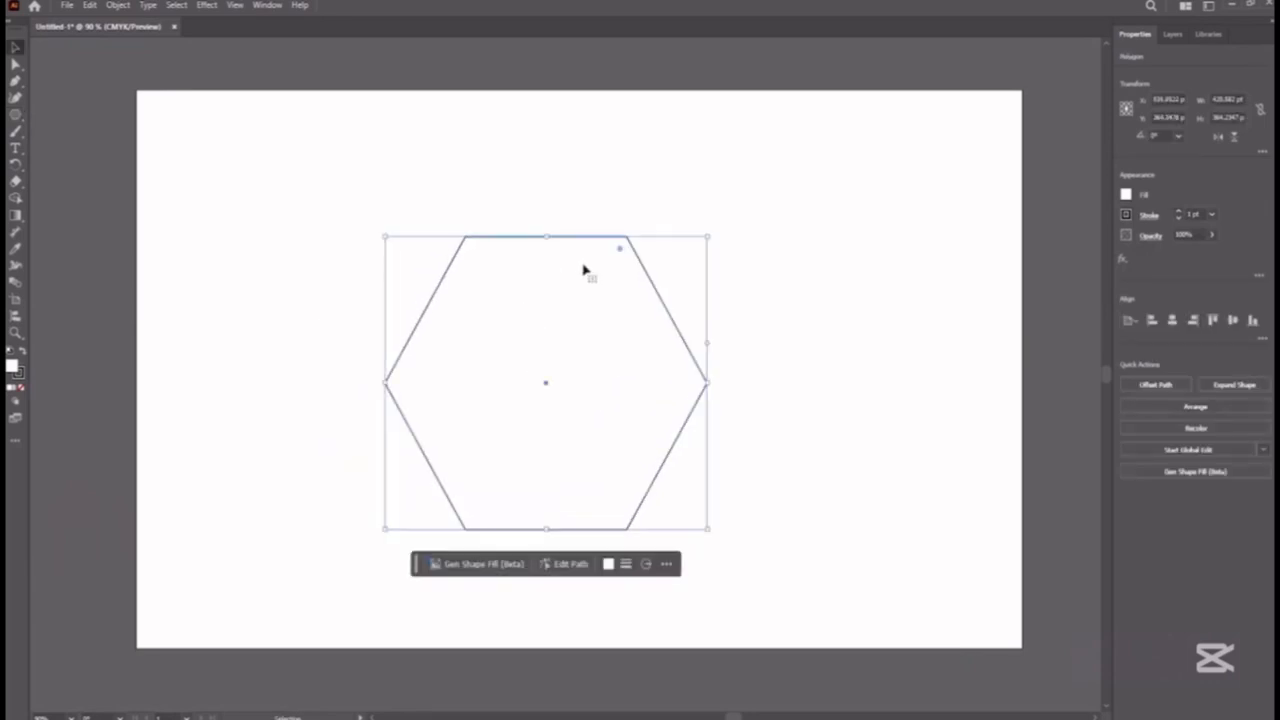
Draw a star about 75 pt wide in the artboard's upper-left corner and swap its fill and stroke for a black fill.
{"action": "left_click", "coordinate": [16, 116]}
{"action": "left_click", "coordinate": [56, 162]}
{"action": "mouse_move", "coordinate": [200, 123]}
{"action": "left_mouse_down"}
{"action": "mouse_move", "coordinate": [240, 145]}
{"action": "mouse_move", "coordinate": [251, 131]}
{"action": "mouse_move", "coordinate": [292, 132]}
{"action": "left_mouse_up"}
{"action": "left_click", "coordinate": [21, 352]}
Duplicate the black star repeatedly to form a row of eight stars above the hexagon.
{"action": "key", "text": "v"}
{"action": "key", "text": "ctrl+d"}
{"action": "key", "text": "ctrl+d"}
{"action": "key", "text": "ctrl+d"}
{"action": "key", "text": "ctrl+d"}
{"action": "key", "text": "ctrl+d"}
{"action": "key", "text": "ctrl+d"}
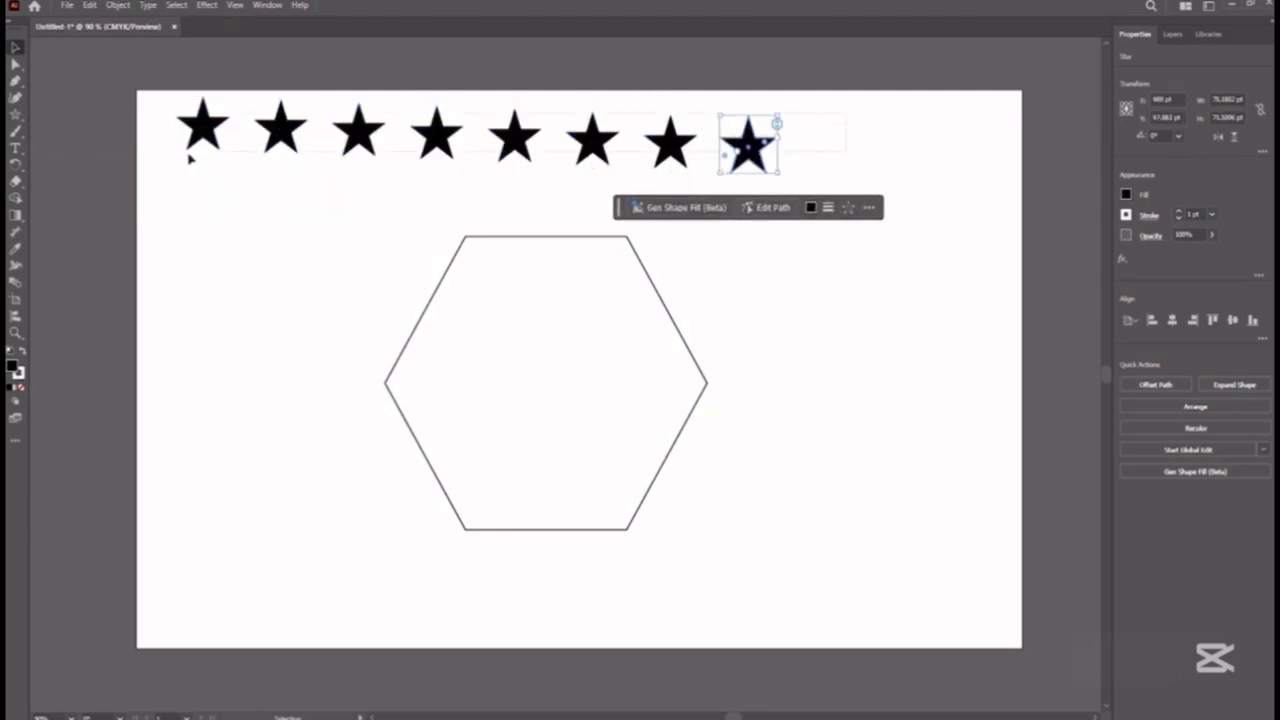
Attach all eight stars to the hexagon with the Objects on Path tool and rotate them to 93.796°.
{"action": "left_click_drag", "start_coordinate": [189, 155], "coordinate": [186, 157]}
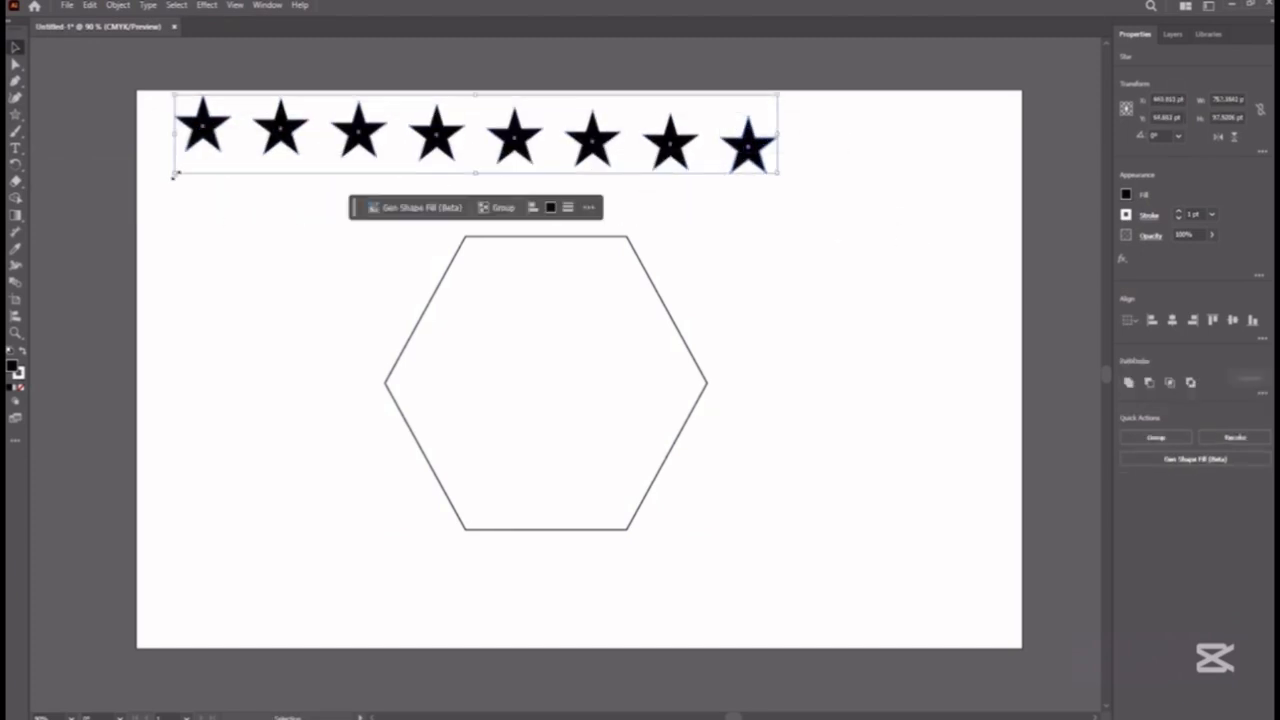
{"action": "left_click", "coordinate": [20, 317]}
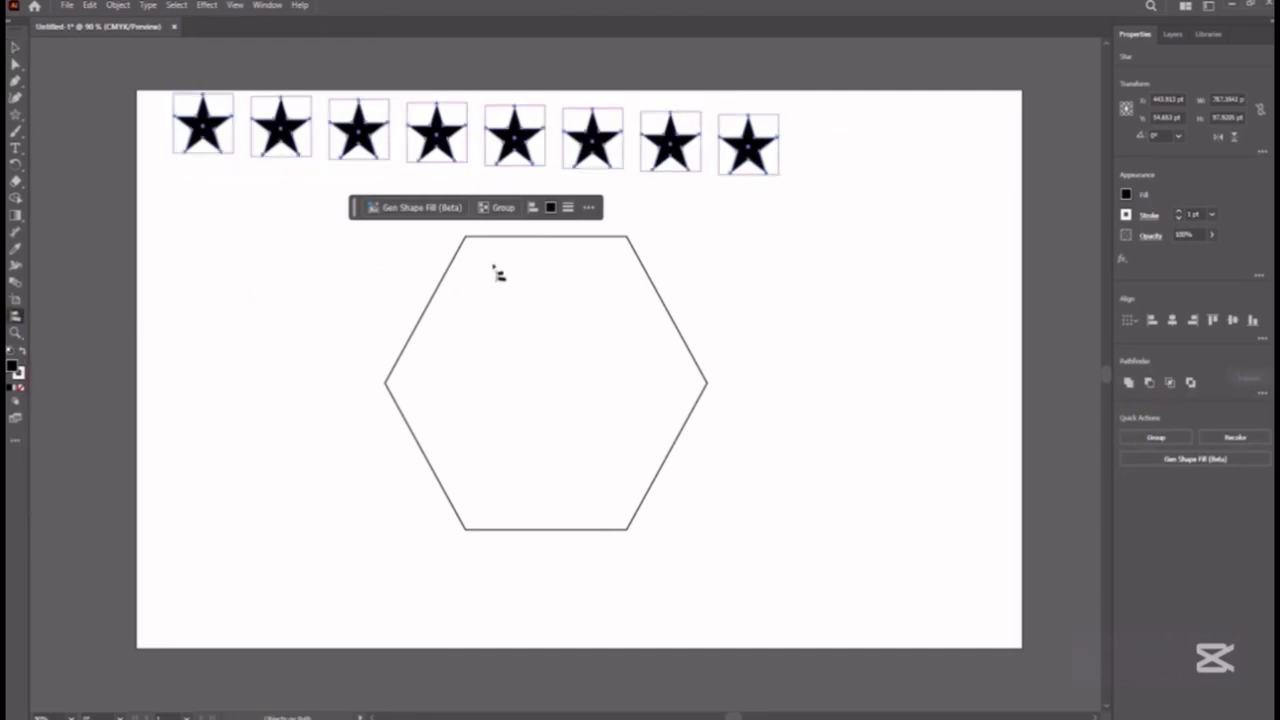
{"action": "left_click", "coordinate": [566, 241]}
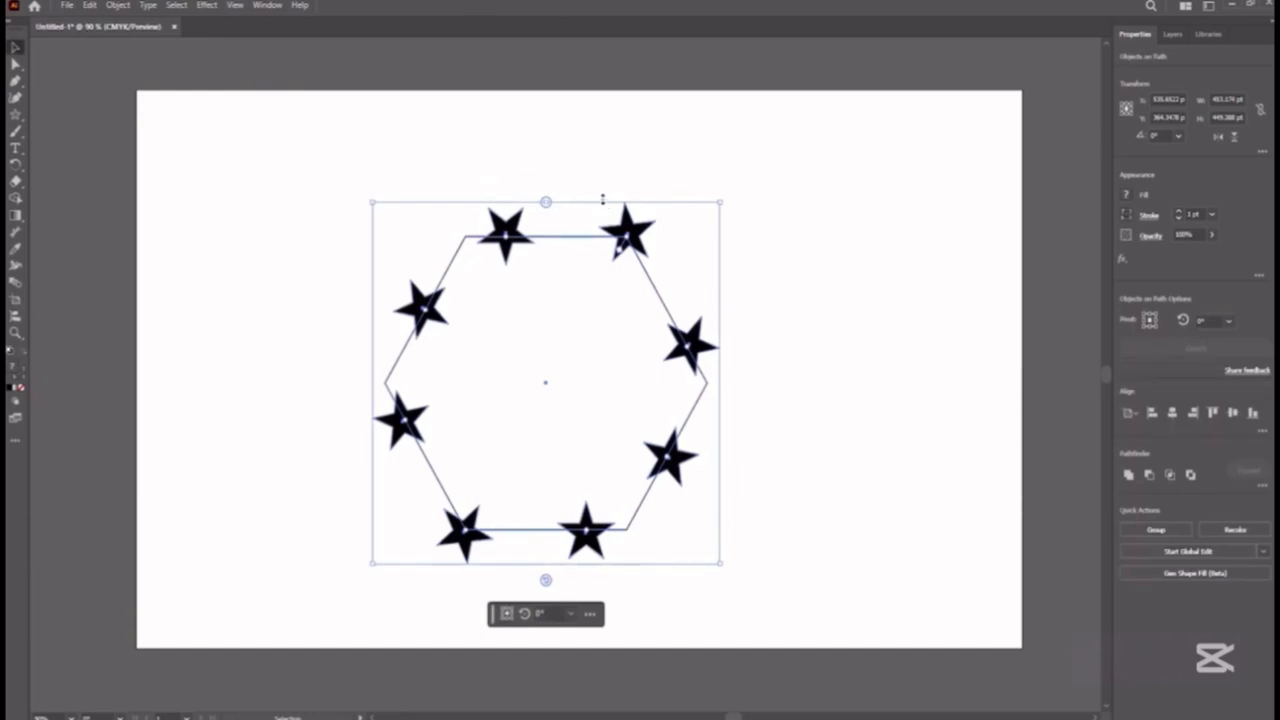
{"action": "left_click_drag", "start_coordinate": [546, 205], "coordinate": [455, 200]}
{"action": "left_click_drag", "start_coordinate": [545, 580], "coordinate": [544, 578]}
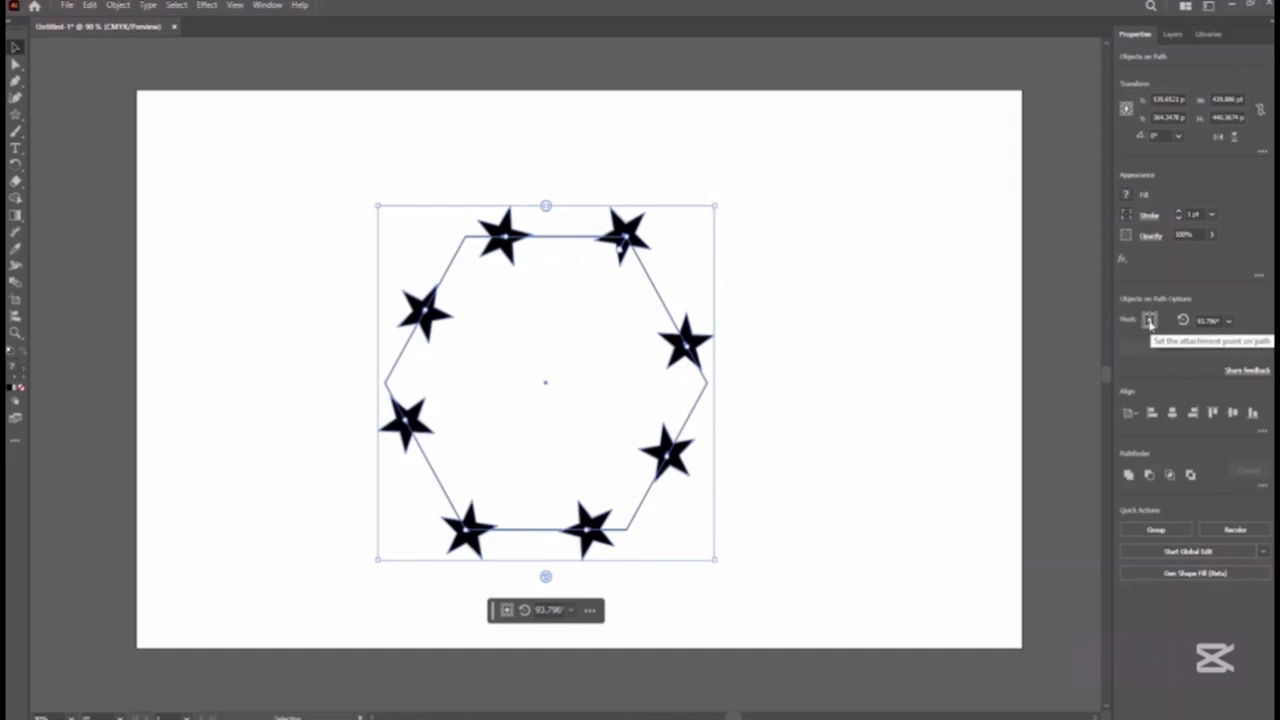
Change the stars' attachment point on the hexagon path, trying several pivot positions.
{"action": "left_click", "coordinate": [1153, 320]}
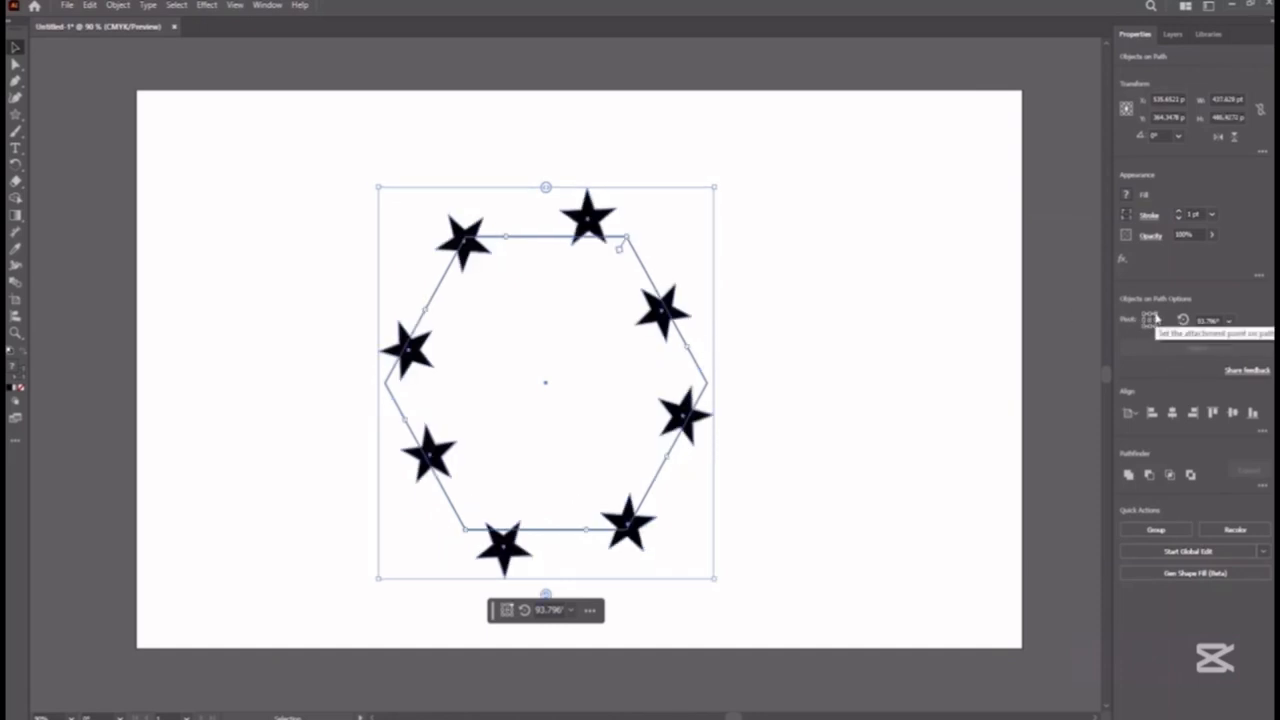
{"action": "left_click", "coordinate": [1144, 317]}
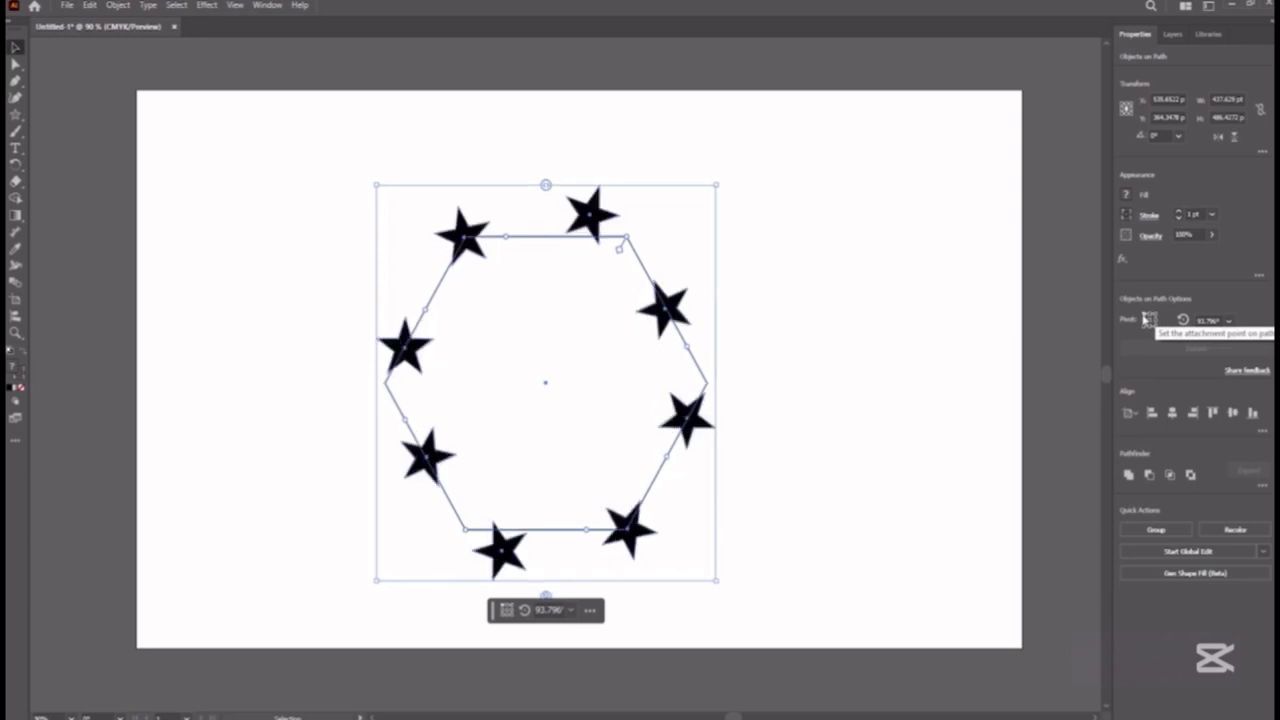
{"action": "left_click", "coordinate": [1150, 319]}
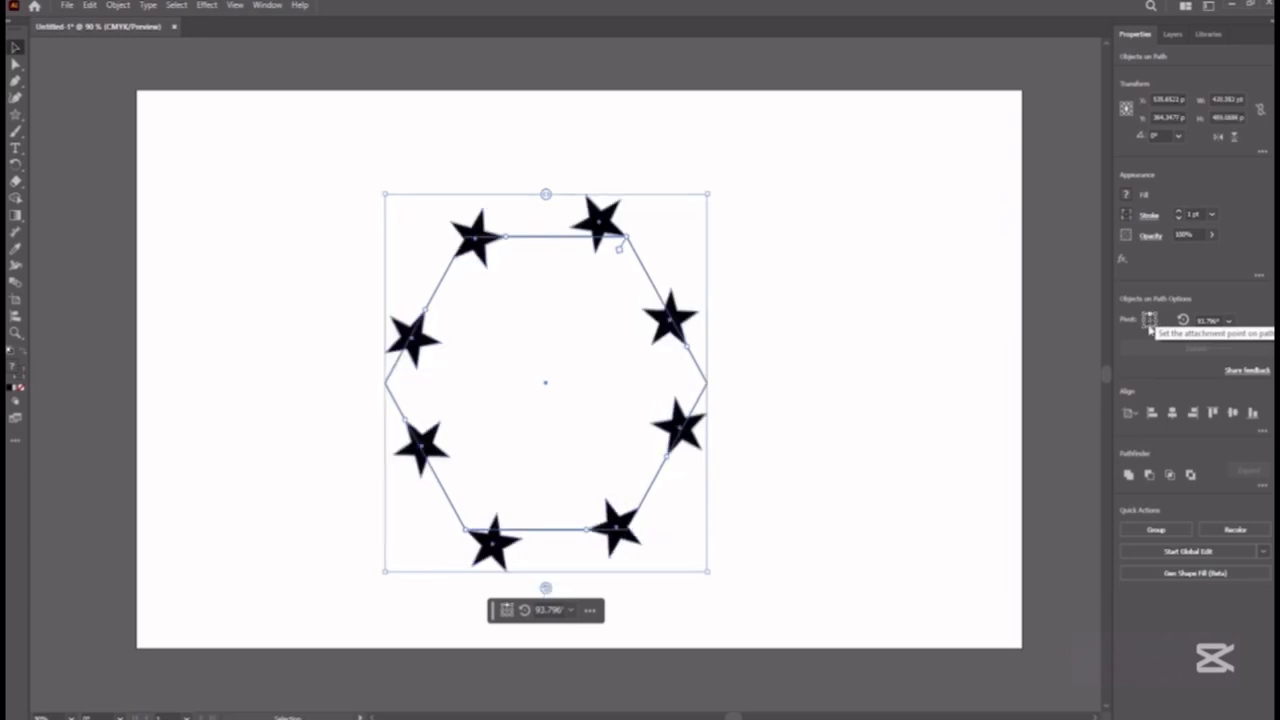
{"action": "left_click", "coordinate": [1149, 325]}
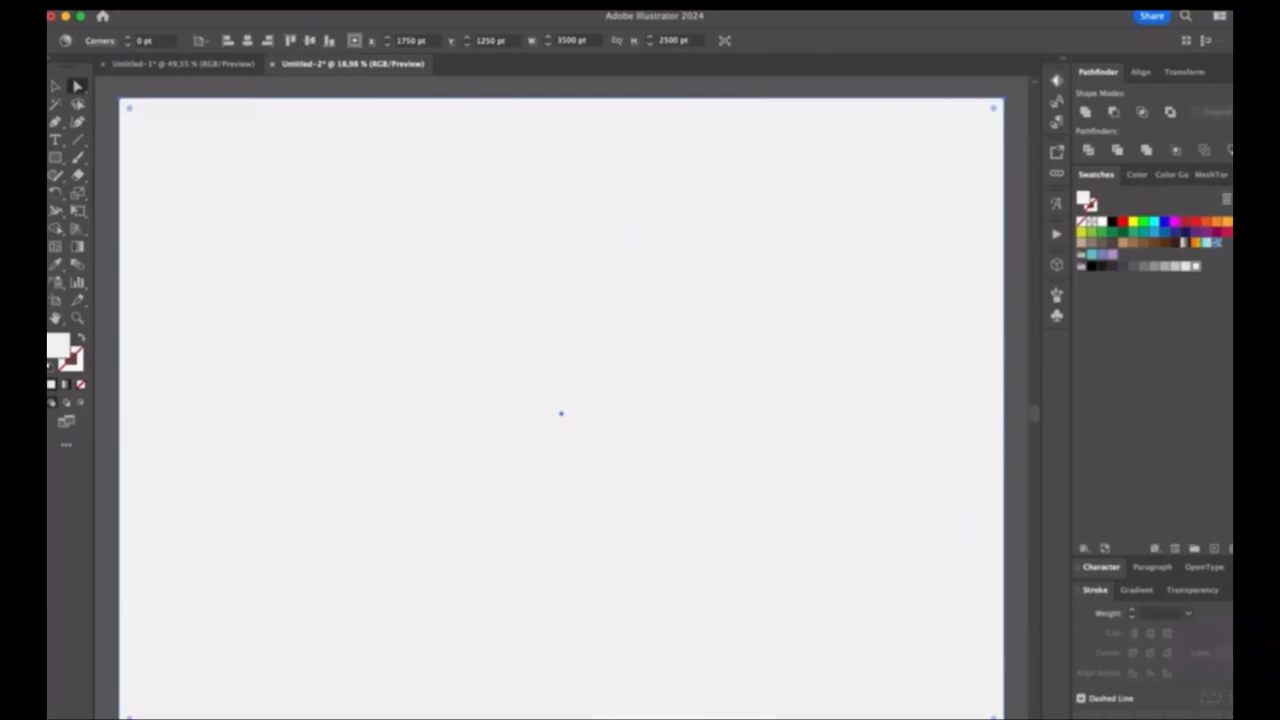
Open the Text to Vector Graphic (Beta) feature.
{"action": "left_click", "coordinate": [425, 6]}
{"action": "scroll", "coordinate": [491, 558], "scroll_direction": "down", "scroll_amount": 5}
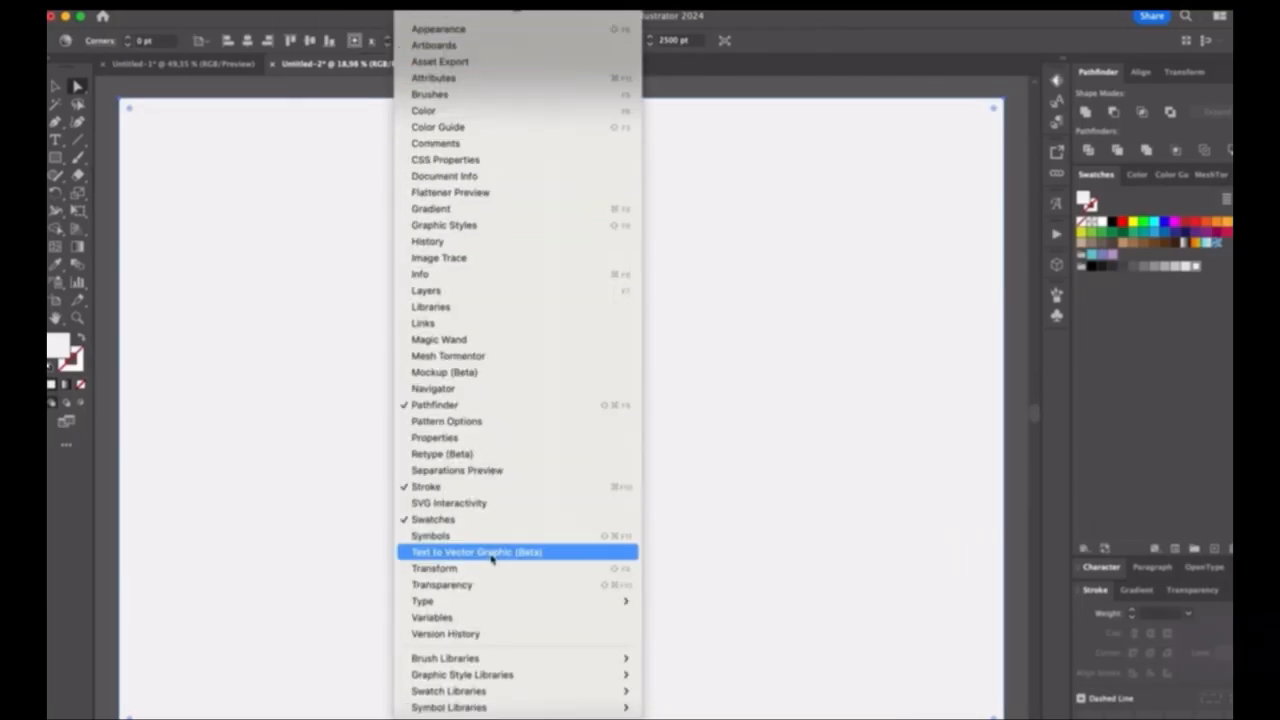
{"action": "left_click", "coordinate": [491, 558]}
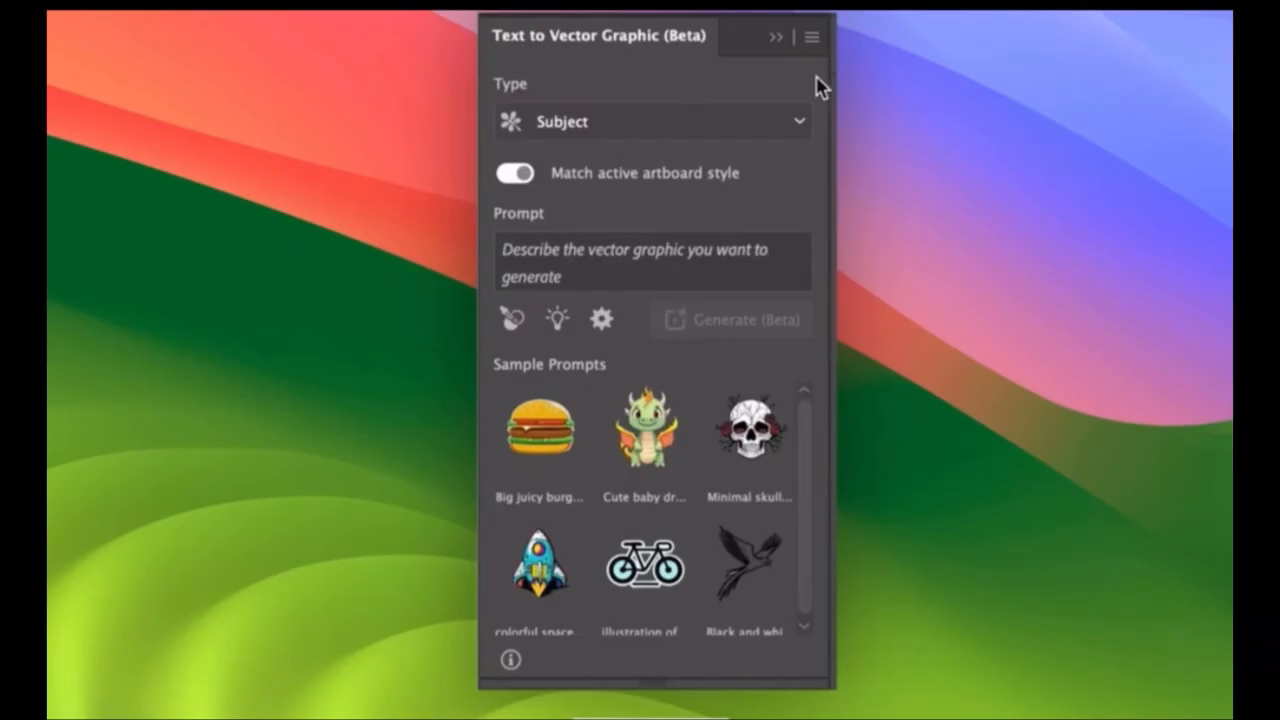
Keep the Subject type and generate a graphic from the prompt "Draw a fabulous colorful lion head with a thin line".
{"action": "left_click", "coordinate": [800, 125]}
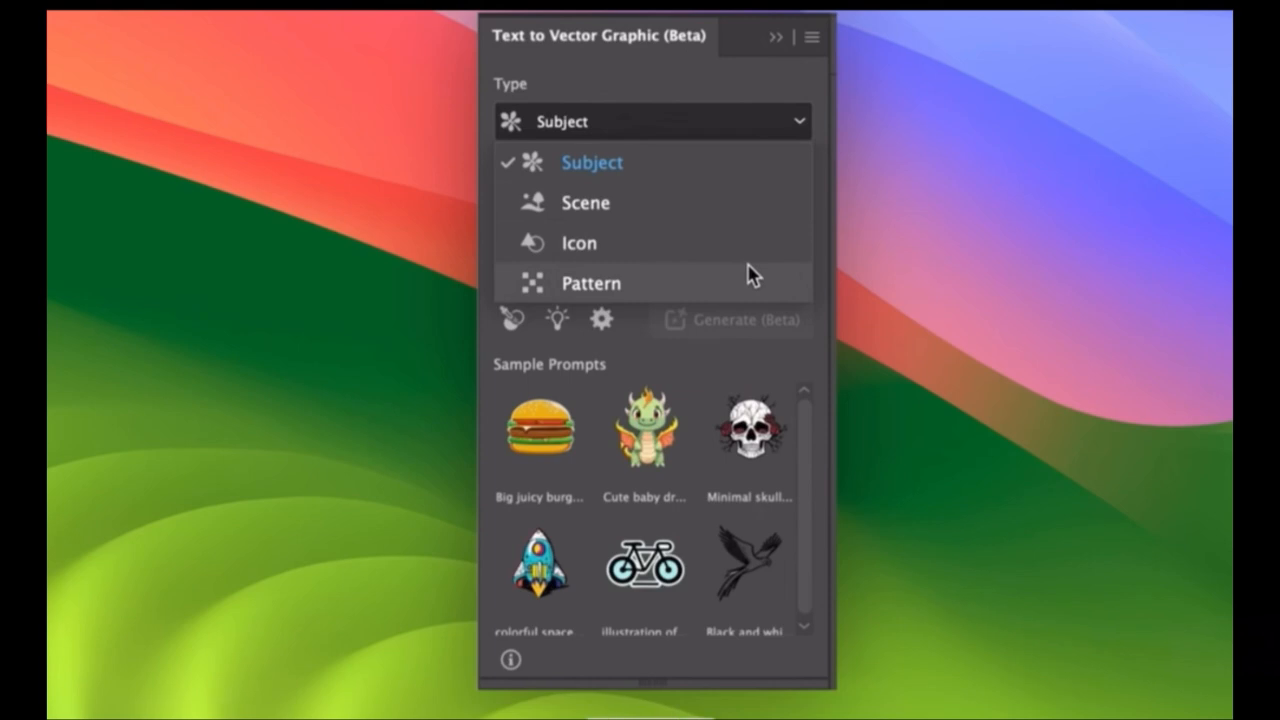
{"action": "left_click", "coordinate": [726, 174]}
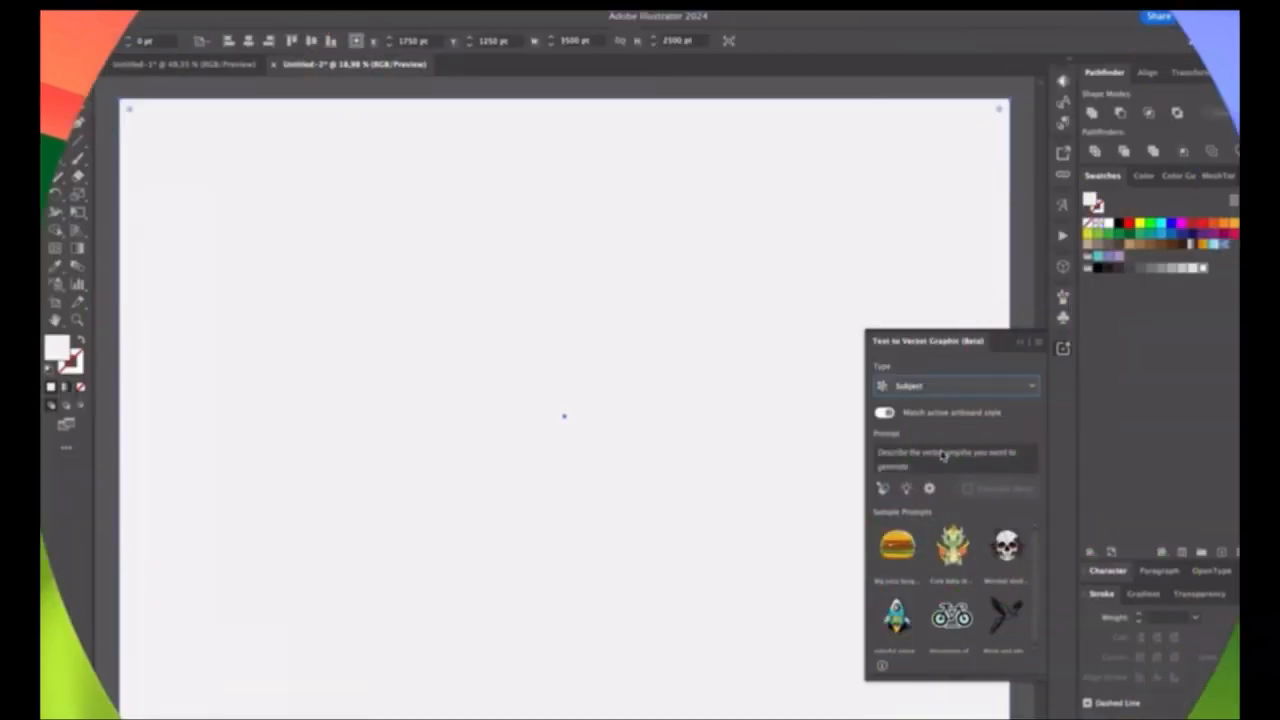
{"action": "left_click", "coordinate": [943, 455]}
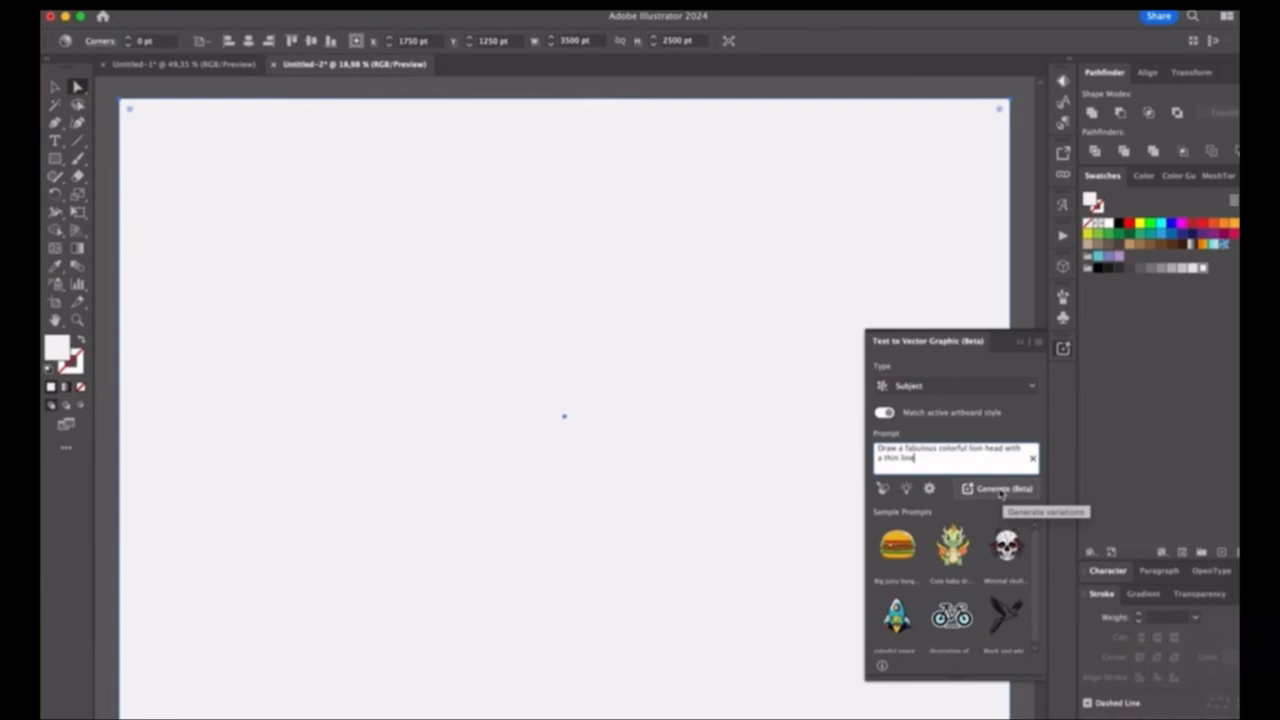
{"action": "left_click", "coordinate": [1000, 489]}
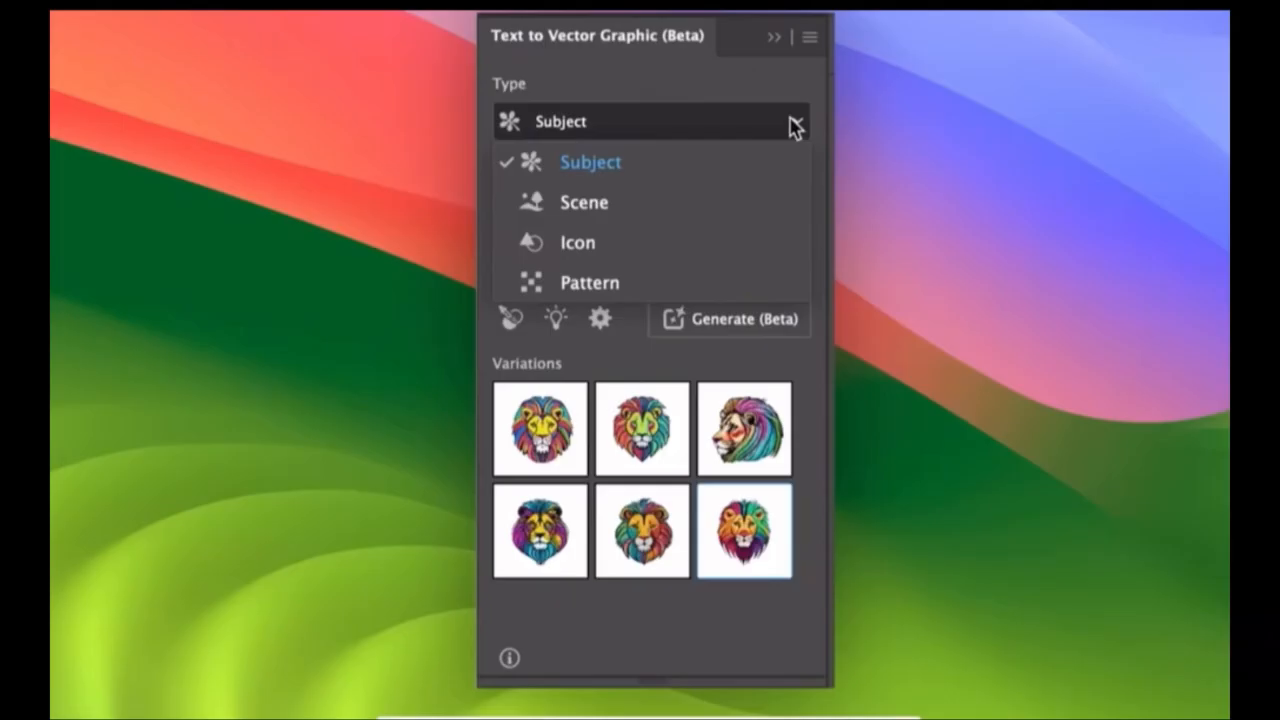
Switch the graphic type to Scene and replace the lion prompt with a pasted scene description.
{"action": "left_click", "coordinate": [756, 200]}
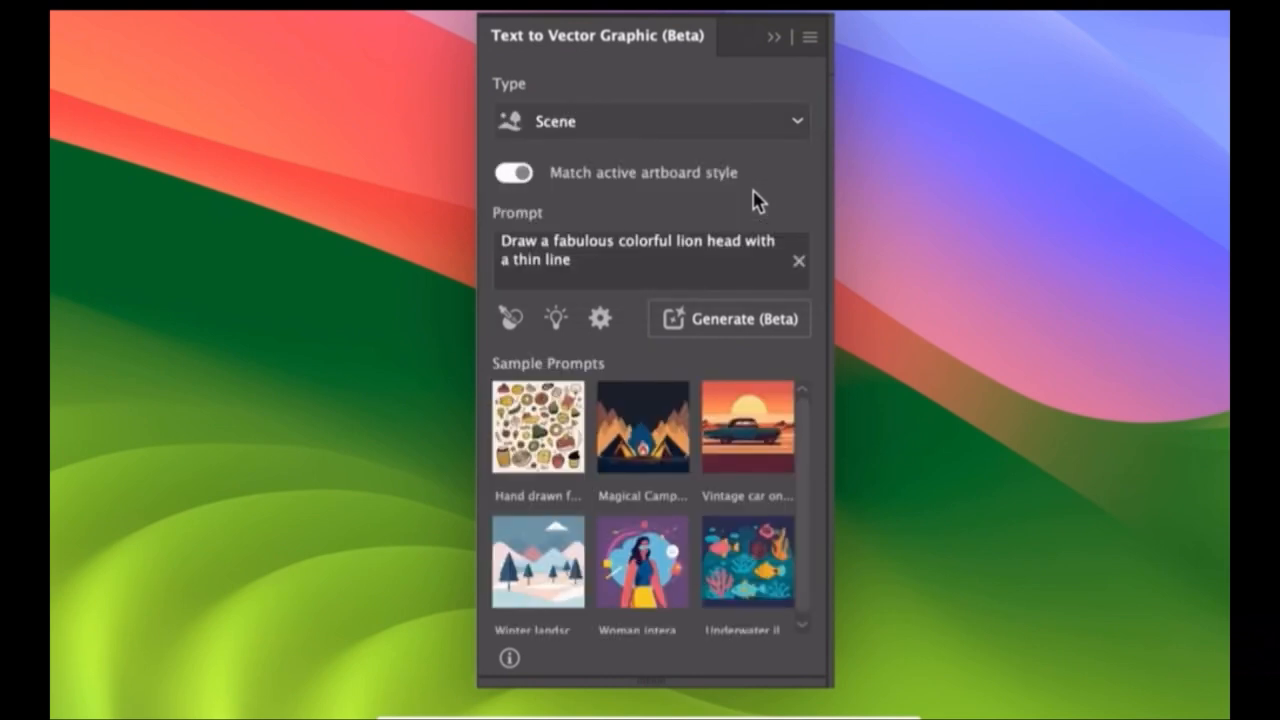
{"action": "left_click", "coordinate": [798, 261]}
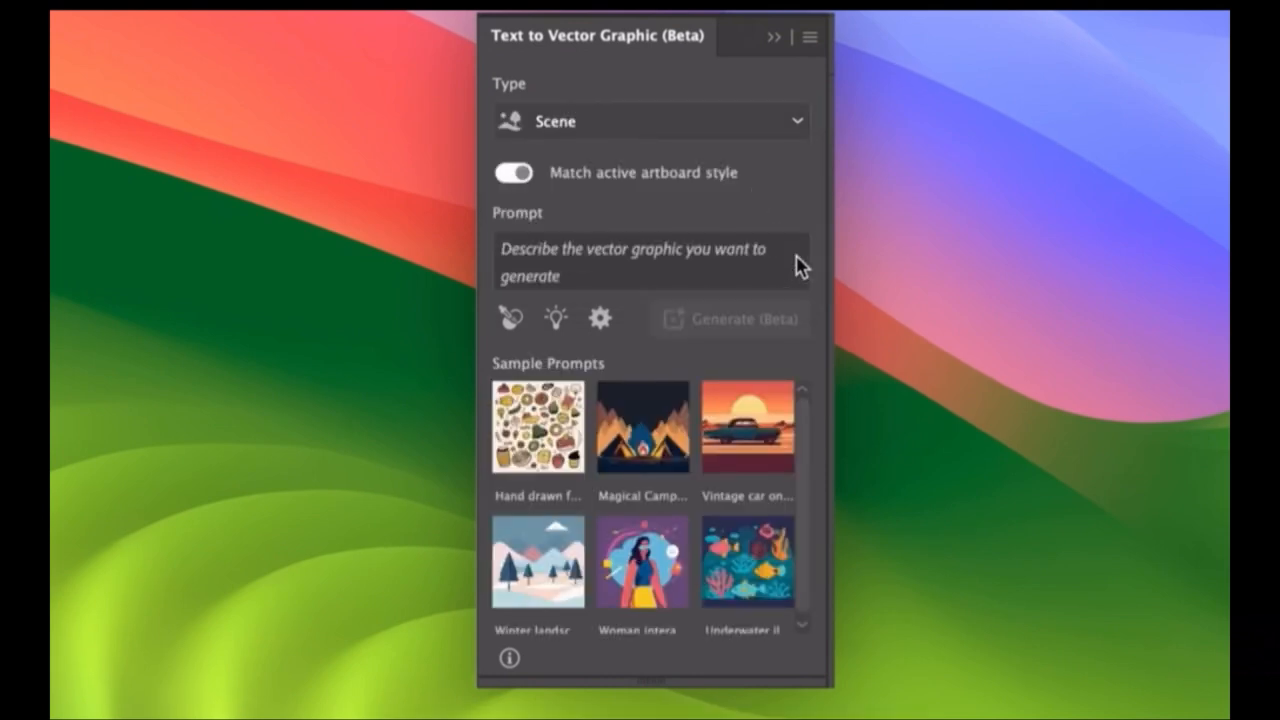
{"action": "left_click", "coordinate": [714, 250]}
{"action": "type", "text": "Martian landscape, many little Martians near a flying saucer."}
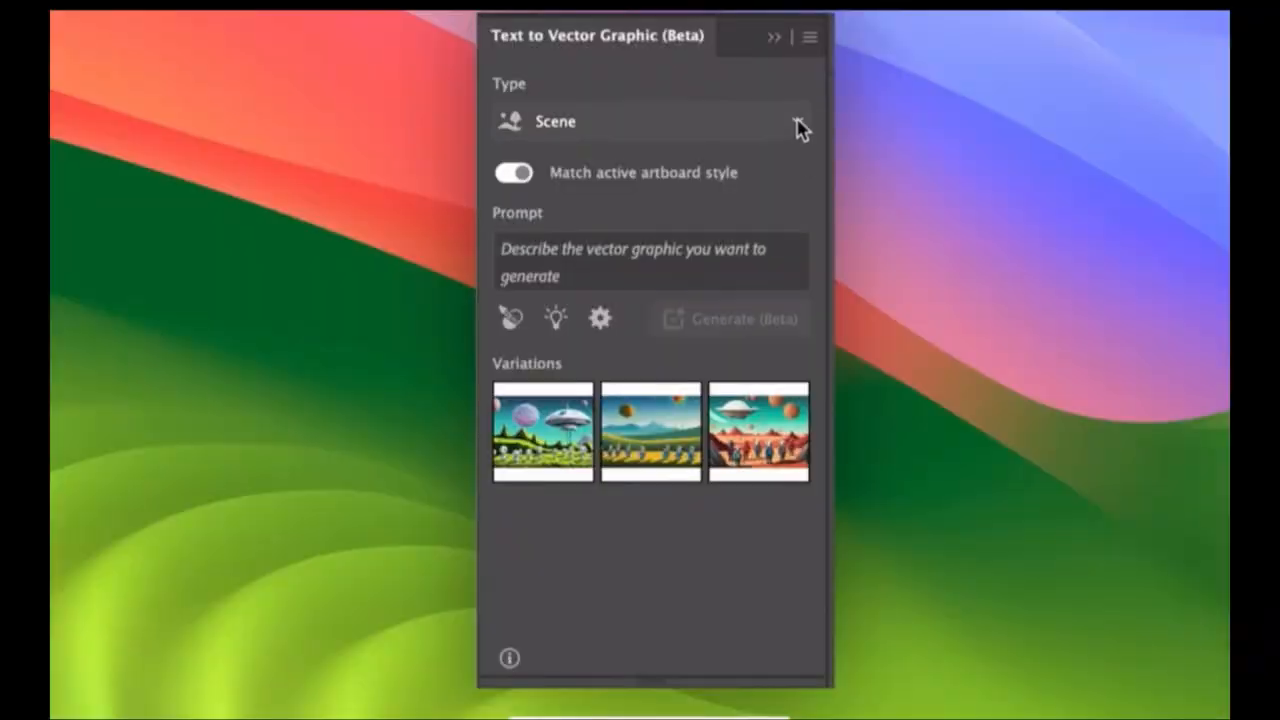
Set the vector graphic type to Icon.
{"action": "left_click", "coordinate": [796, 127]}
{"action": "left_click", "coordinate": [757, 242]}
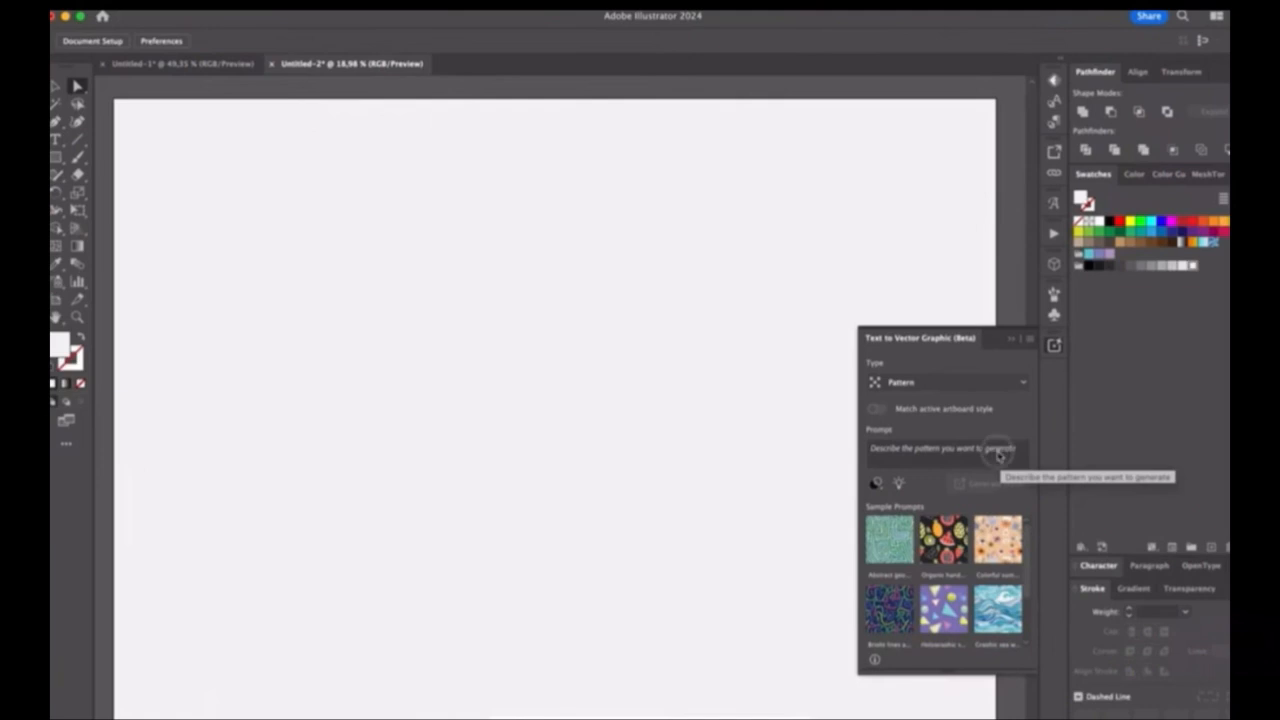
Generate a Pattern graphic from the prompt "Draw a pattern for Thanksgiving".
{"action": "left_click", "coordinate": [996, 451]}
{"action": "key", "text": "super+a"}
{"action": "type", "text": "Draw a pattern for Thanksgiving"}
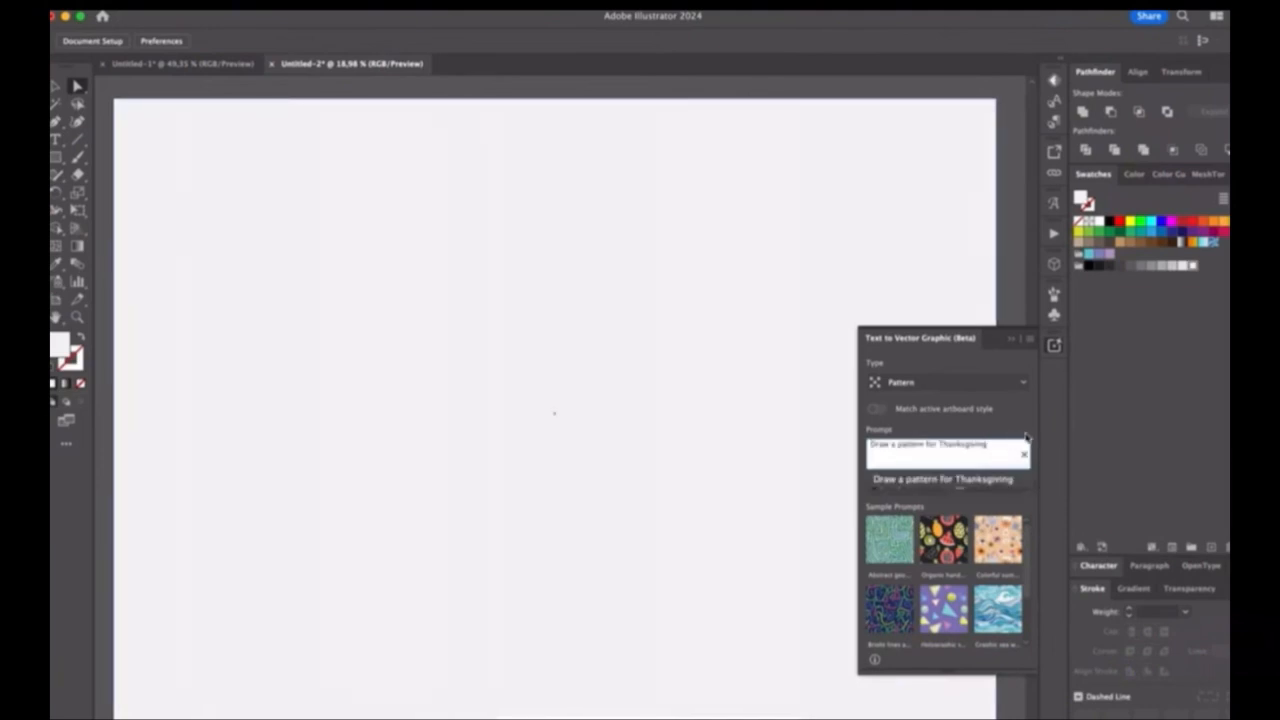
{"action": "left_click", "coordinate": [1003, 487]}
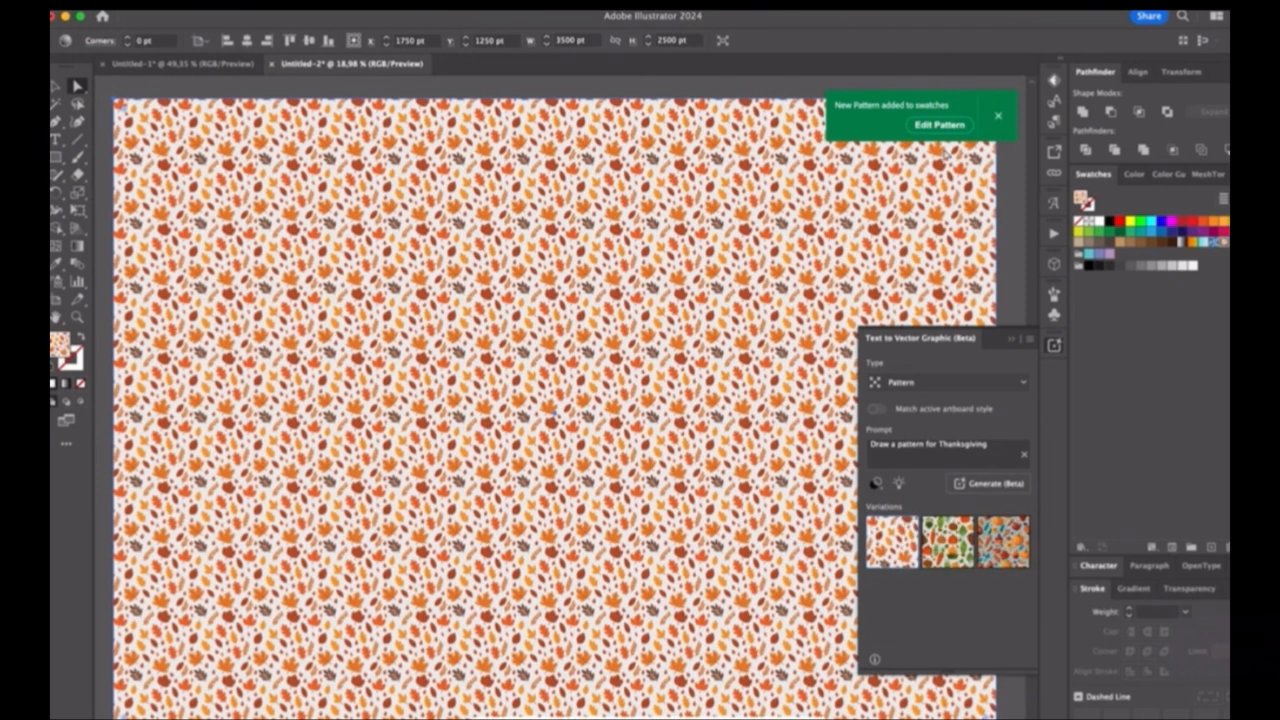
Open the generated leaf pattern for editing, shift the orange lobed leaf off its white backing shape and select that backing path.
{"action": "left_click", "coordinate": [941, 126]}
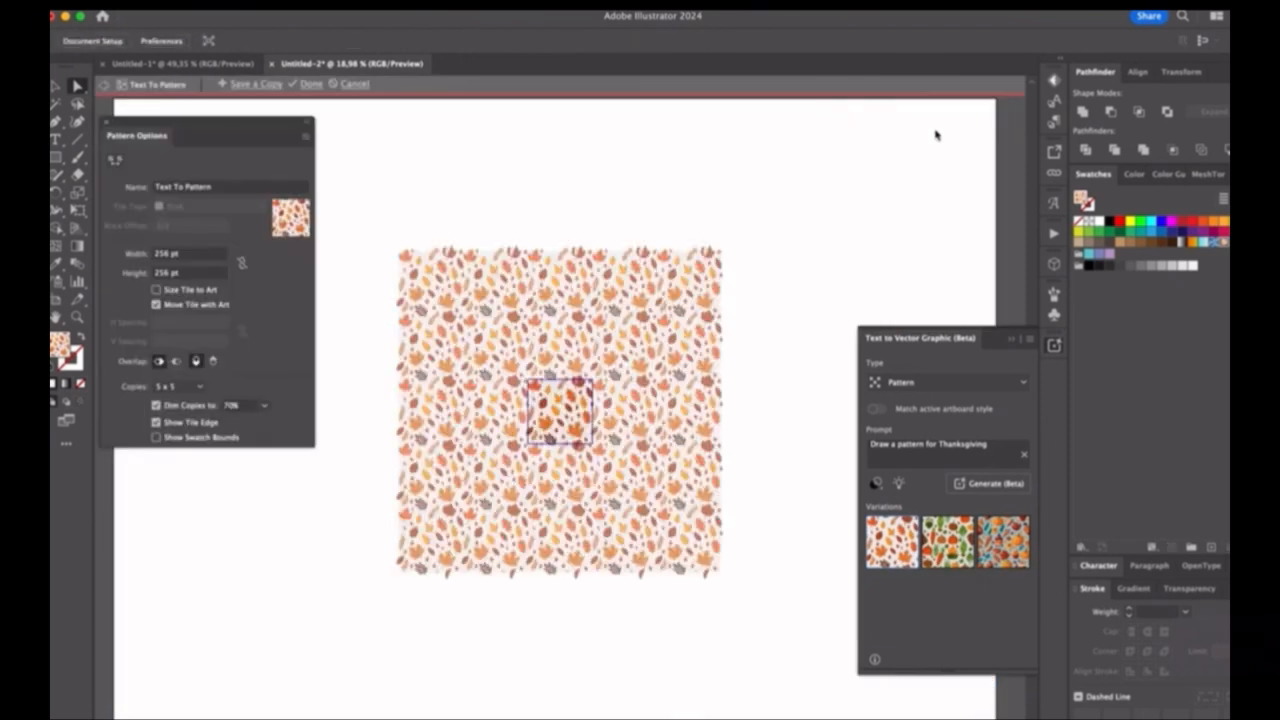
{"action": "scroll", "coordinate": [565, 421], "scroll_direction": "up", "scroll_amount": 10}
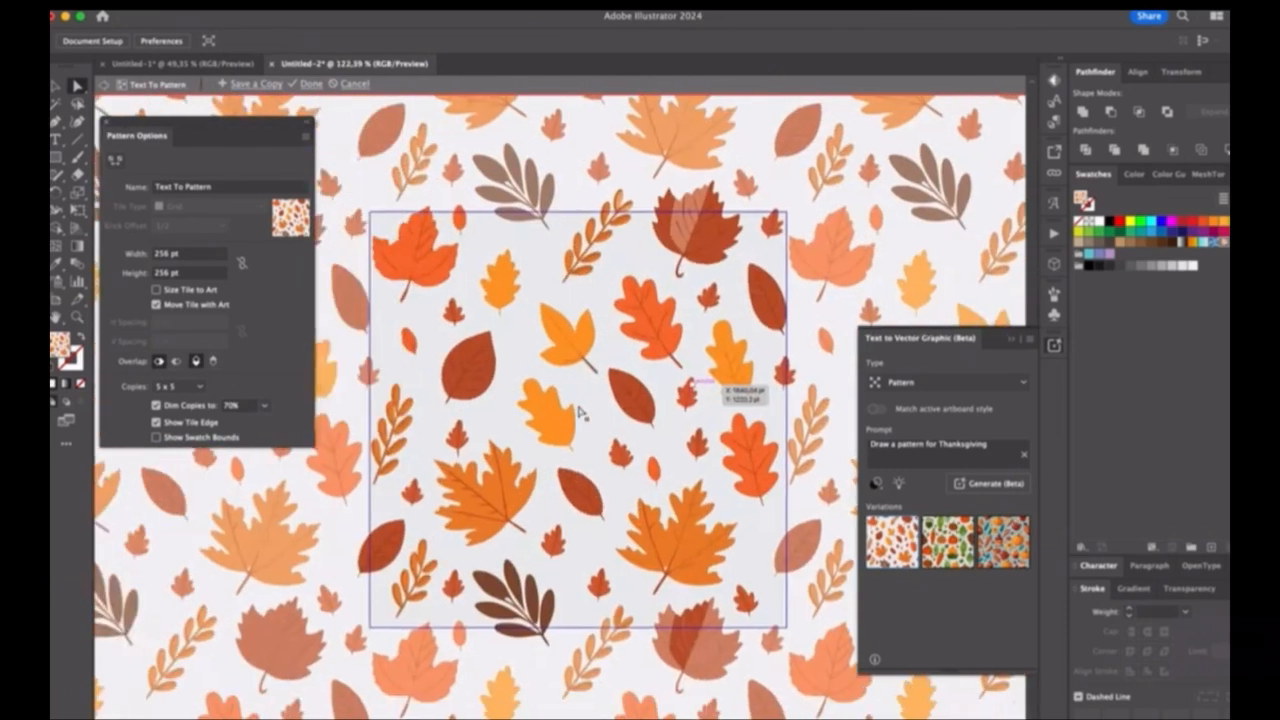
{"action": "left_click", "coordinate": [538, 299]}
{"action": "left_click_drag", "start_coordinate": [612, 400], "coordinate": [573, 140]}
{"action": "left_click_drag", "start_coordinate": [564, 287], "coordinate": [571, 264]}
{"action": "key", "text": "a"}
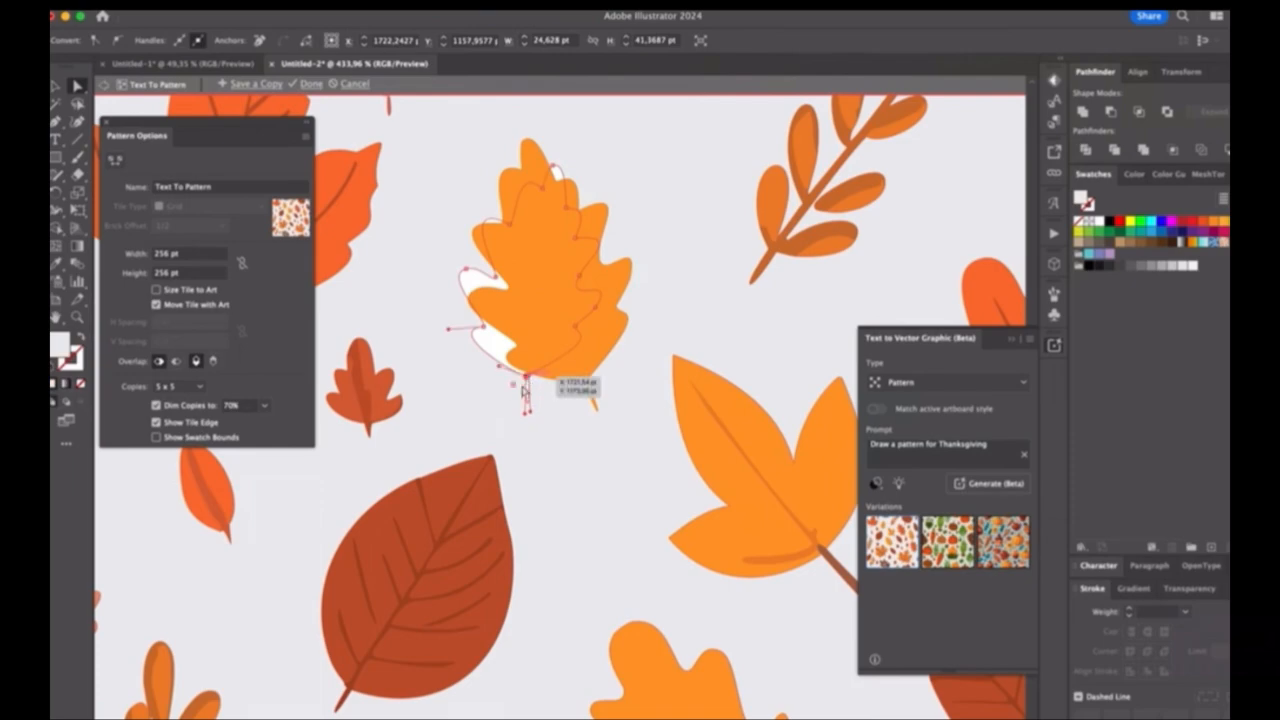
{"action": "left_click", "coordinate": [530, 393]}
Apply the Smoker font to the white text on the black rectangle.
{"action": "scroll", "coordinate": [537, 378], "scroll_direction": "down", "scroll_amount": 5}
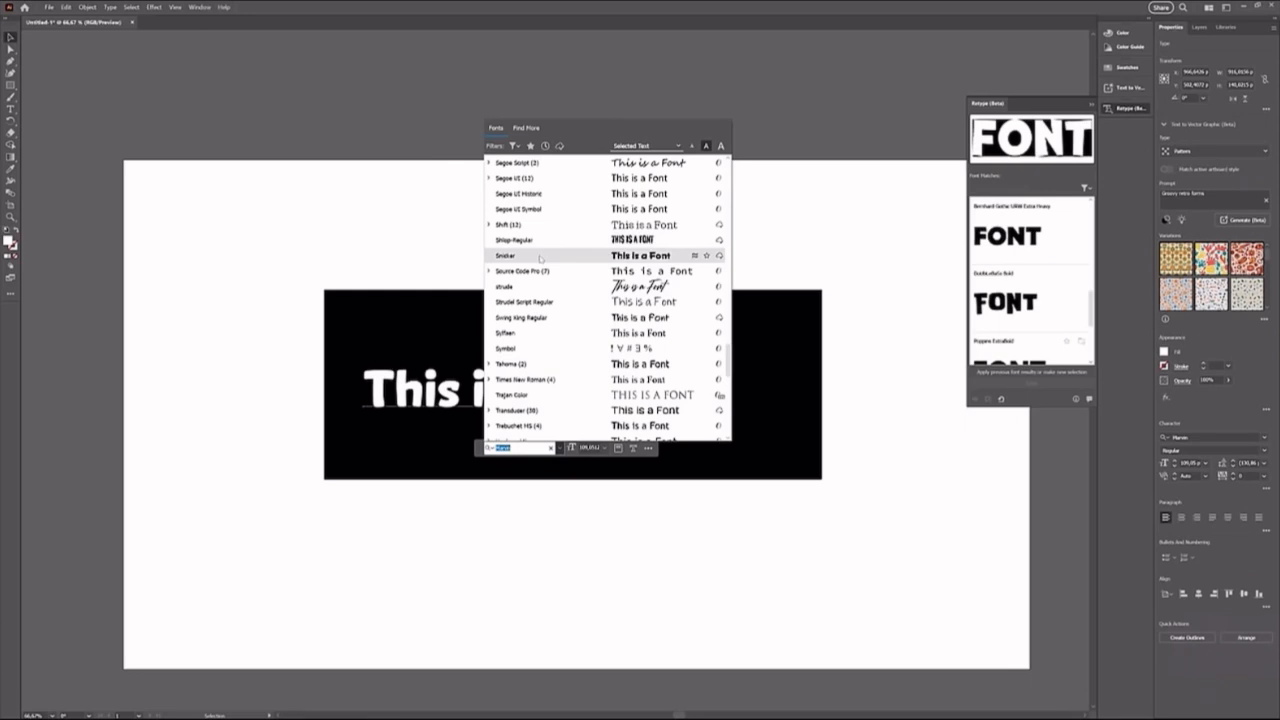
{"action": "left_click", "coordinate": [540, 258]}
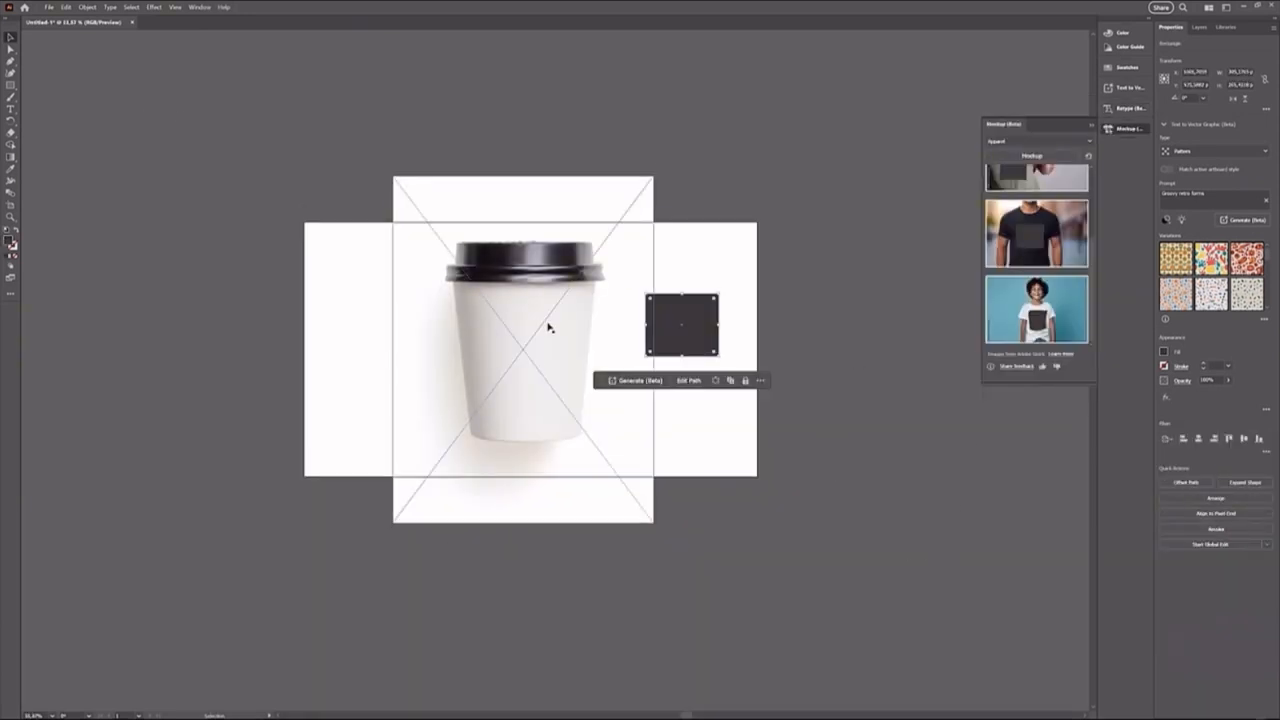
Create a mockup from the coffee cup image and the dark rectangle, and place the rectangle on the cup.
{"action": "left_click_drag", "start_coordinate": [727, 233], "coordinate": [573, 339]}
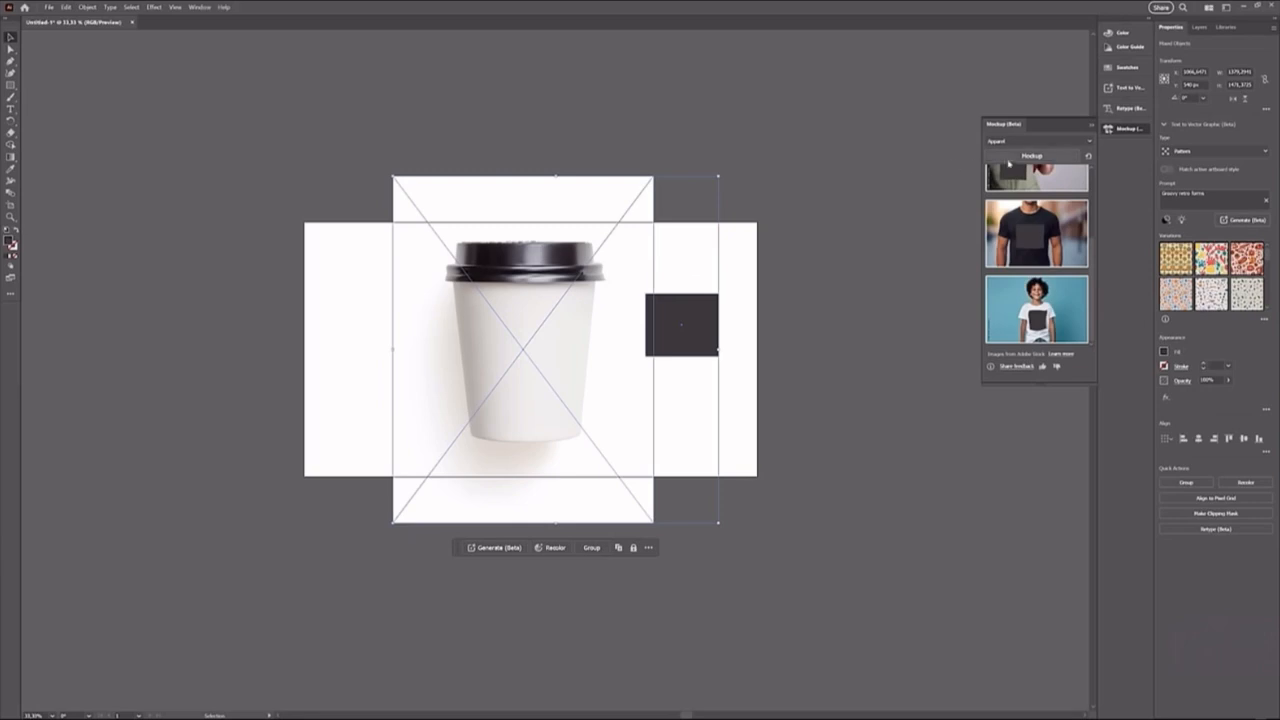
{"action": "left_click", "coordinate": [1014, 158]}
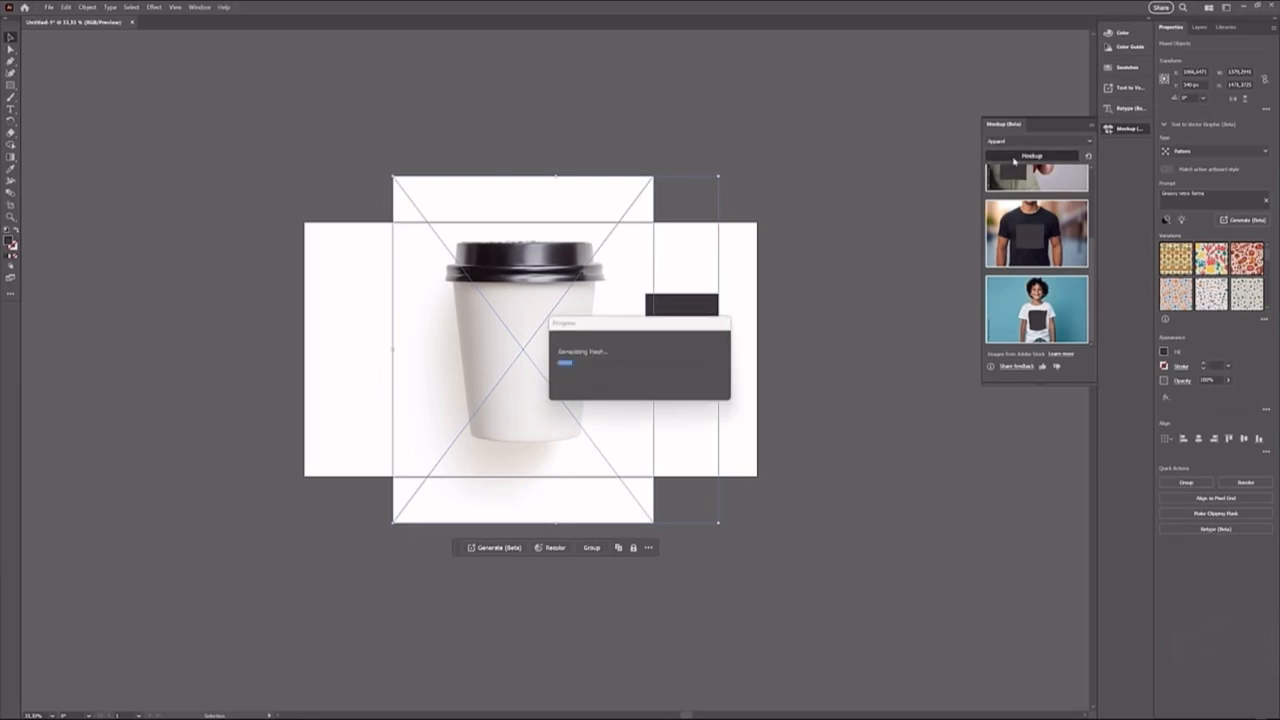
{"action": "mouse_move", "coordinate": [484, 385]}
{"action": "left_mouse_down"}
{"action": "mouse_move", "coordinate": [486, 306]}
{"action": "mouse_move", "coordinate": [566, 301]}
{"action": "mouse_move", "coordinate": [556, 345]}
{"action": "left_mouse_up"}
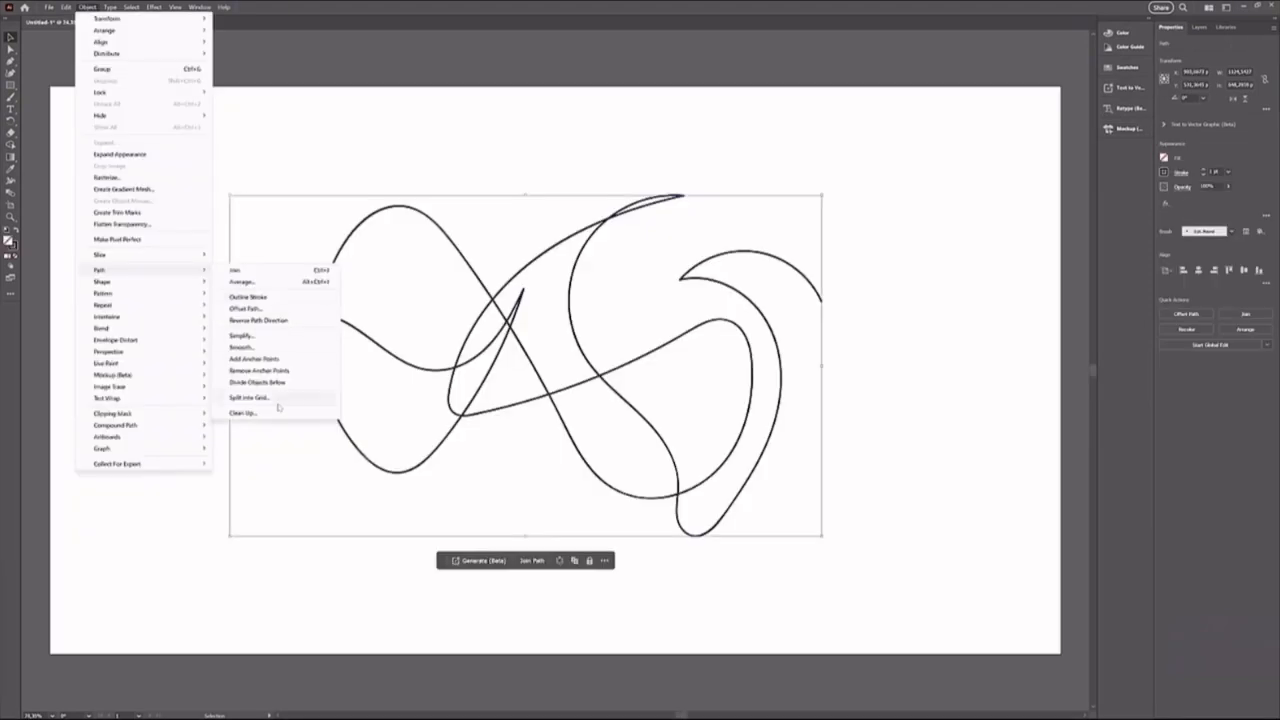
Smooth the selected curvy path by raising the Smooth amount above 0%.
{"action": "left_click", "coordinate": [254, 349]}
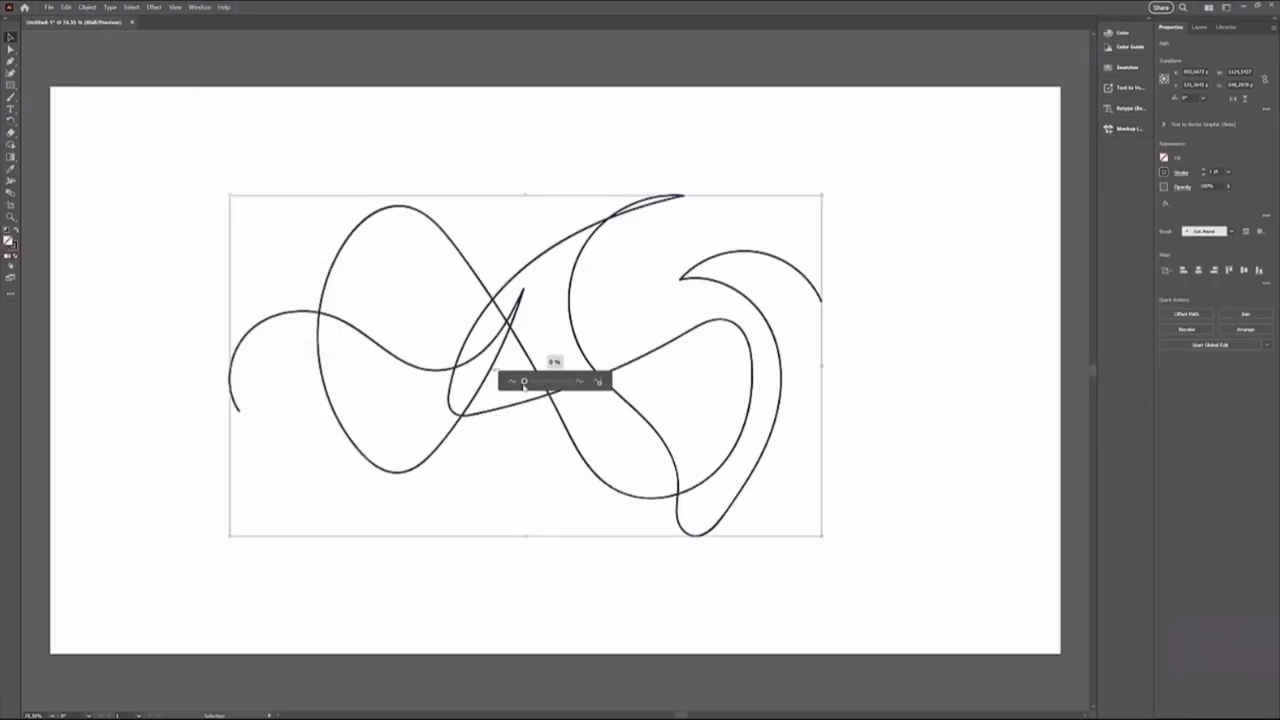
{"action": "left_click_drag", "start_coordinate": [525, 382], "coordinate": [568, 396]}
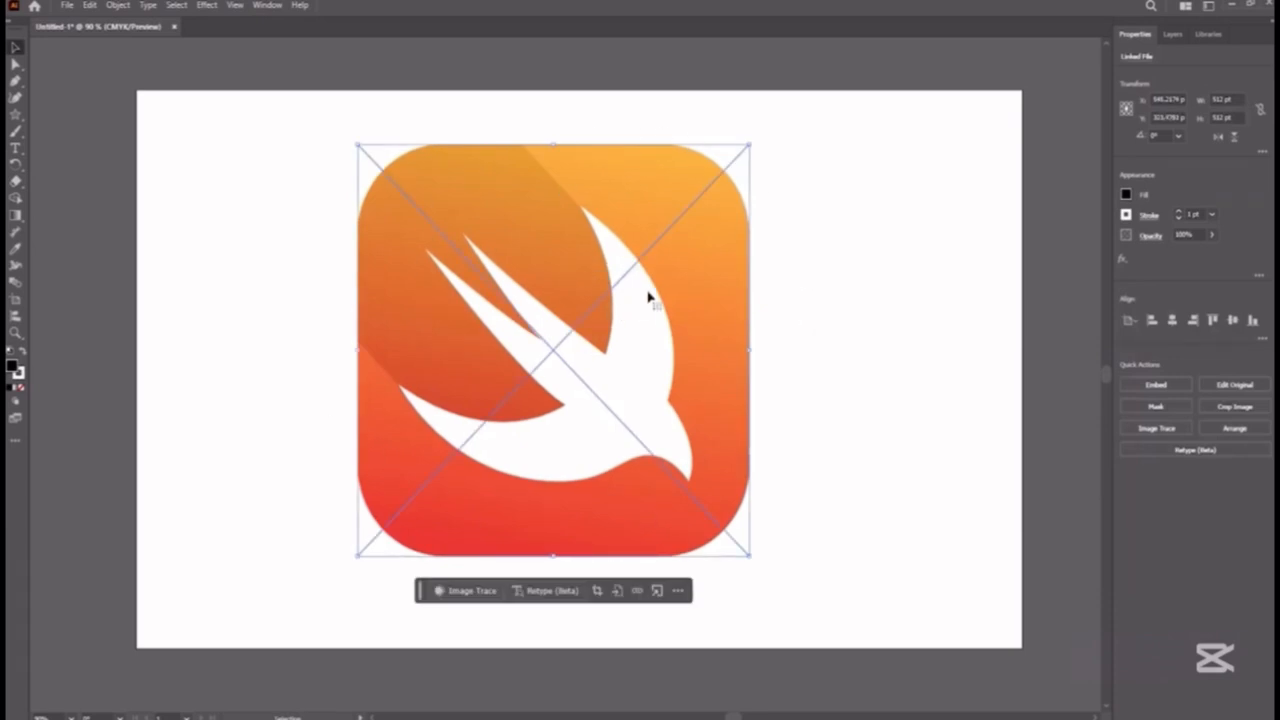
Trace the orange swift logo image with the High Fidelity Photo preset and inspect its edges up close.
{"action": "left_click", "coordinate": [1162, 430]}
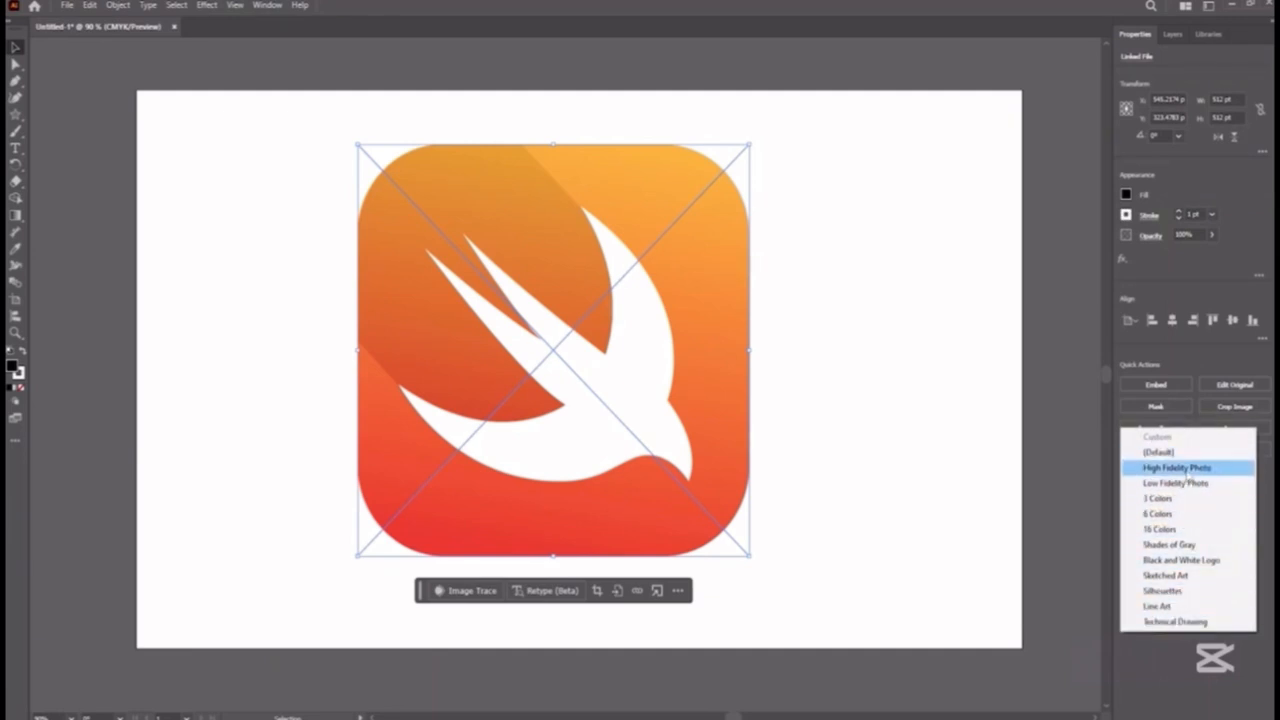
{"action": "left_click", "coordinate": [1186, 469]}
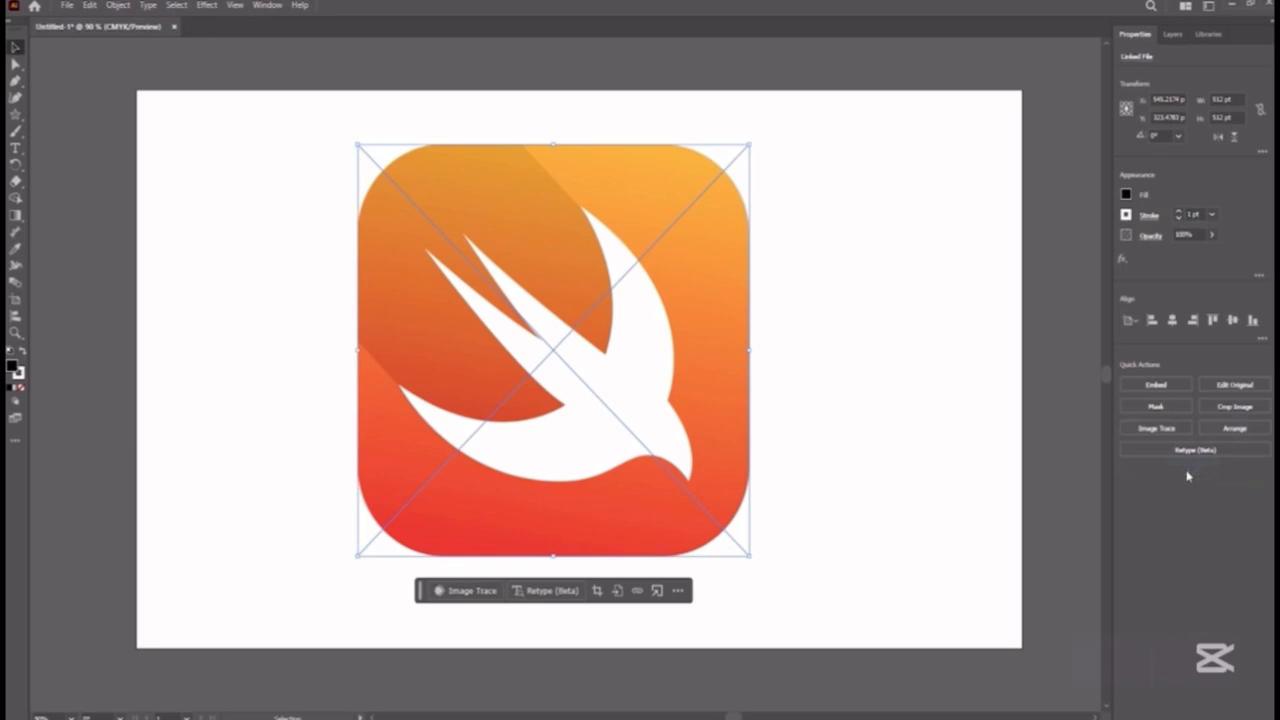
{"action": "scroll", "coordinate": [674, 290], "scroll_direction": "up", "scroll_amount": 5}
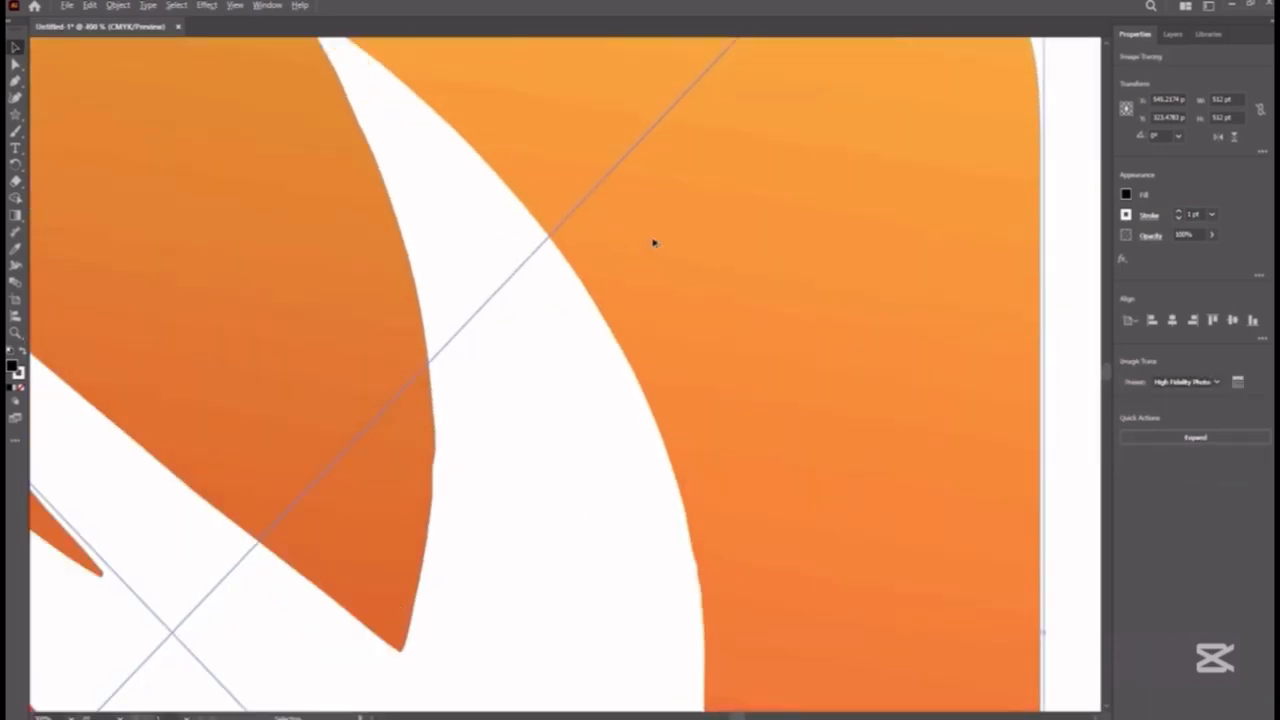
{"action": "scroll", "coordinate": [659, 218], "scroll_direction": "down", "scroll_amount": 4}
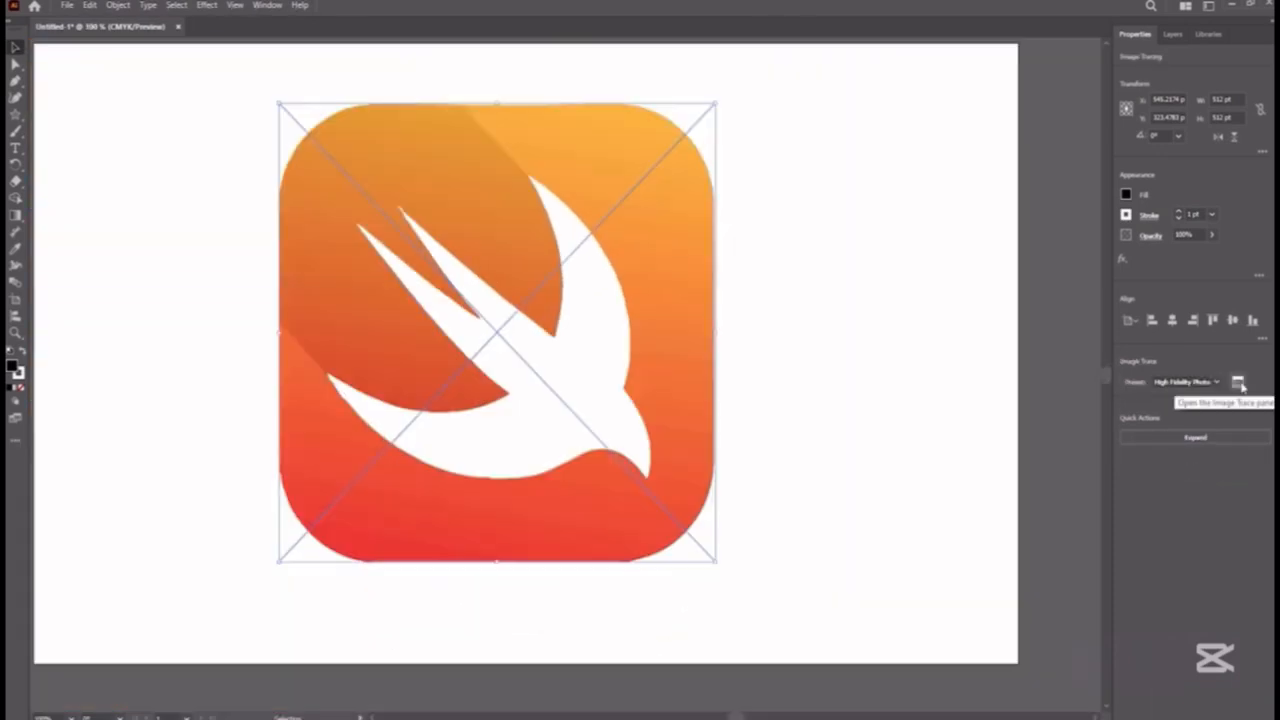
Enable Gradients in the advanced Image Trace options for the logo and raise the gradient smoothness above 10%.
{"action": "left_click", "coordinate": [1239, 383]}
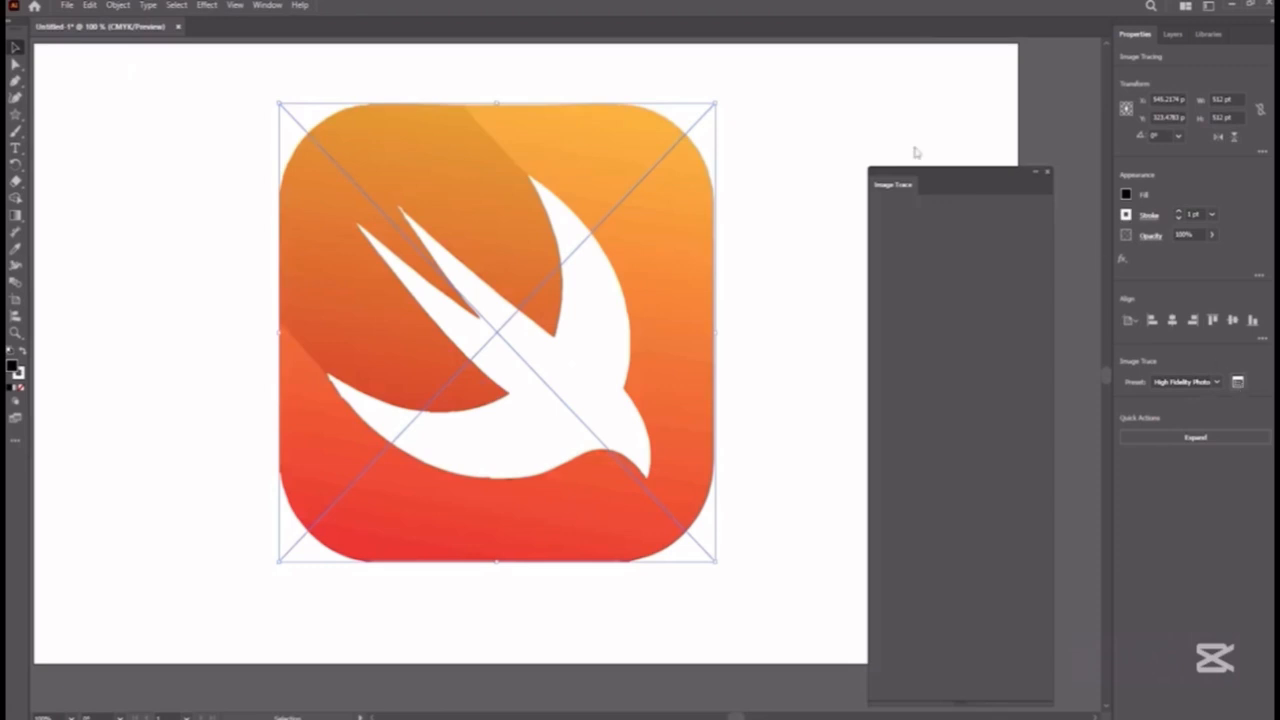
{"action": "left_click_drag", "start_coordinate": [948, 186], "coordinate": [956, 131]}
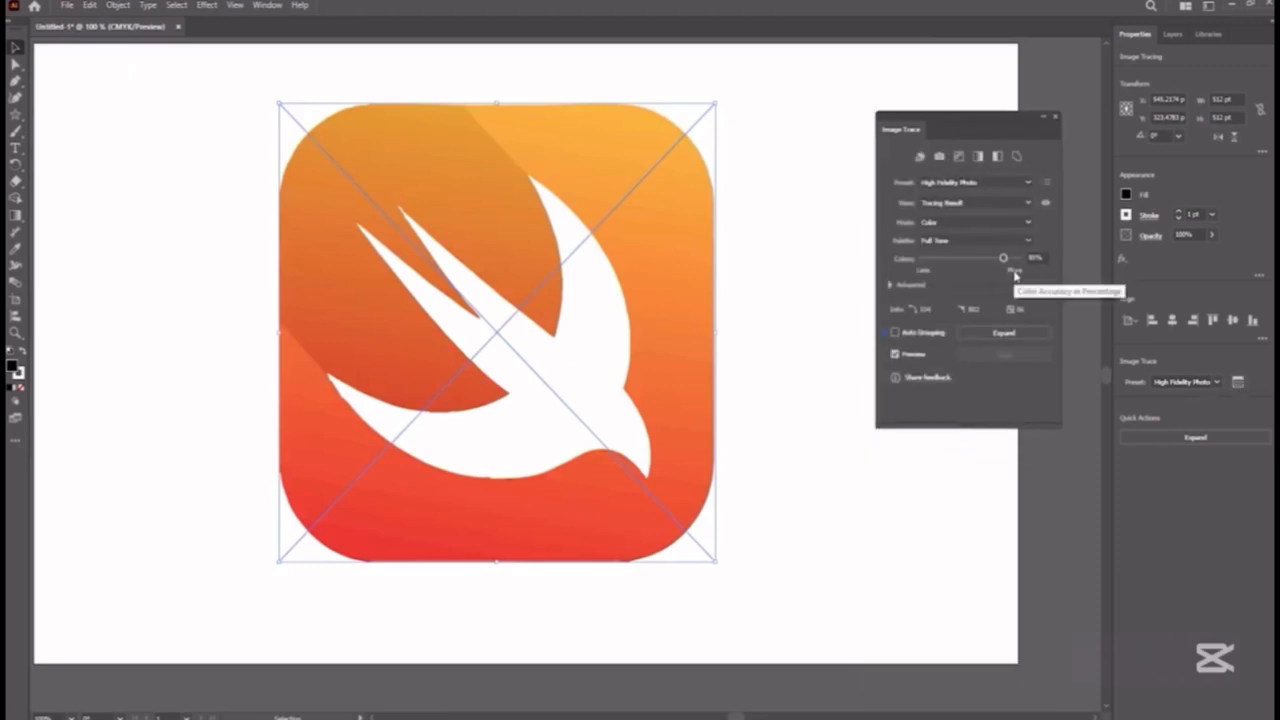
{"action": "left_click", "coordinate": [889, 286]}
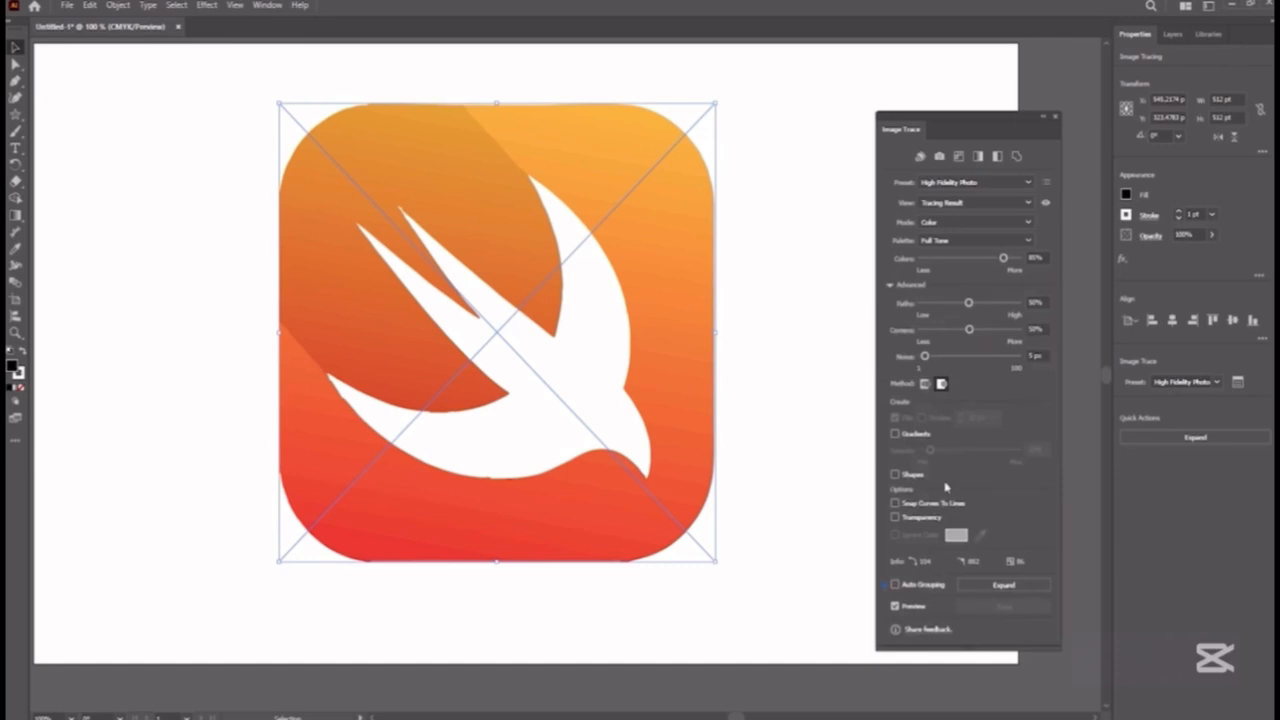
{"action": "left_click", "coordinate": [895, 434]}
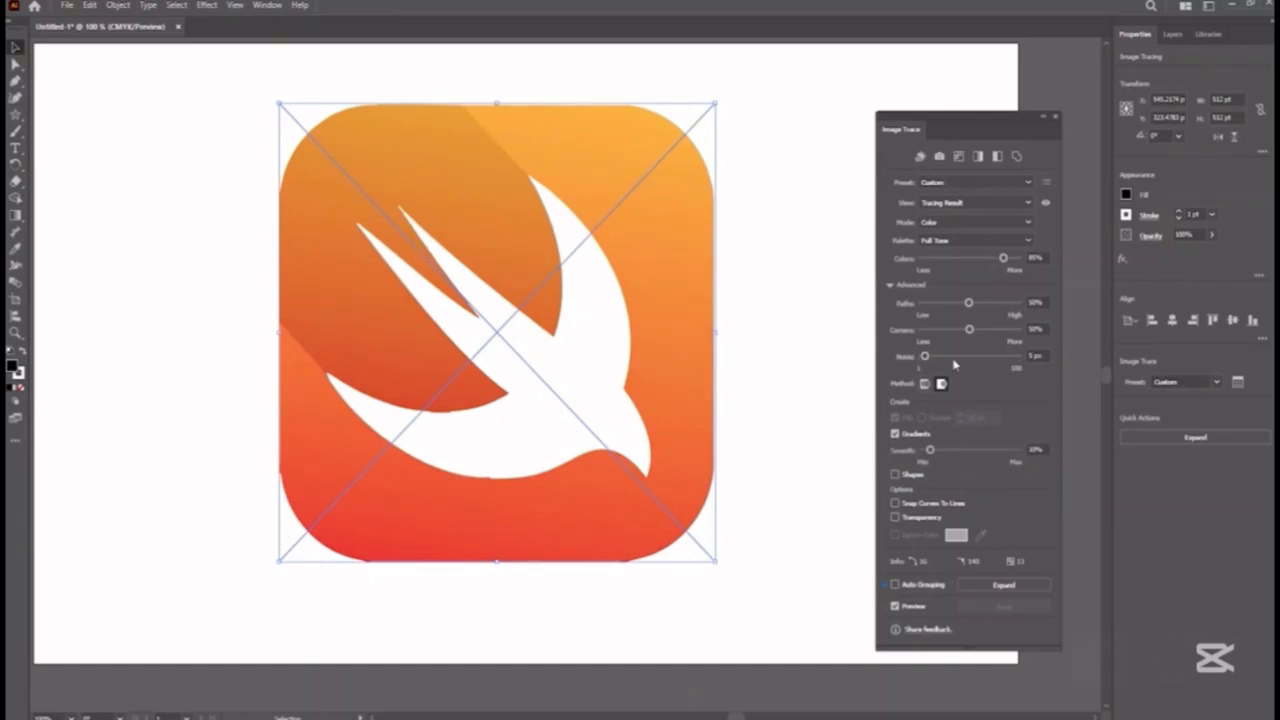
{"action": "left_click_drag", "start_coordinate": [933, 453], "coordinate": [995, 450]}
{"action": "key", "text": "ctrl+minus"}
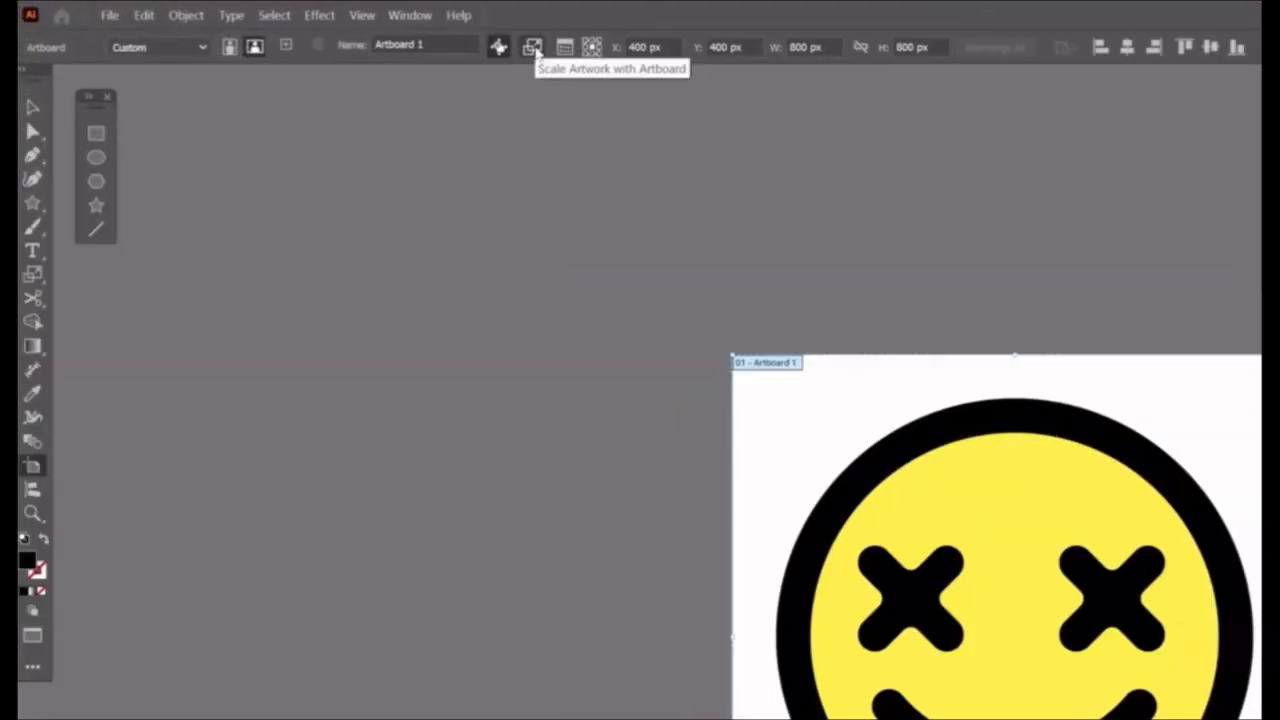
Turn on Scale Artwork with Artboard and resize the yellow smiley's artboard from its upper-left corner.
{"action": "left_click", "coordinate": [532, 47]}
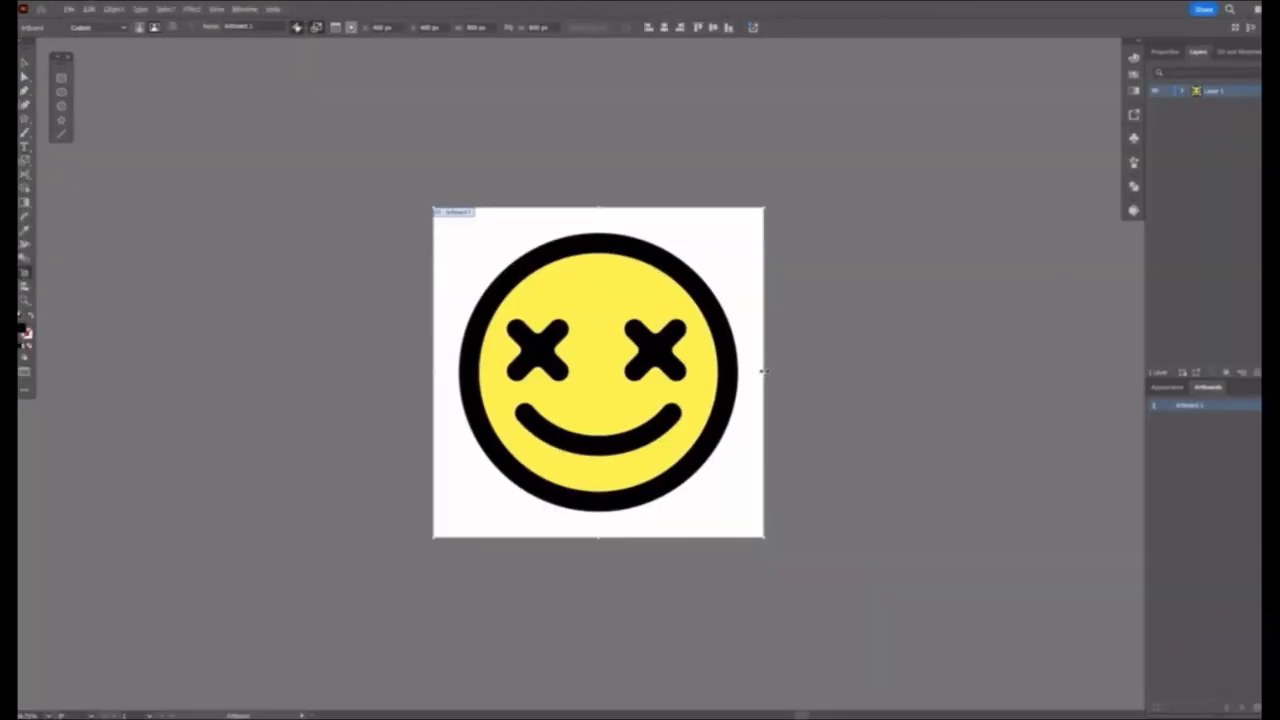
{"action": "left_click_drag", "start_coordinate": [764, 371], "coordinate": [896, 362]}
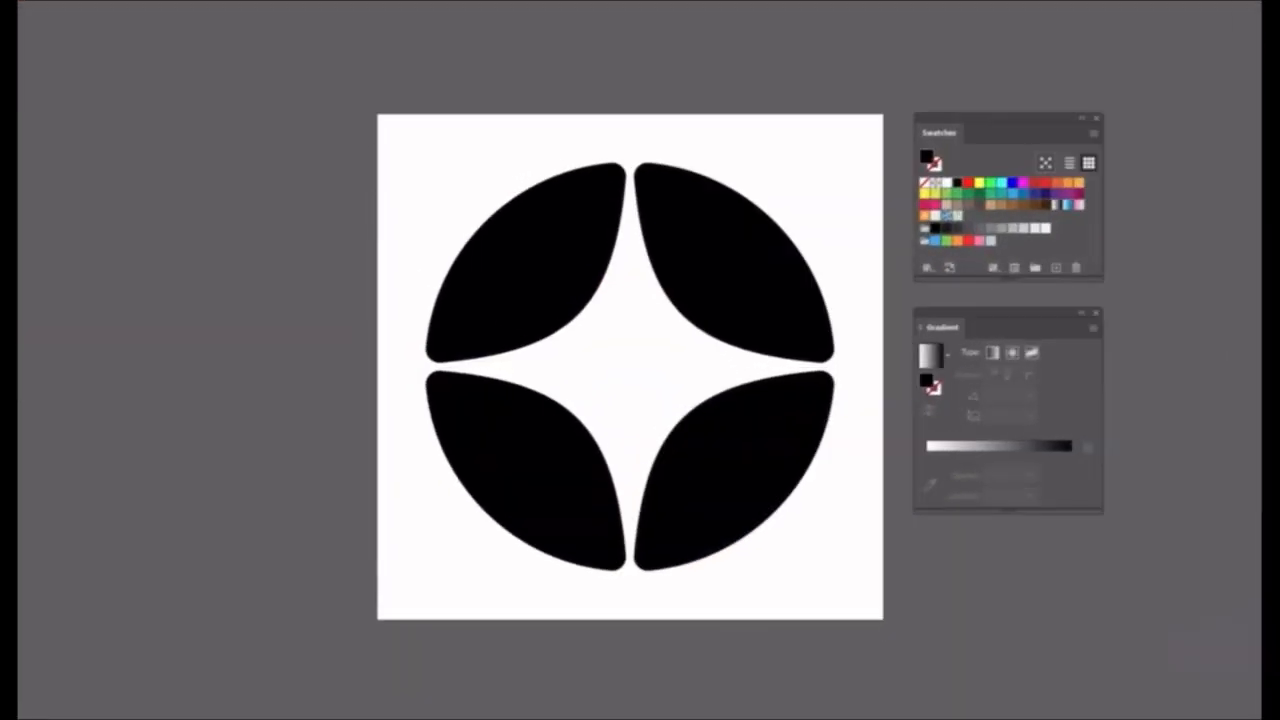
Select all four black petal shapes on the artboard.
{"action": "key", "text": "ctrl+a"}
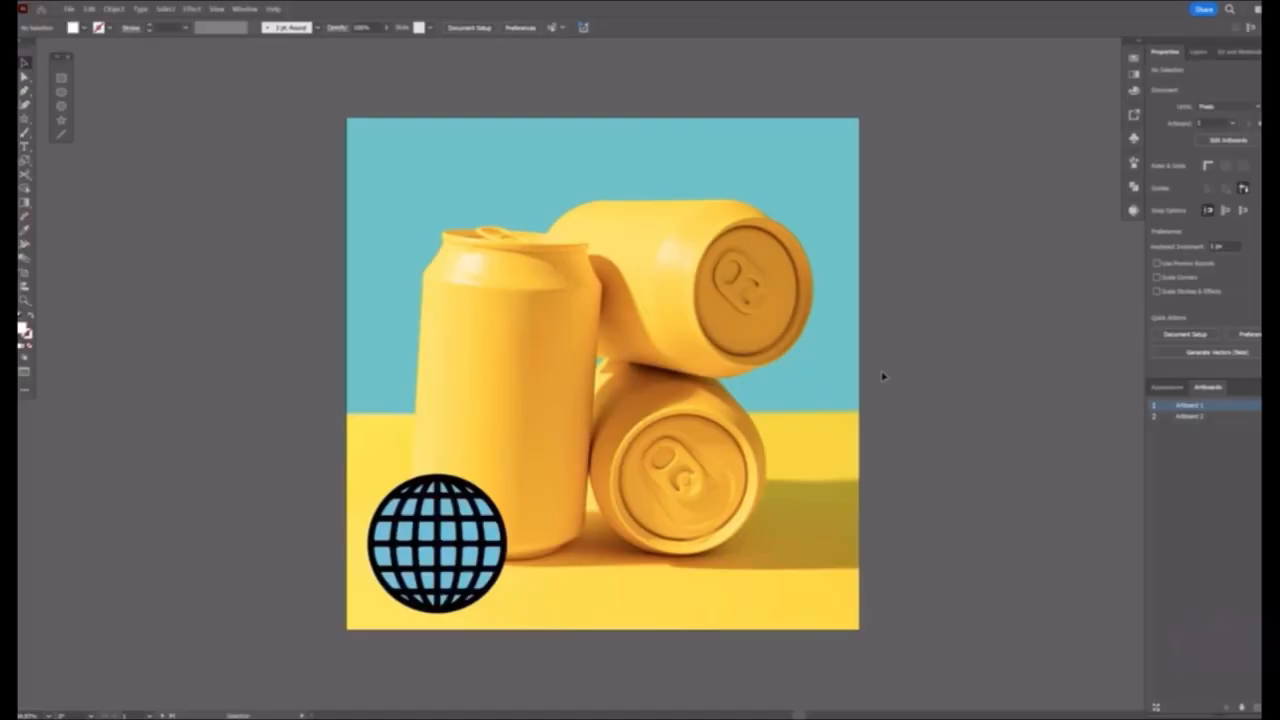
Create a mockup from the globe placed on the upright can and the can photo, and move the globe towards the upper lying can.
{"action": "left_click_drag", "start_coordinate": [416, 524], "coordinate": [464, 425]}
{"action": "left_click", "coordinate": [516, 308]}
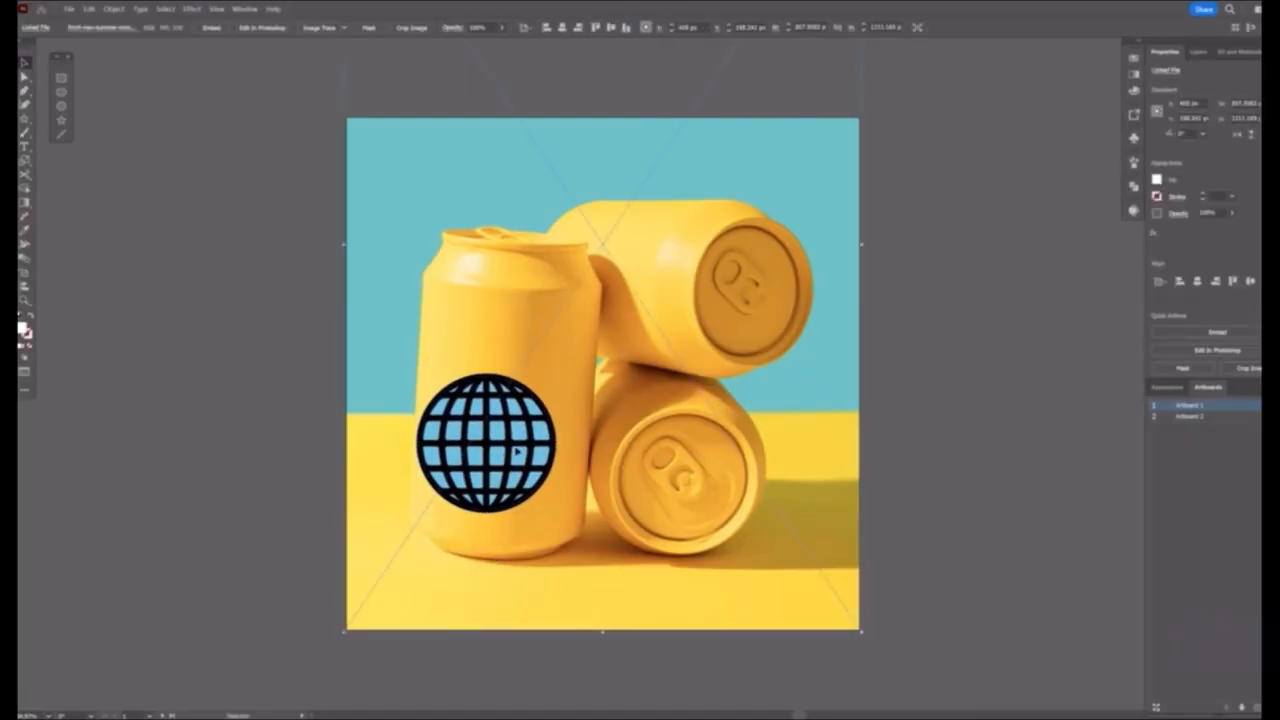
{"action": "left_click", "coordinate": [537, 463], "text": "shift"}
{"action": "left_click", "coordinate": [114, 8]}
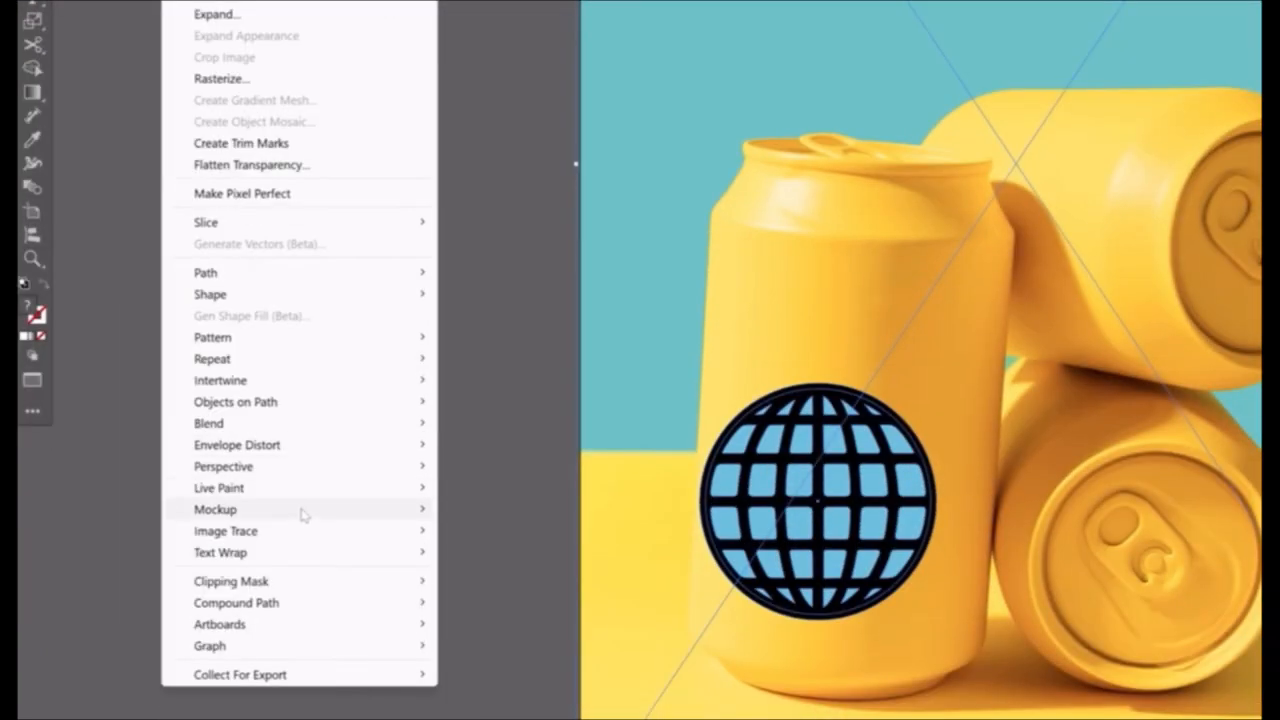
{"action": "mouse_move", "coordinate": [302, 516]}
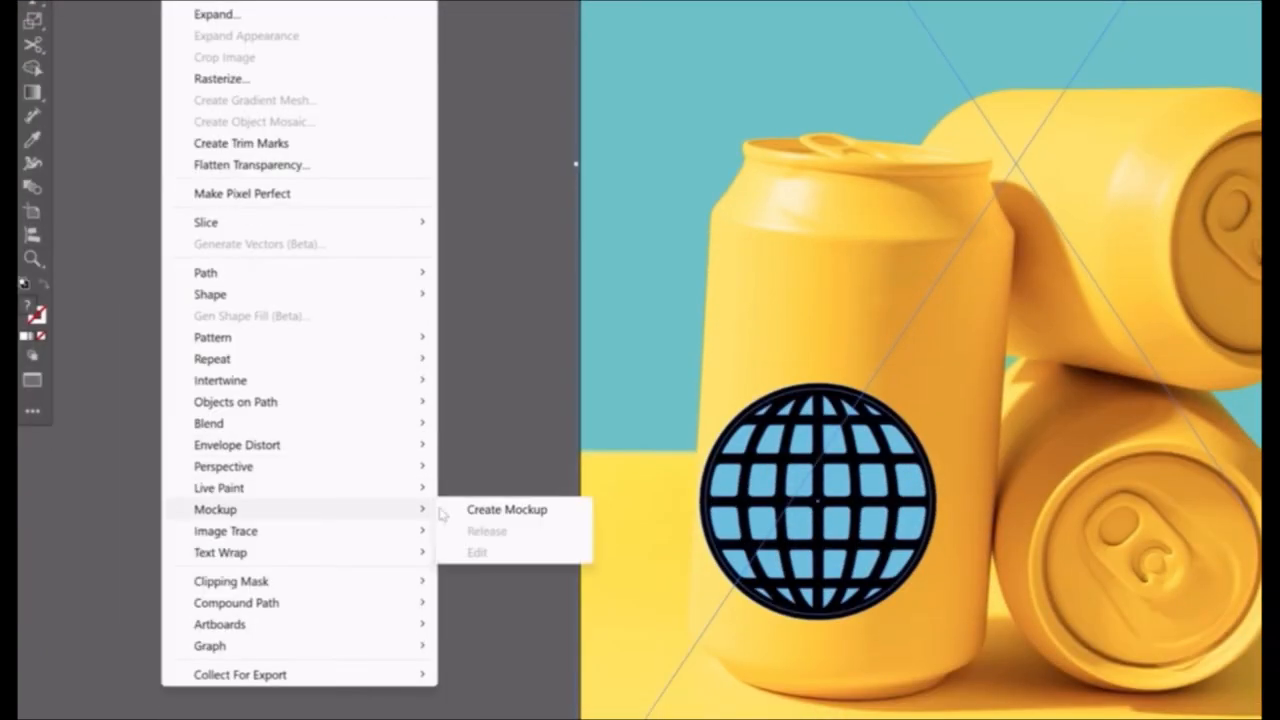
{"action": "left_click", "coordinate": [547, 511]}
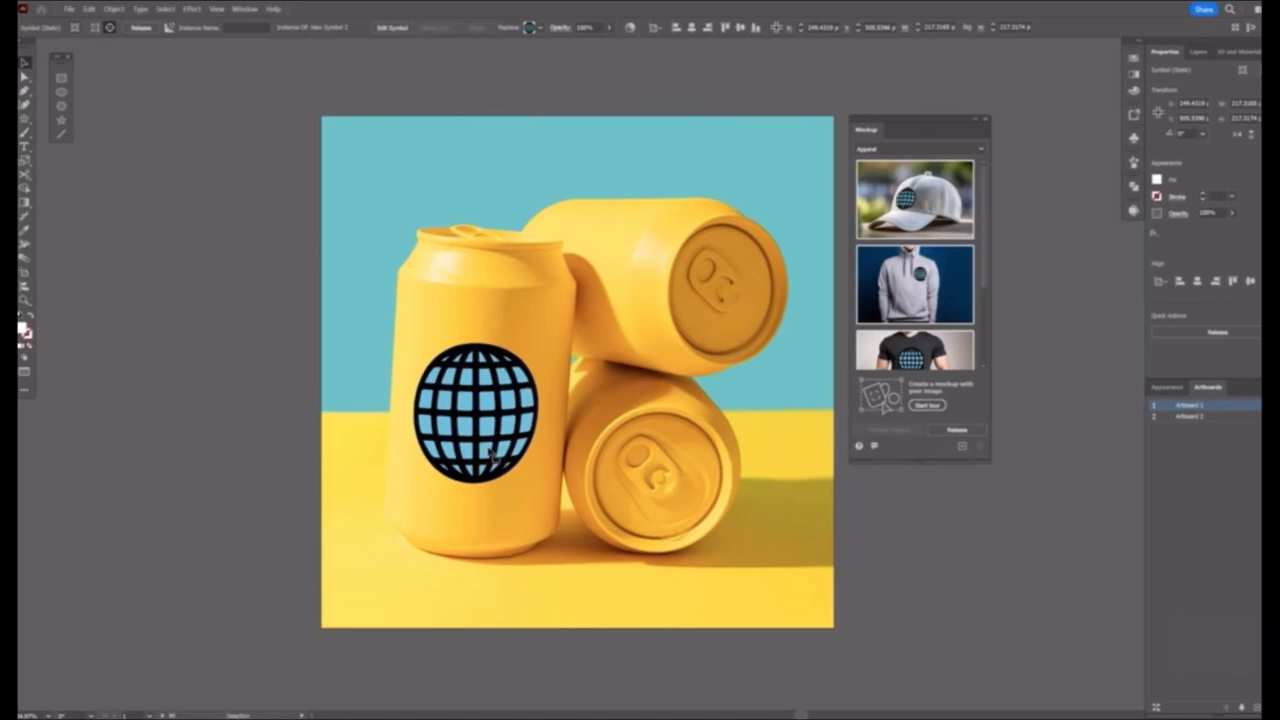
{"action": "left_click_drag", "start_coordinate": [500, 463], "coordinate": [648, 310]}
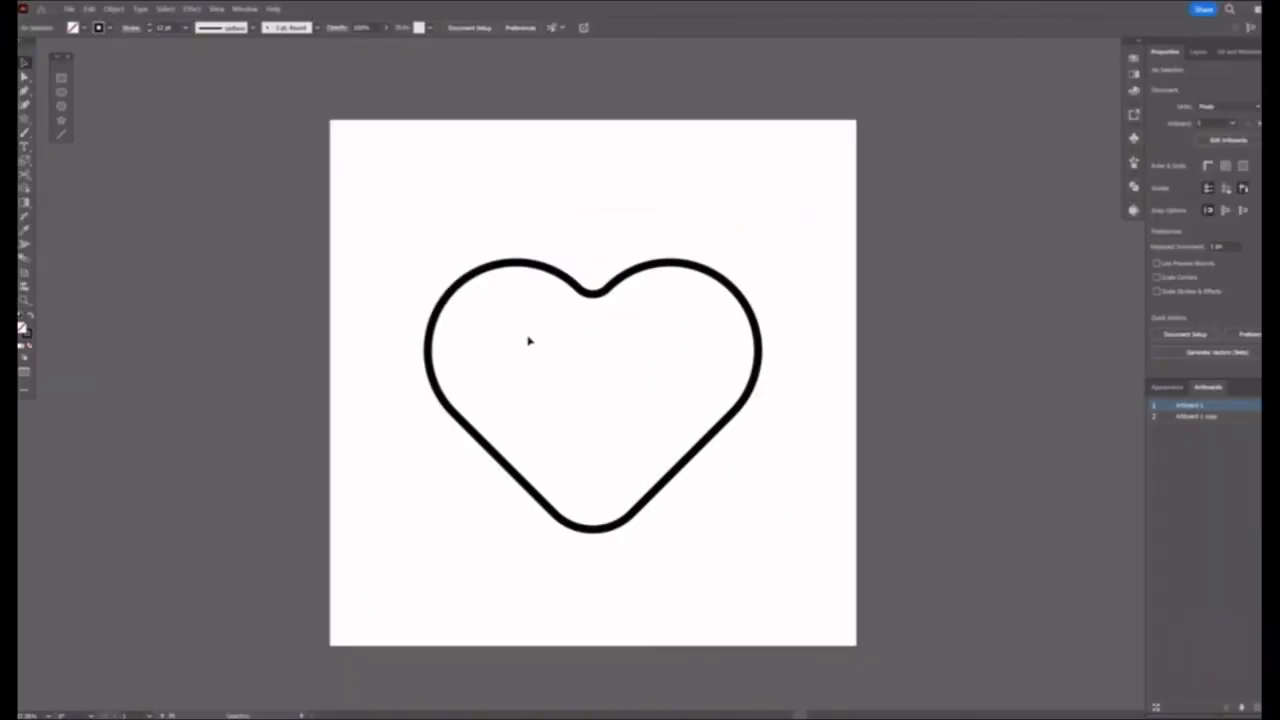
Fill the heart outline using Gen Shape Fill with the prompt "decorated with tulips", and choose the third variation.
{"action": "left_click", "coordinate": [511, 357]}
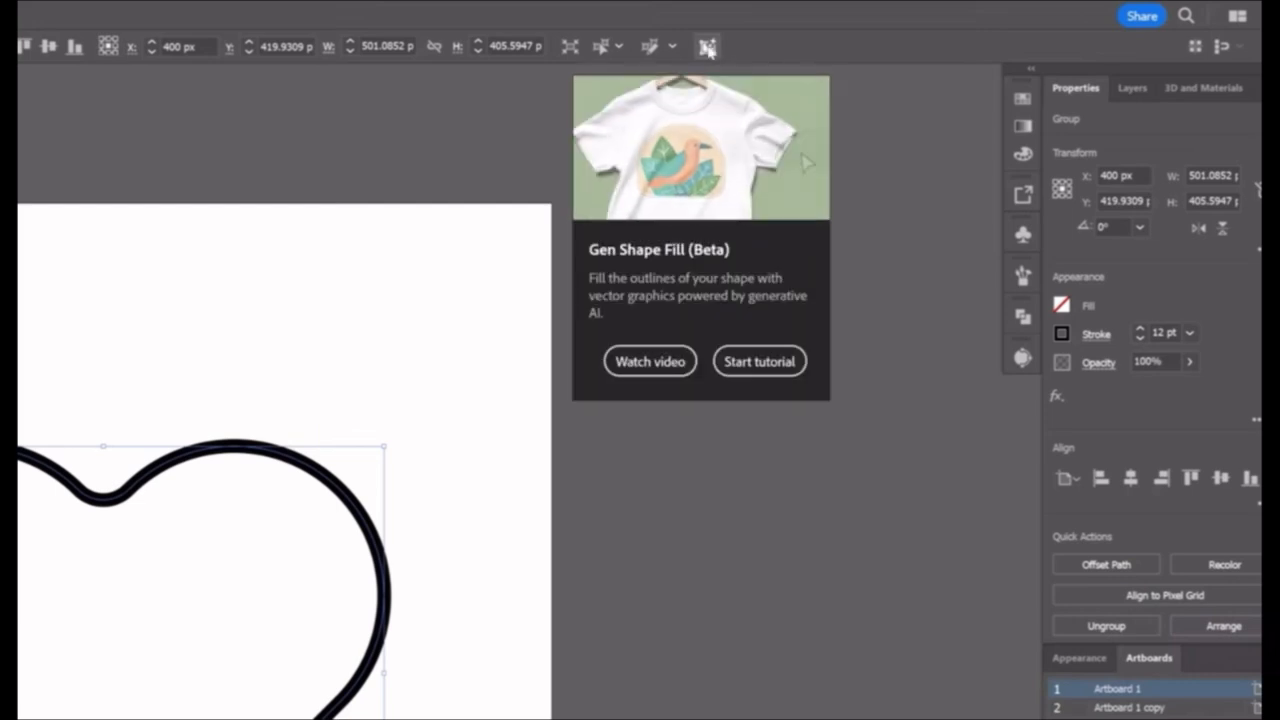
{"action": "left_click", "coordinate": [707, 48]}
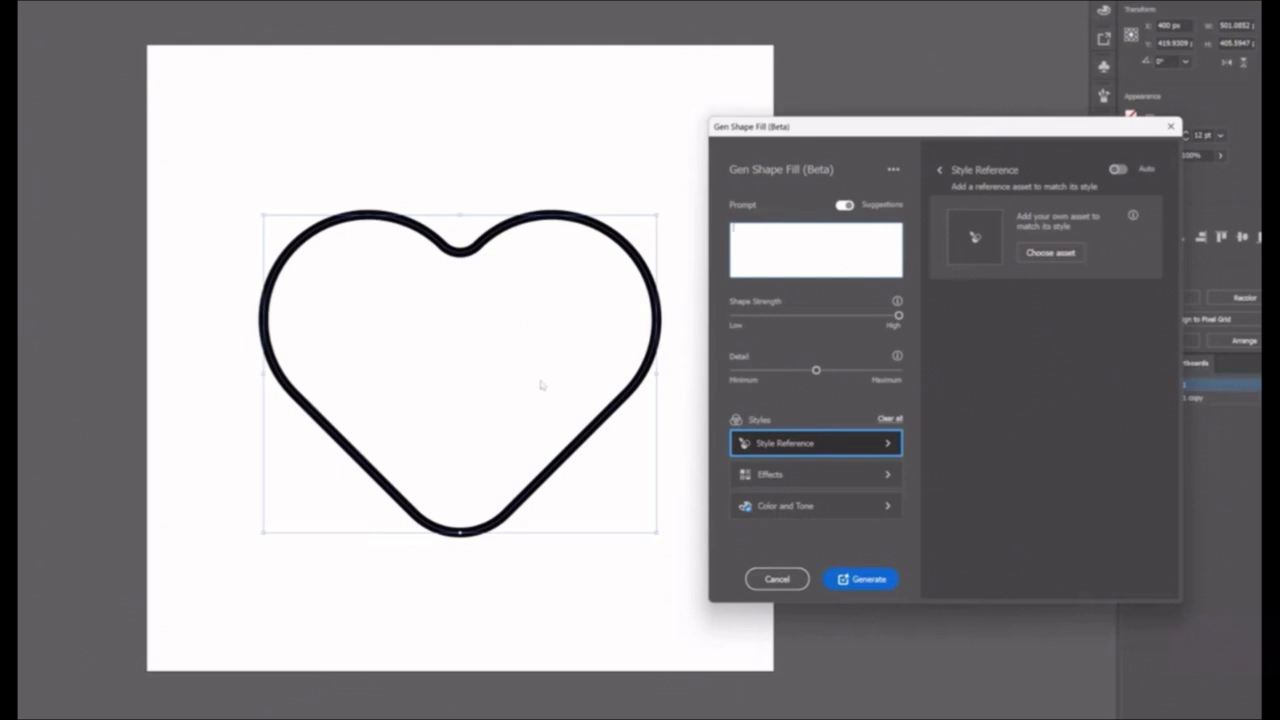
{"action": "type", "text": "decorated with tulips"}
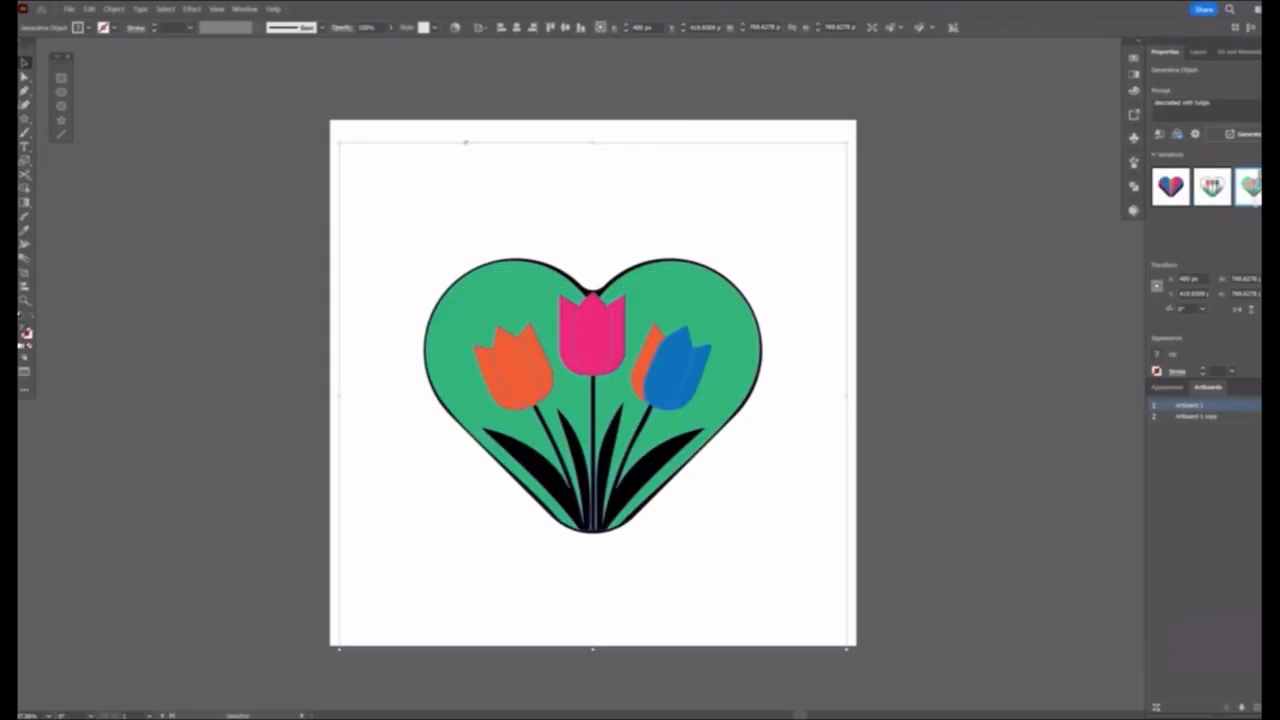
{"action": "left_click", "coordinate": [1212, 190]}
{"action": "left_click", "coordinate": [1248, 186]}
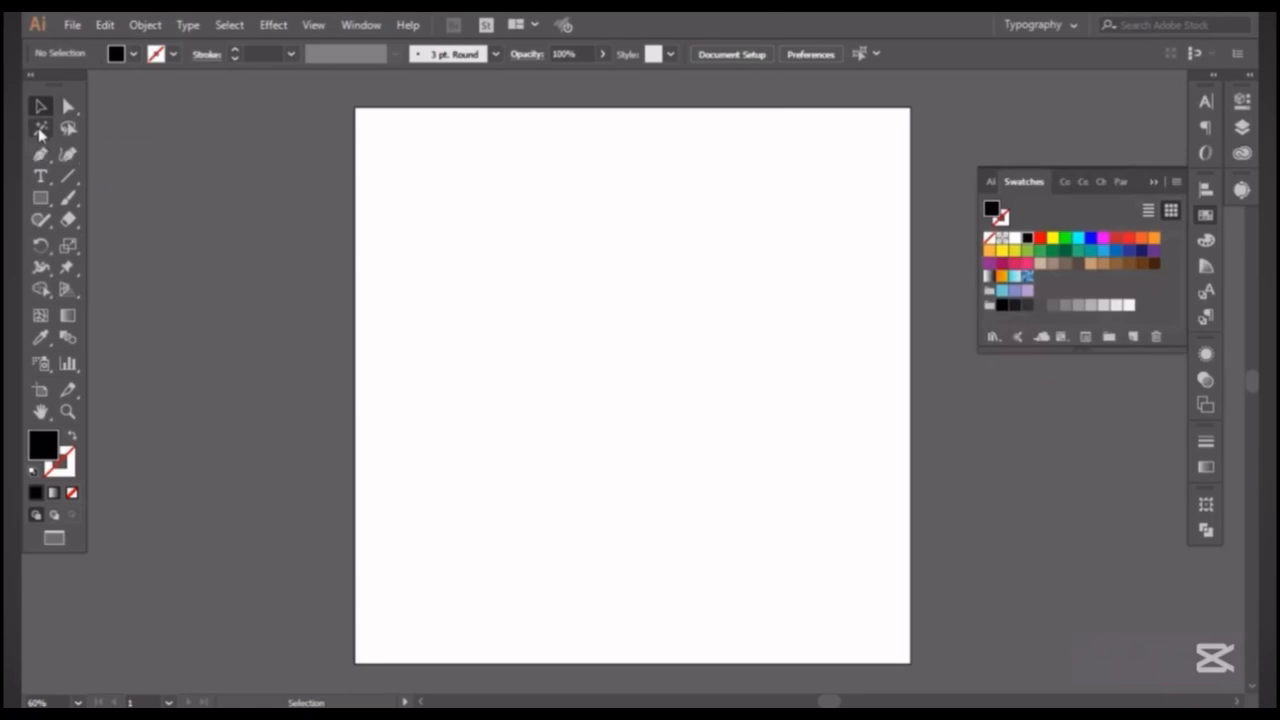
Draw a rectangle in the upper middle of the blank artboard and swap its fill and stroke.
{"action": "left_click", "coordinate": [68, 129]}
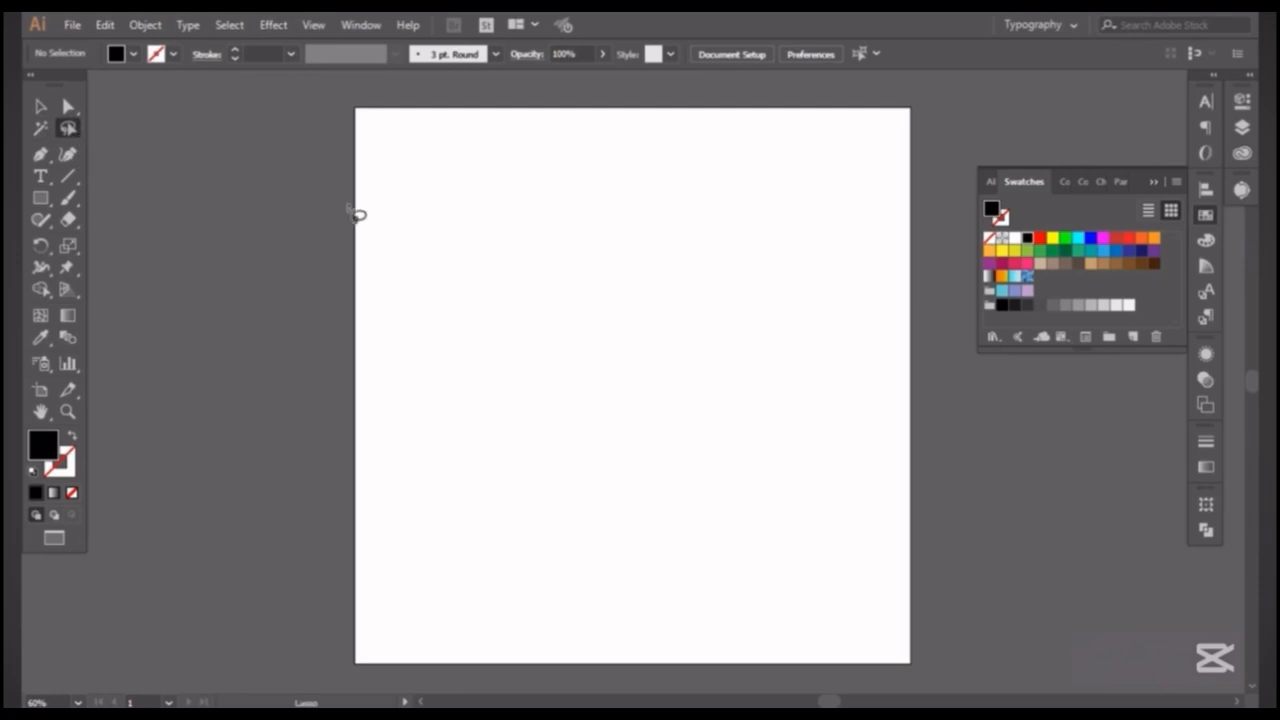
{"action": "left_click", "coordinate": [42, 198]}
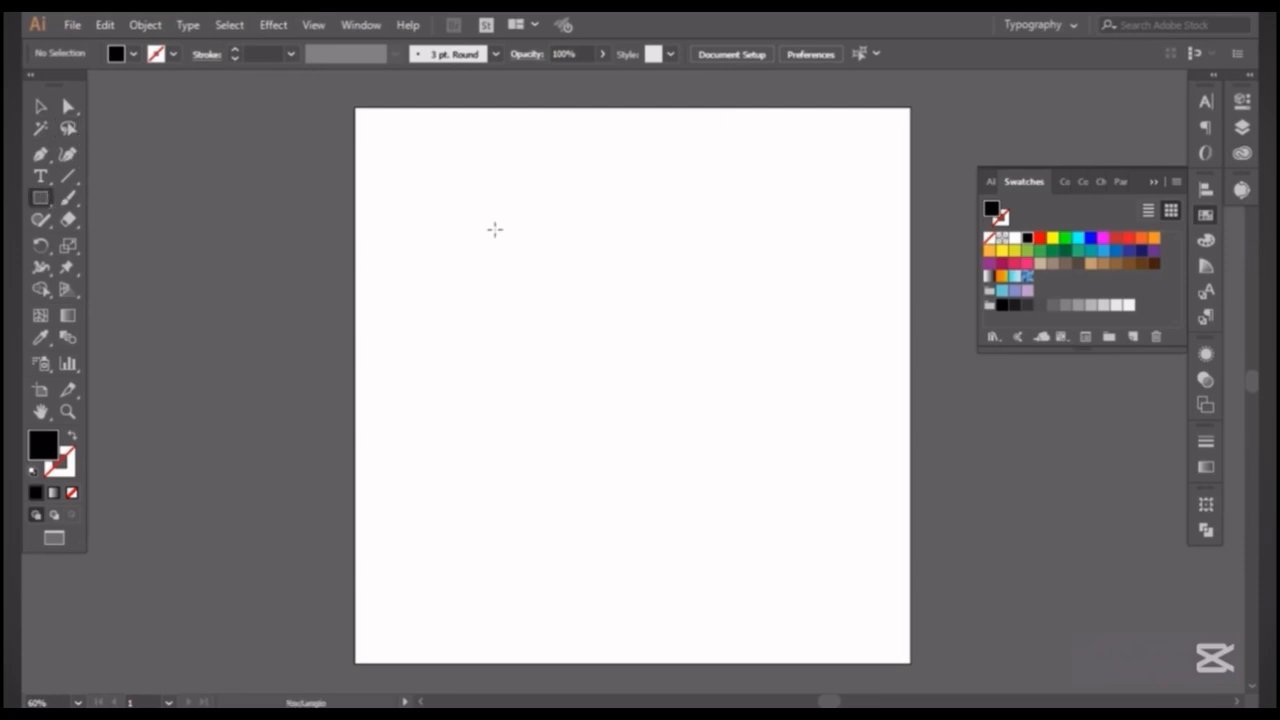
{"action": "left_click_drag", "start_coordinate": [465, 212], "coordinate": [792, 458]}
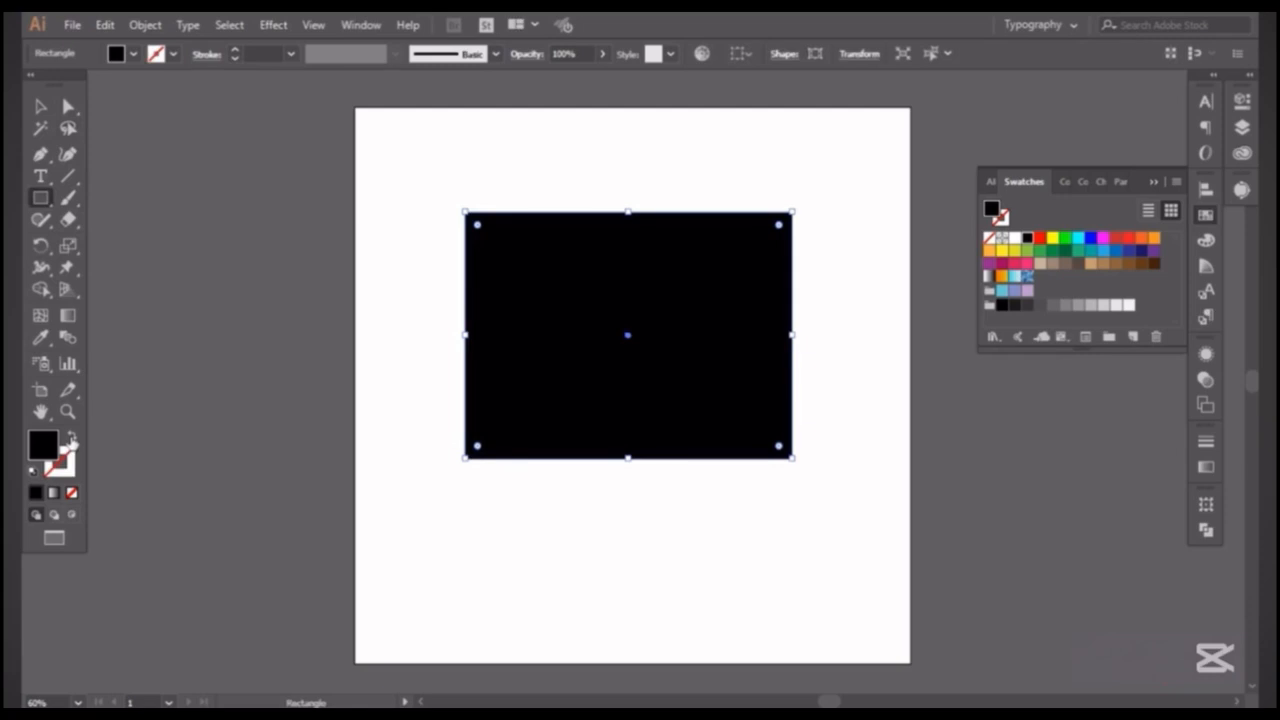
{"action": "left_click", "coordinate": [72, 440]}
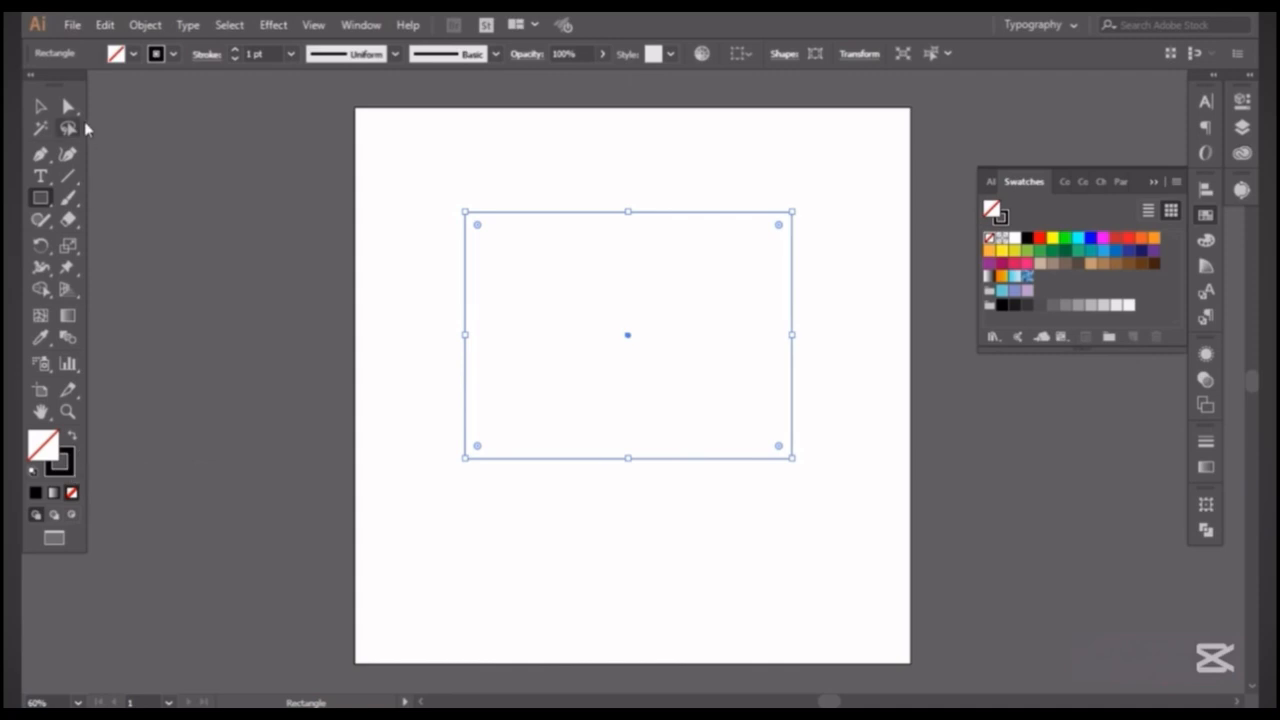
Lasso the rectangle's upper-left anchor point and pull it outward, up and to the left, with the Direct Selection tool.
{"action": "left_click", "coordinate": [68, 128]}
{"action": "mouse_move", "coordinate": [430, 196]}
{"action": "left_mouse_down"}
{"action": "mouse_move", "coordinate": [461, 183]}
{"action": "mouse_move", "coordinate": [490, 222]}
{"action": "mouse_move", "coordinate": [492, 288]}
{"action": "mouse_move", "coordinate": [453, 298]}
{"action": "mouse_move", "coordinate": [425, 247]}
{"action": "mouse_move", "coordinate": [437, 192]}
{"action": "left_mouse_up"}
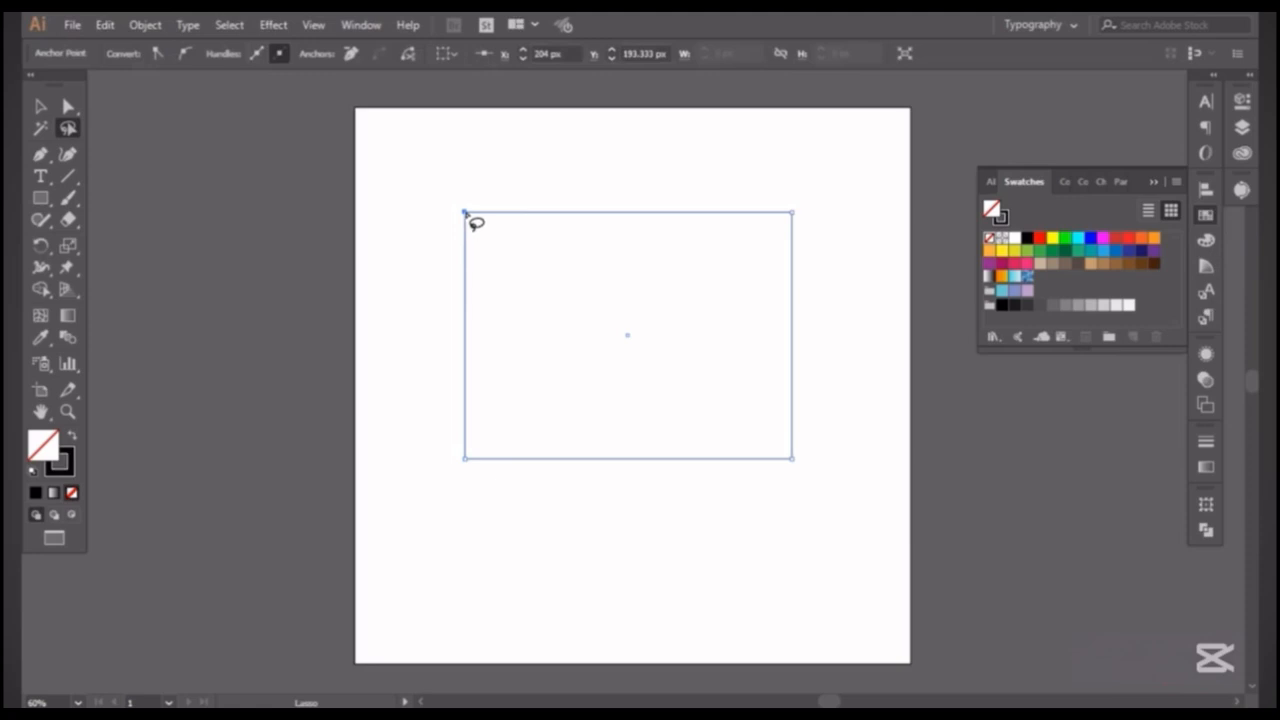
{"action": "left_click", "coordinate": [476, 224]}
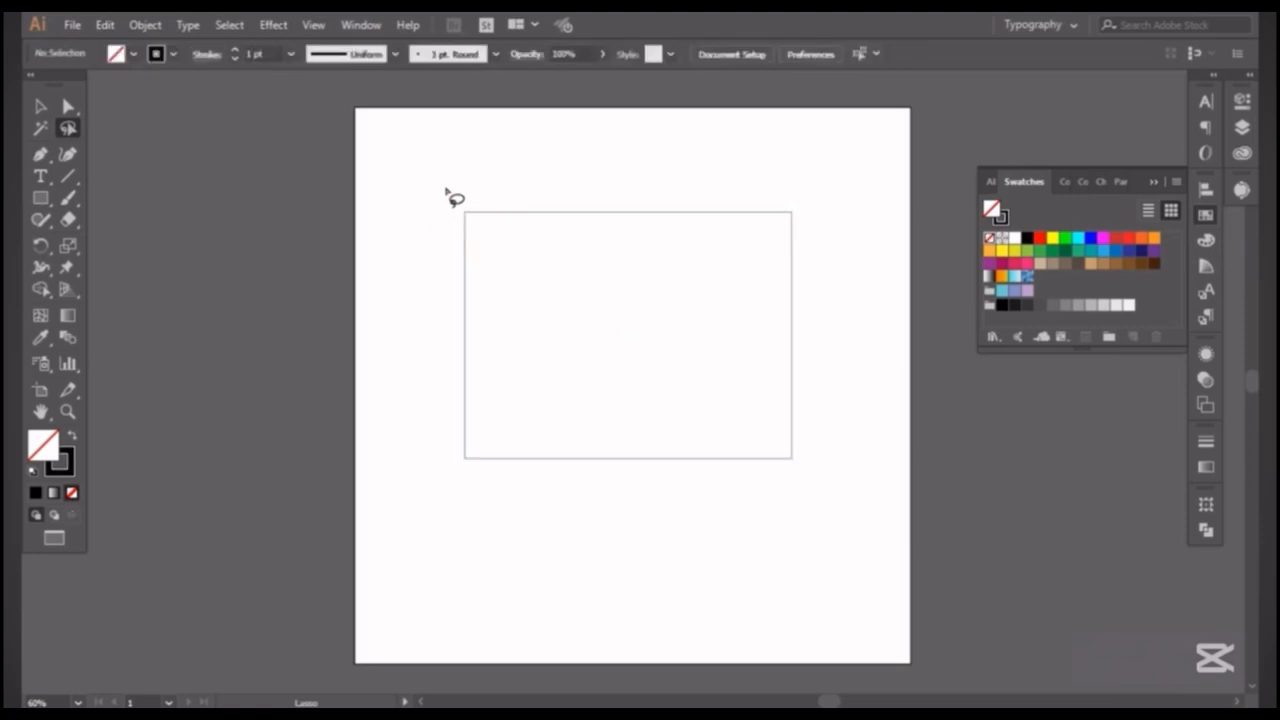
{"action": "left_click_drag", "start_coordinate": [449, 194], "coordinate": [445, 270]}
{"action": "key", "text": "a"}
{"action": "left_click_drag", "start_coordinate": [465, 215], "coordinate": [394, 162]}
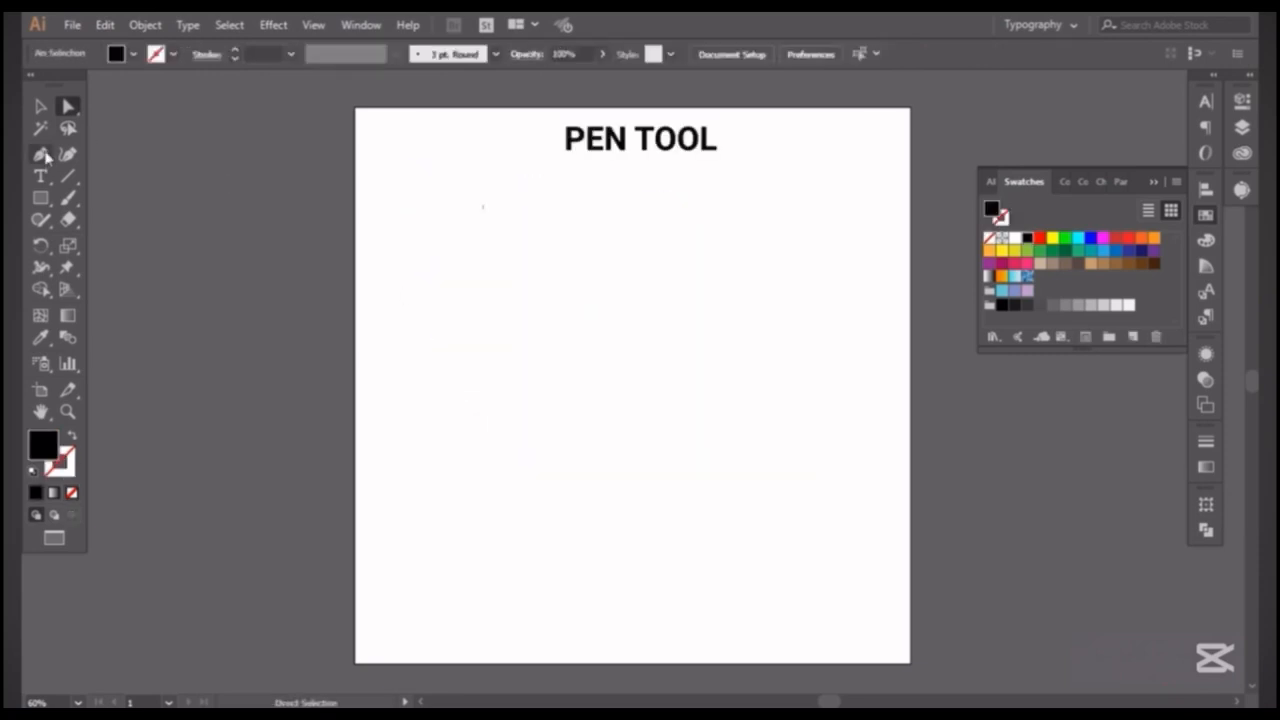
Place two anchor points one above the other with the Pen tool to form a straight segment.
{"action": "left_click", "coordinate": [41, 155]}
{"action": "left_click", "coordinate": [466, 178]}
{"action": "left_click", "coordinate": [467, 321]}
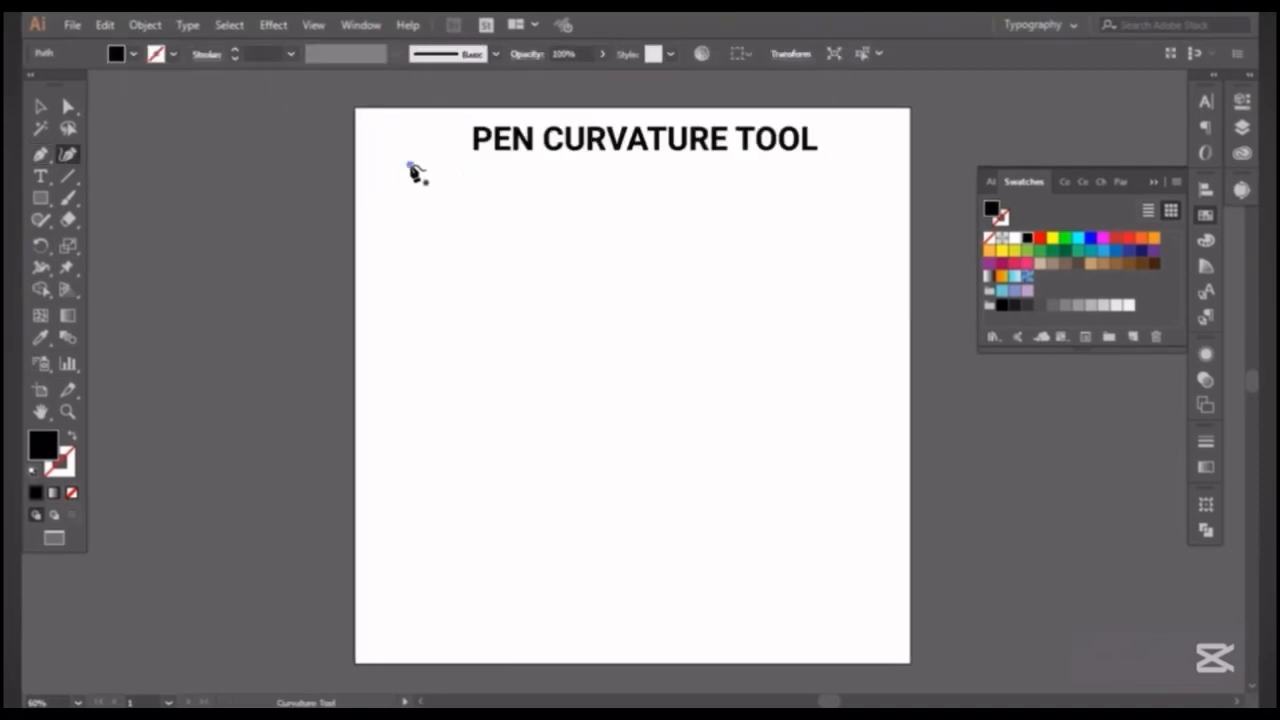
Draw a closed, rounded black shape through four points with the Curvature tool and delete it.
{"action": "left_click", "coordinate": [416, 292]}
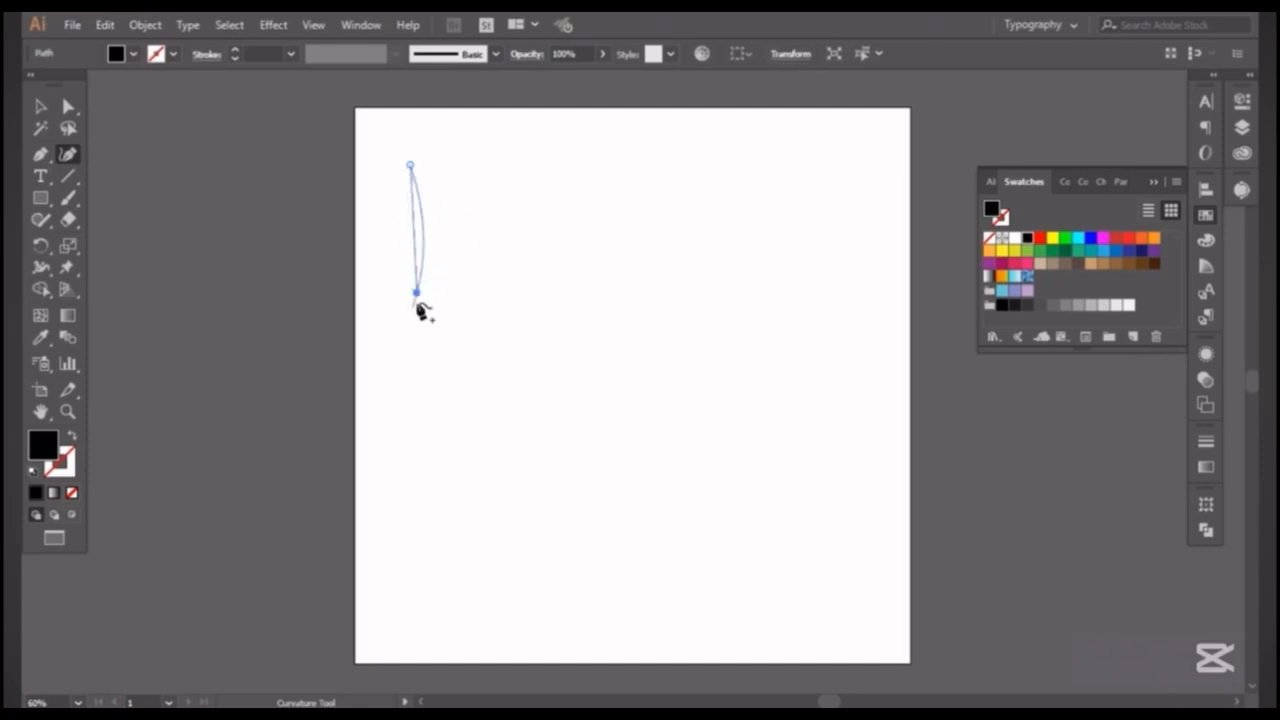
{"action": "left_click", "coordinate": [516, 297]}
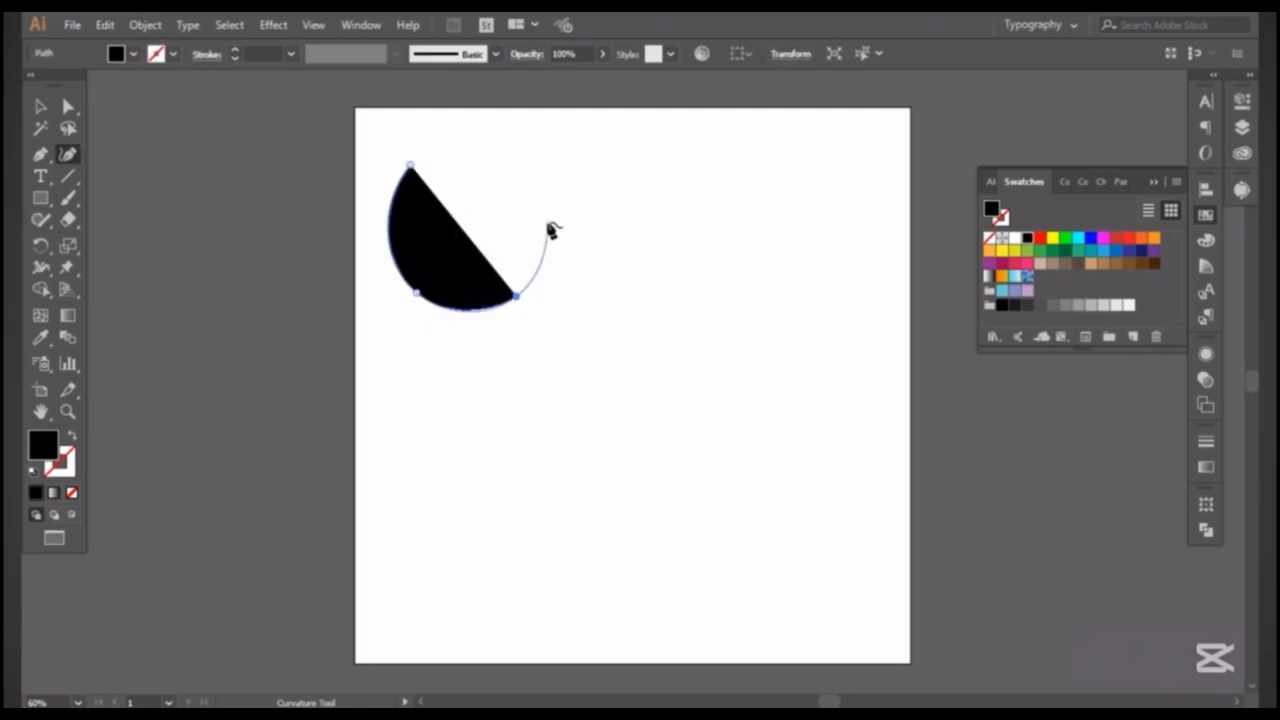
{"action": "left_click", "coordinate": [549, 224]}
{"action": "left_click", "coordinate": [411, 166]}
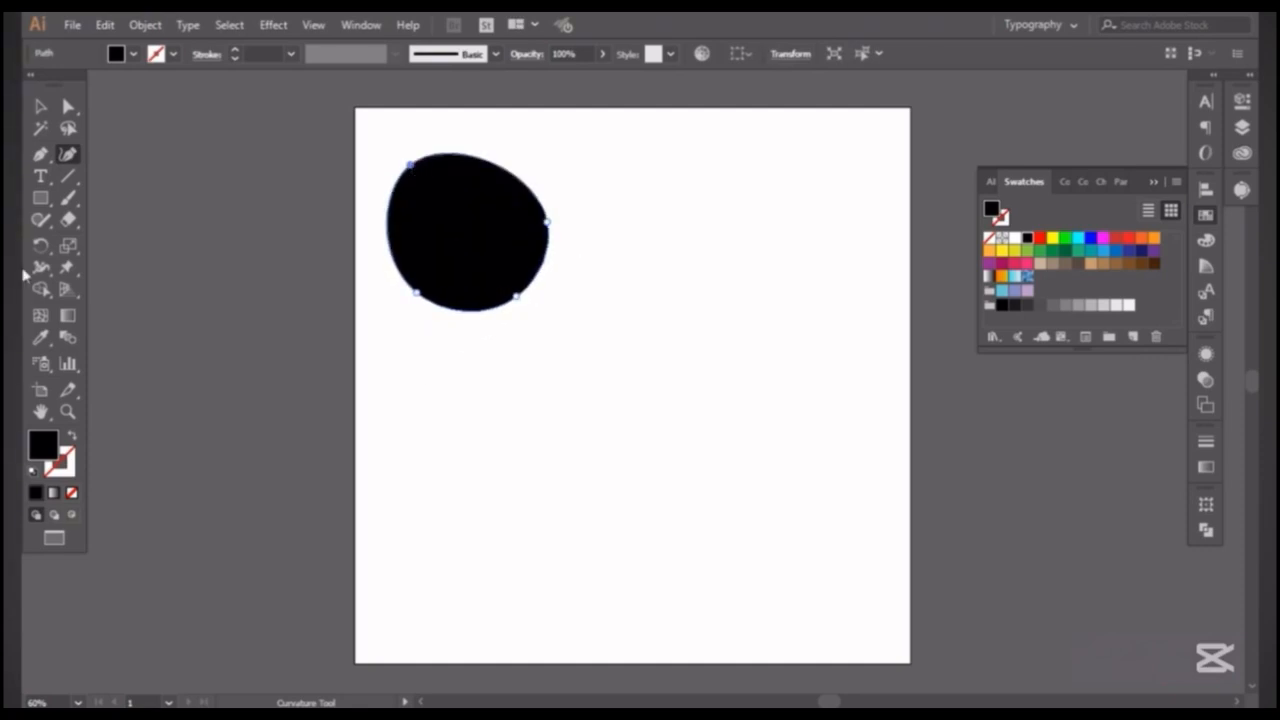
{"action": "left_click", "coordinate": [42, 110]}
{"action": "key", "text": "Delete"}
Add a short line of 12 pt Myriad Pro point text in the artboard's upper area and select it as an object.
{"action": "left_click", "coordinate": [46, 183]}
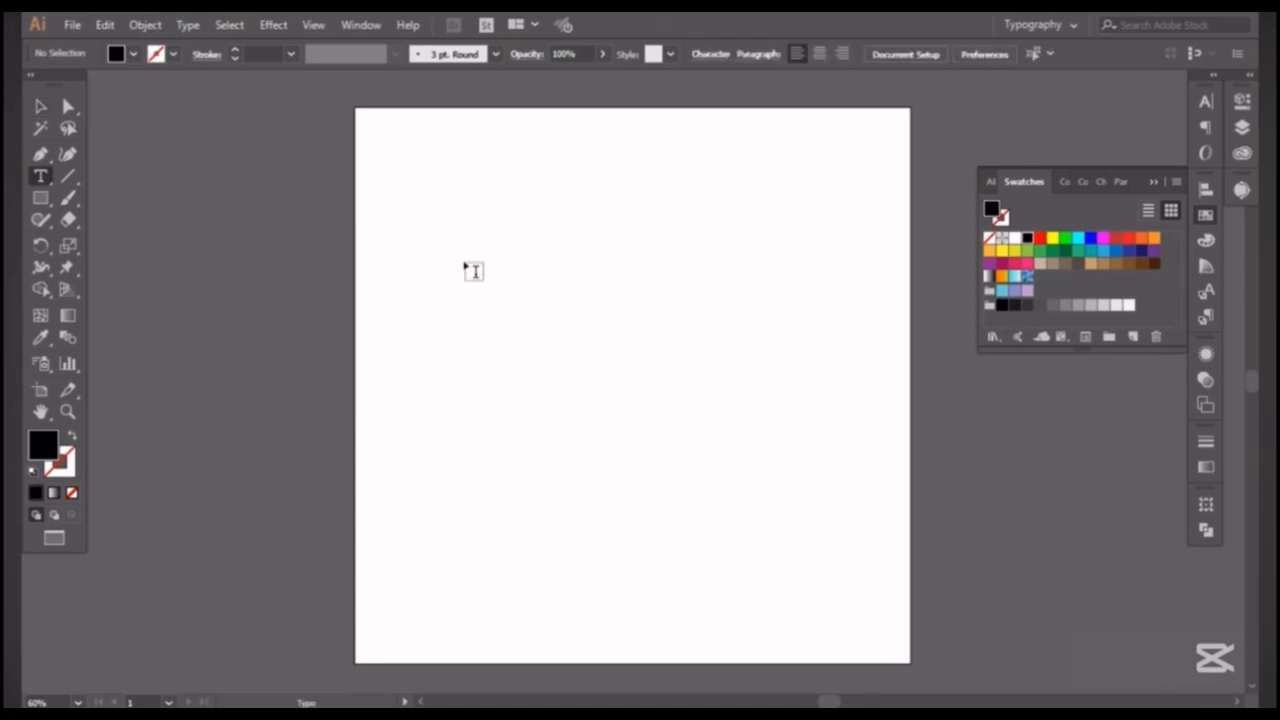
{"action": "left_click", "coordinate": [468, 266]}
{"action": "key", "text": "BackSpace"}
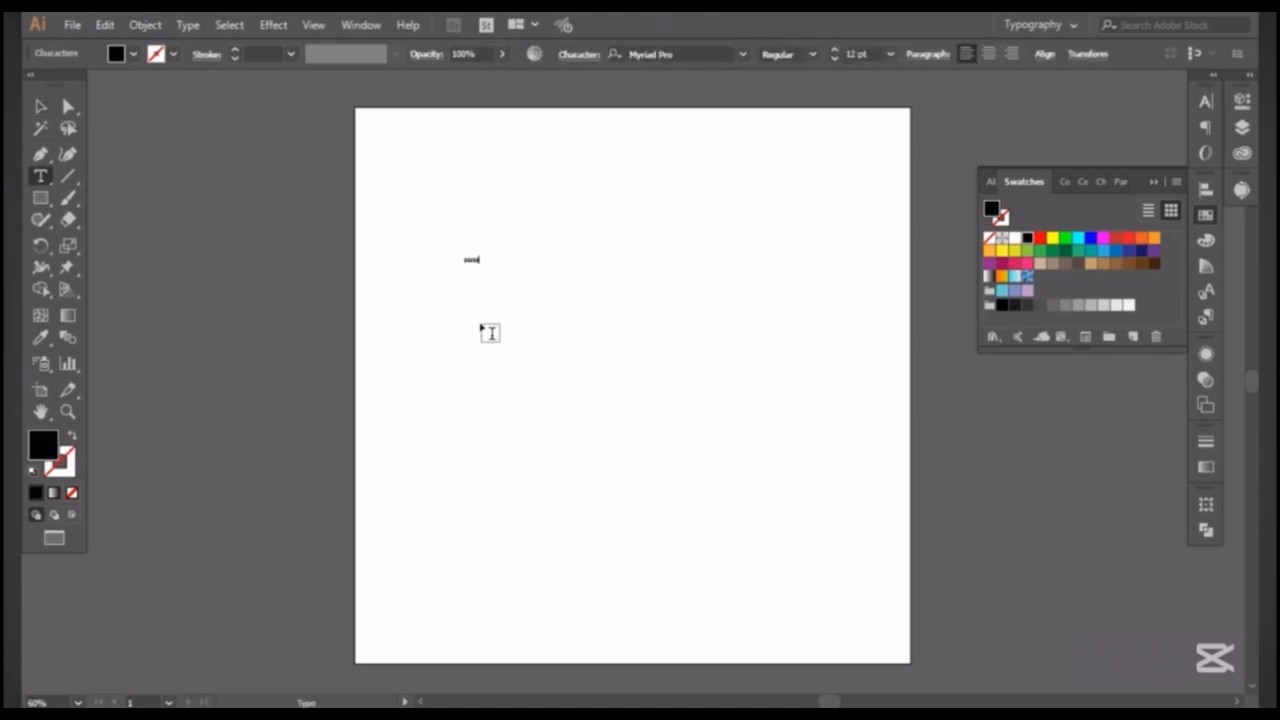
{"action": "left_click", "coordinate": [49, 108]}
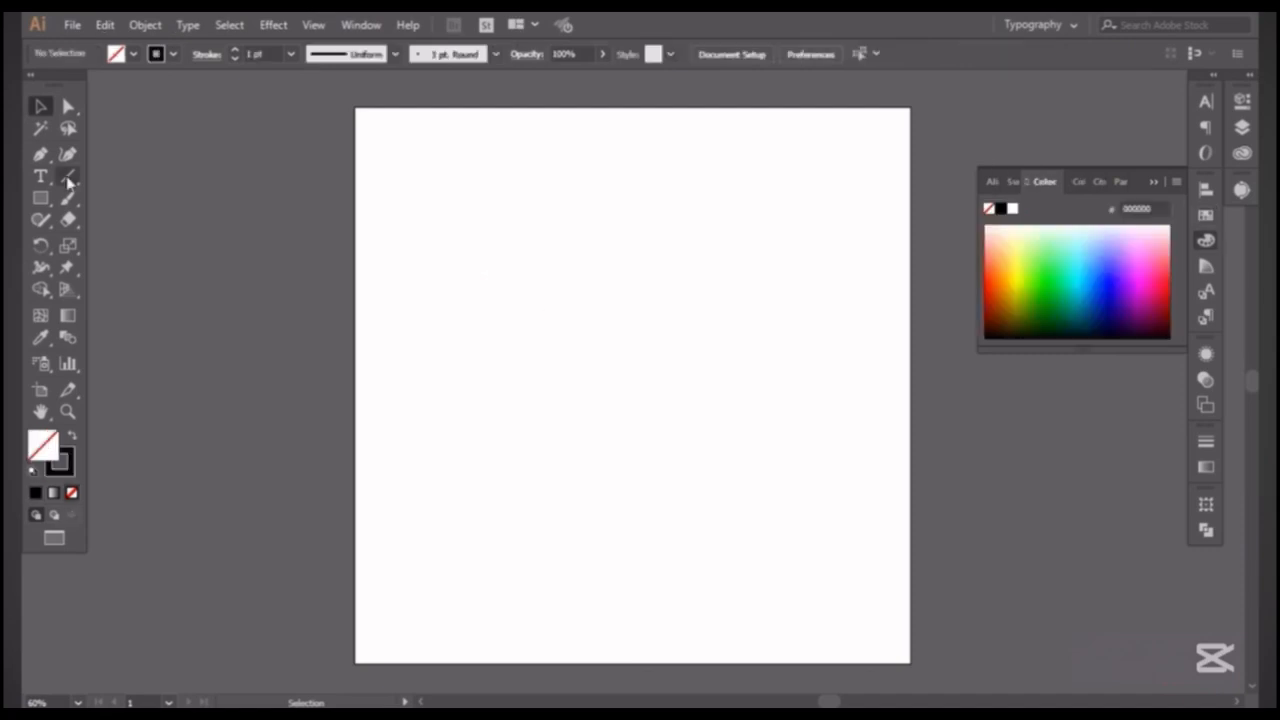
Draw several straight line segments of differing lengths and angles across the artboard with the Line Segment tool.
{"action": "left_click", "coordinate": [68, 177]}
{"action": "left_click_drag", "start_coordinate": [461, 175], "coordinate": [464, 178]}
{"action": "left_click_drag", "start_coordinate": [594, 337], "coordinate": [747, 458]}
{"action": "left_click_drag", "start_coordinate": [751, 177], "coordinate": [818, 562]}
{"action": "left_click_drag", "start_coordinate": [493, 363], "coordinate": [477, 409]}
{"action": "left_click_drag", "start_coordinate": [556, 231], "coordinate": [610, 233]}
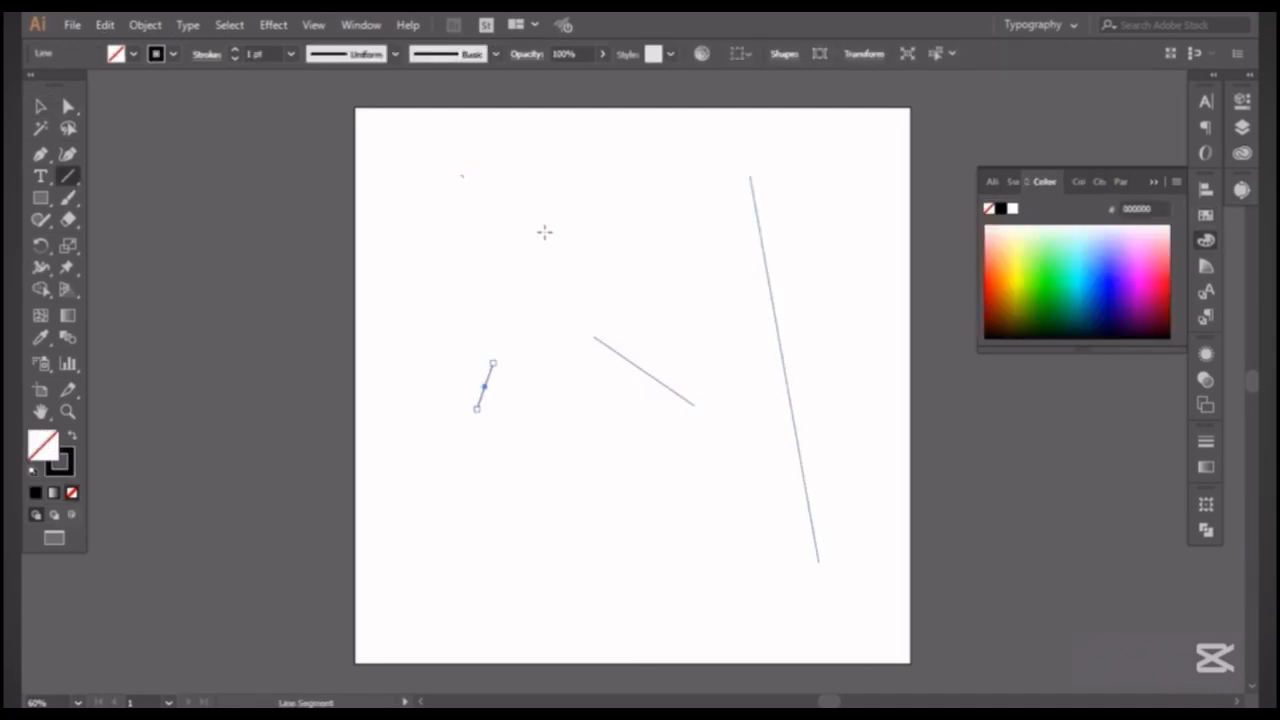
{"action": "left_click_drag", "start_coordinate": [556, 231], "coordinate": [570, 232]}
{"action": "left_click_drag", "start_coordinate": [655, 307], "coordinate": [683, 319]}
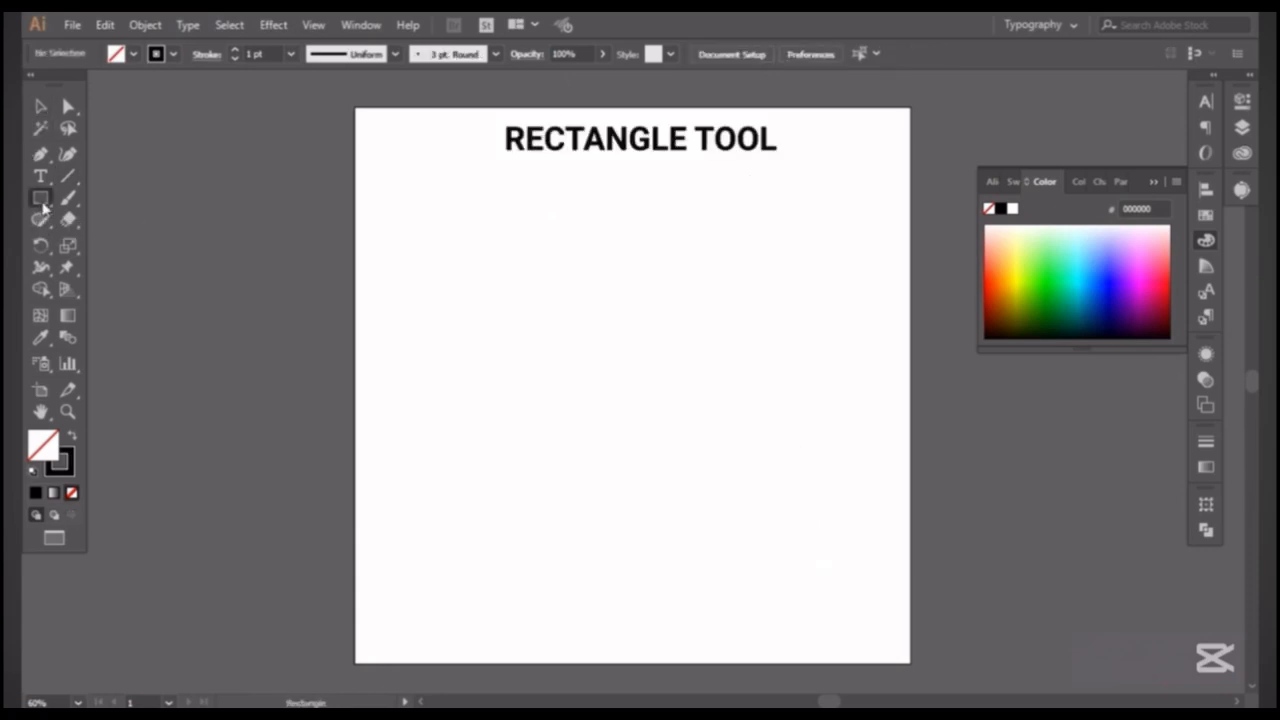
Draw a star in the artboard's upper-left area with the Star tool, increasing and decreasing its number of points.
{"action": "left_click", "coordinate": [41, 201]}
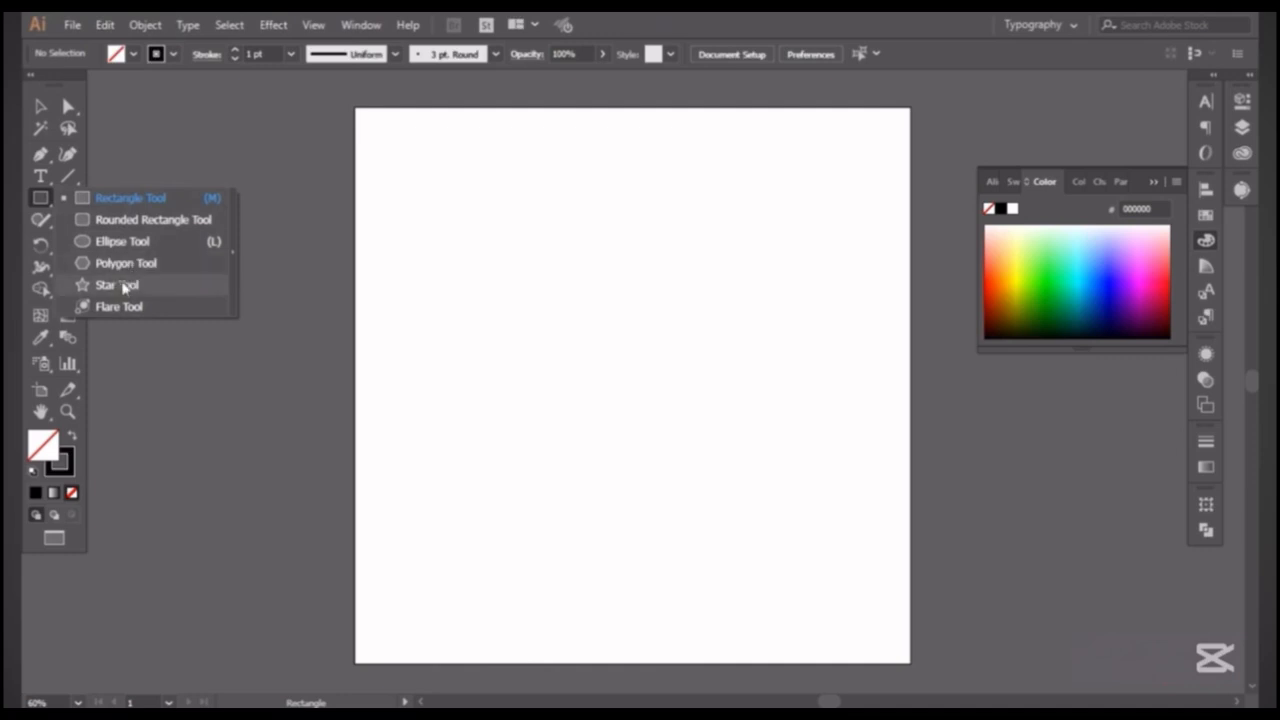
{"action": "left_click", "coordinate": [118, 285]}
{"action": "left_click_drag", "start_coordinate": [471, 223], "coordinate": [566, 425]}
{"action": "key", "text": "Up"}
{"action": "key", "text": "Up"}
{"action": "key", "text": "Up"}
{"action": "key", "text": "Up"}
{"action": "key", "text": "Up"}
{"action": "key", "text": "Up"}
{"action": "key", "text": "Up"}
{"action": "key", "text": "Down"}
{"action": "key", "text": "Down"}
{"action": "key", "text": "Down"}
{"action": "key", "text": "Down"}
{"action": "key", "text": "Down"}
{"action": "key", "text": "Down"}
{"action": "key", "text": "Down"}
{"action": "key", "text": "Down"}
{"action": "key", "text": "Down"}
{"action": "key", "text": "Up"}
{"action": "key", "text": "Up"}
{"action": "key", "text": "Up"}
{"action": "key", "text": "Up"}
{"action": "key", "text": "Up"}
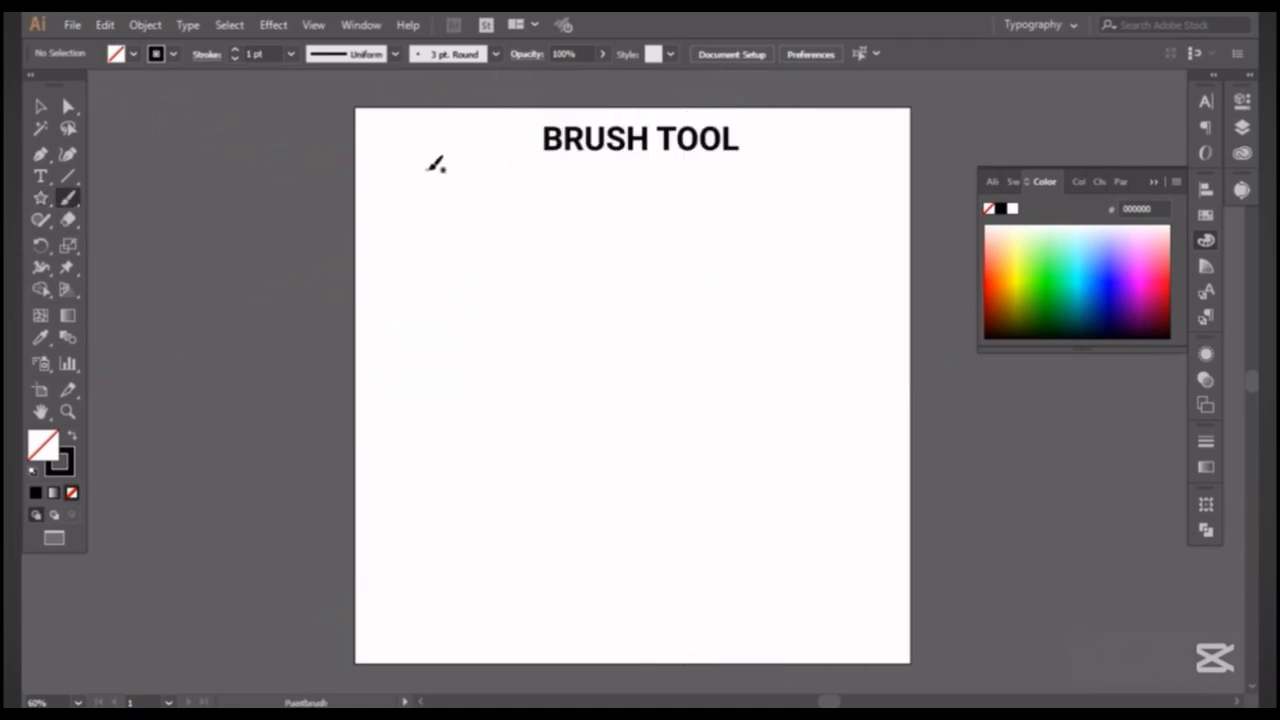
Paint several freehand black strokes across the artboard with the Paintbrush tool.
{"action": "left_click_drag", "start_coordinate": [430, 170], "coordinate": [466, 251]}
{"action": "mouse_move", "coordinate": [528, 181]}
{"action": "left_mouse_down"}
{"action": "mouse_move", "coordinate": [558, 207]}
{"action": "mouse_move", "coordinate": [501, 313]}
{"action": "mouse_move", "coordinate": [528, 255]}
{"action": "left_mouse_up"}
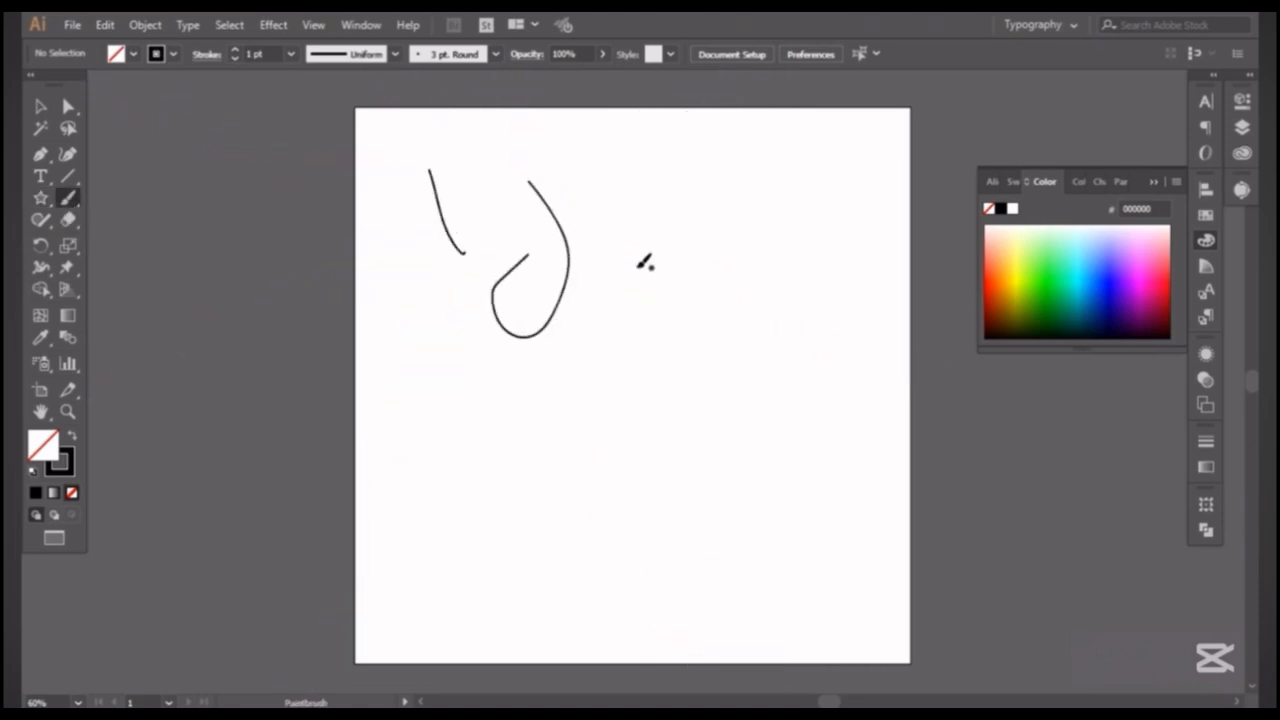
{"action": "left_click_drag", "start_coordinate": [658, 258], "coordinate": [608, 420]}
{"action": "left_click_drag", "start_coordinate": [600, 368], "coordinate": [695, 333]}
{"action": "left_click_drag", "start_coordinate": [692, 280], "coordinate": [736, 400]}
{"action": "mouse_move", "coordinate": [745, 330]}
{"action": "left_mouse_down"}
{"action": "mouse_move", "coordinate": [772, 298]}
{"action": "mouse_move", "coordinate": [822, 468]}
{"action": "left_mouse_up"}
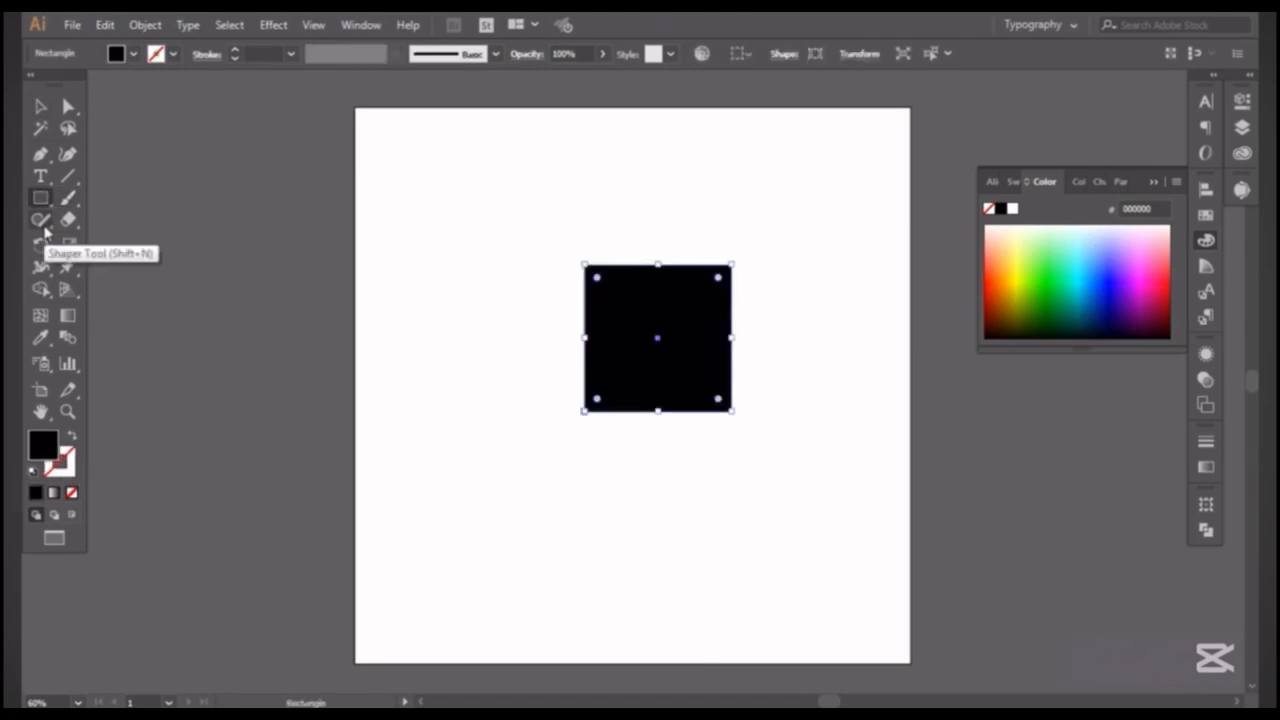
Draw a circle overlapping the black square's lower-left part with the Shaper tool and erase zigzag strokes across both shapes.
{"action": "left_click", "coordinate": [42, 224]}
{"action": "mouse_move", "coordinate": [615, 358]}
{"action": "left_mouse_down"}
{"action": "mouse_move", "coordinate": [595, 491]}
{"action": "mouse_move", "coordinate": [521, 453]}
{"action": "mouse_move", "coordinate": [512, 292]}
{"action": "left_mouse_up"}
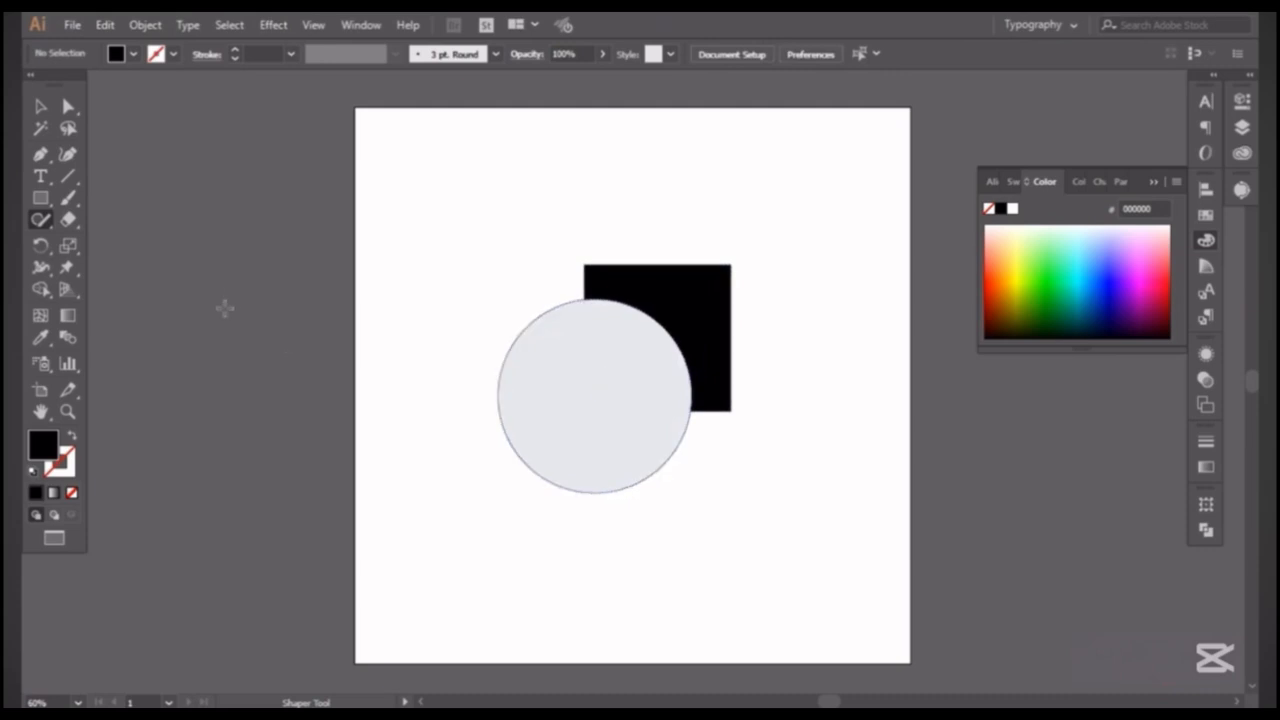
{"action": "left_click", "coordinate": [68, 219]}
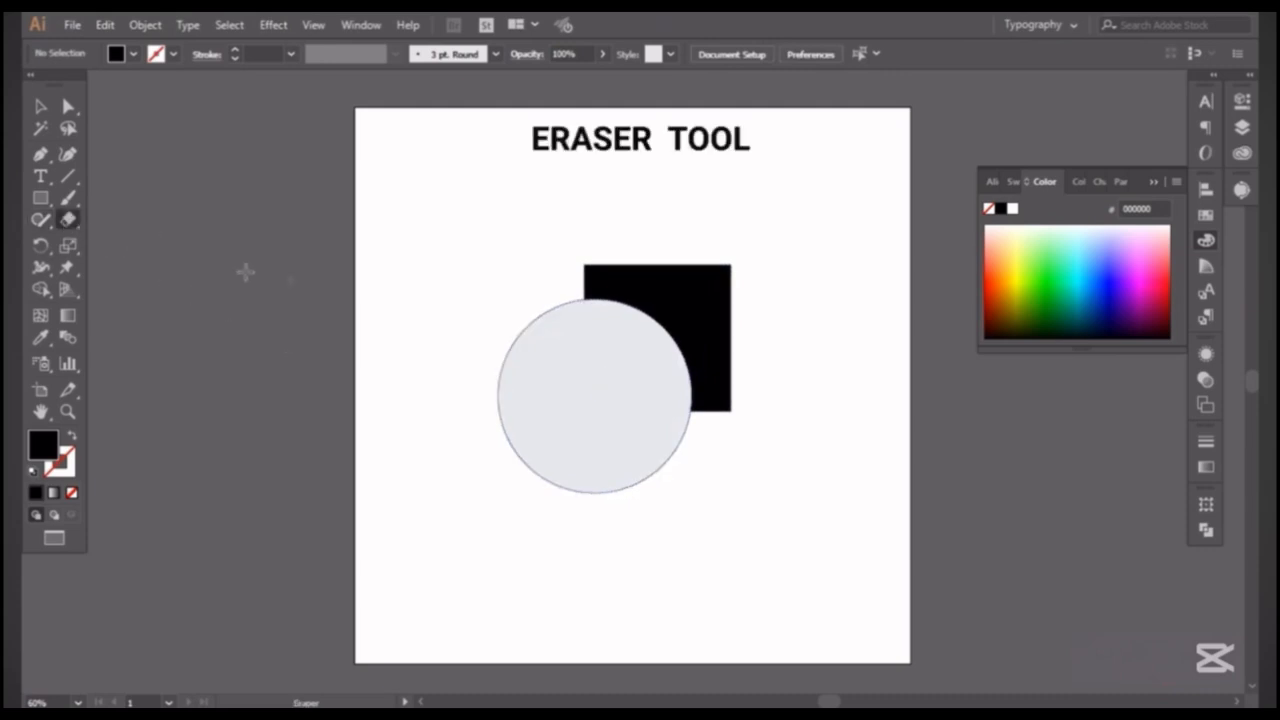
{"action": "mouse_move", "coordinate": [642, 287]}
{"action": "left_mouse_down"}
{"action": "mouse_move", "coordinate": [735, 289]}
{"action": "mouse_move", "coordinate": [646, 408]}
{"action": "left_mouse_up"}
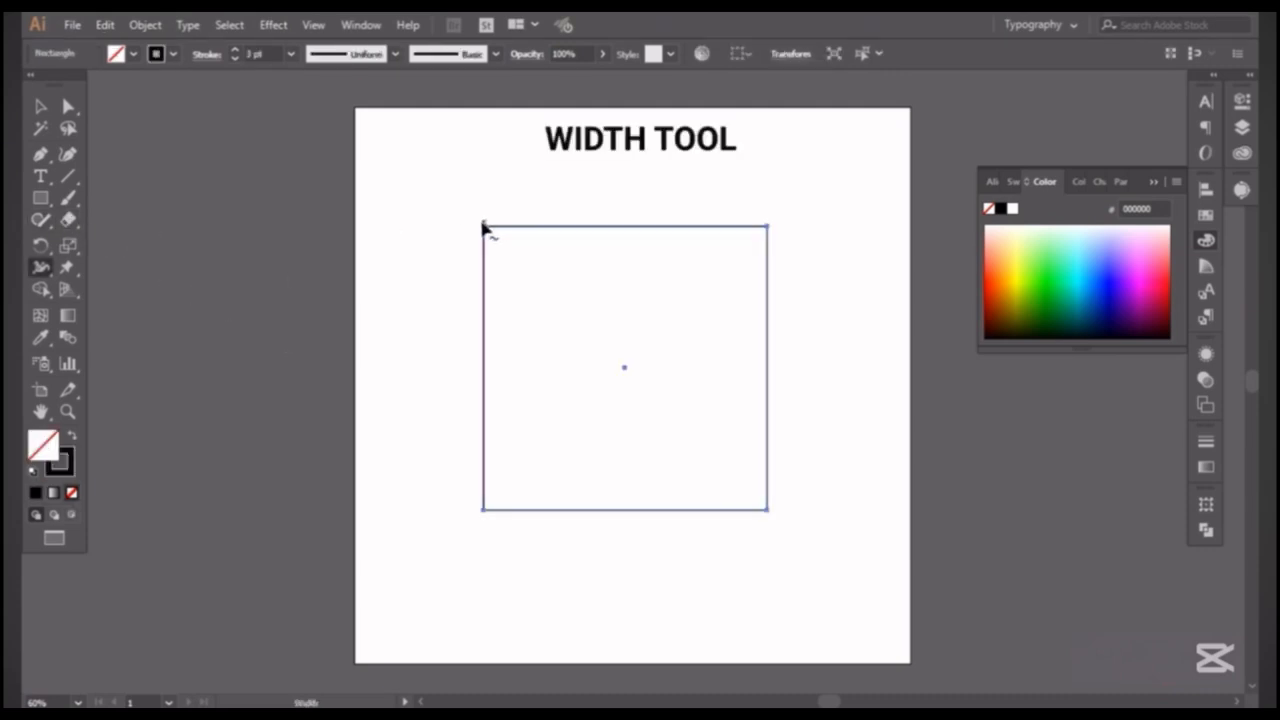
Widen the stroke at the rectangle's upper-left corner with the Width tool.
{"action": "mouse_move", "coordinate": [483, 228]}
{"action": "left_mouse_down"}
{"action": "mouse_move", "coordinate": [371, 189]}
{"action": "mouse_move", "coordinate": [420, 212]}
{"action": "left_mouse_up"}
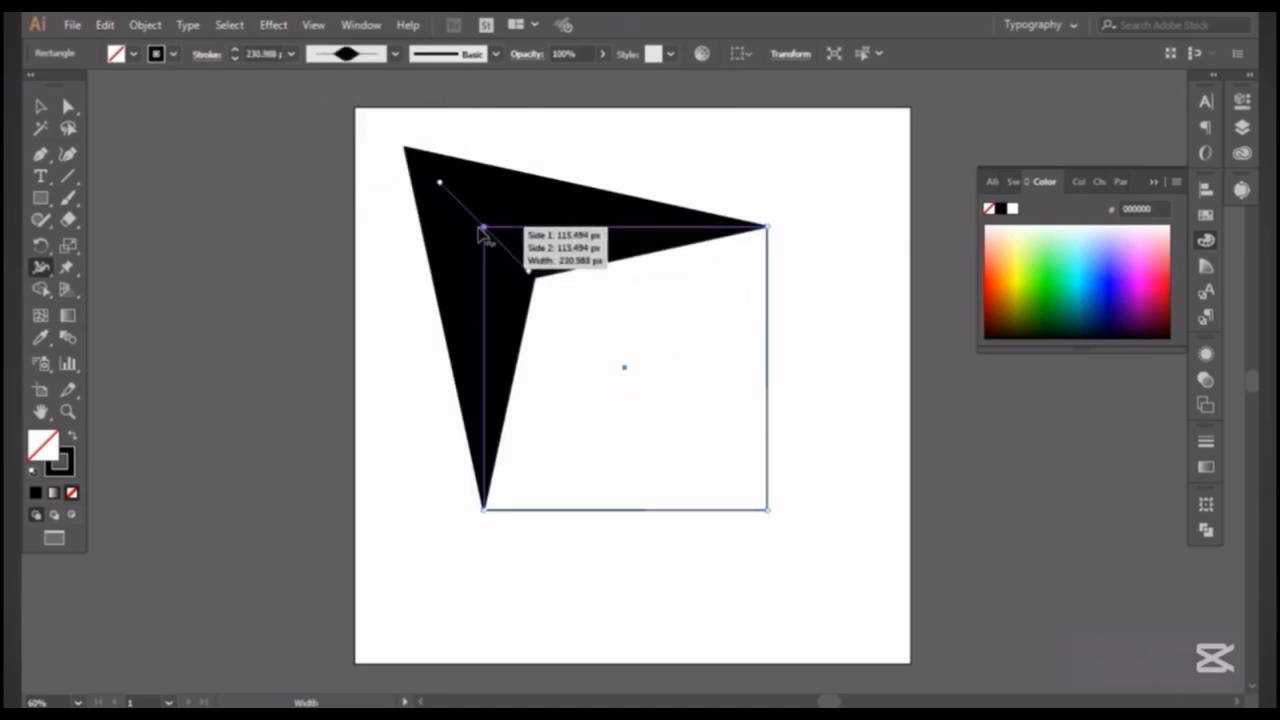
{"action": "mouse_move", "coordinate": [491, 243]}
{"action": "left_mouse_down"}
{"action": "mouse_move", "coordinate": [529, 271]}
{"action": "mouse_move", "coordinate": [497, 223]}
{"action": "mouse_move", "coordinate": [527, 270]}
{"action": "mouse_move", "coordinate": [505, 235]}
{"action": "left_mouse_up"}
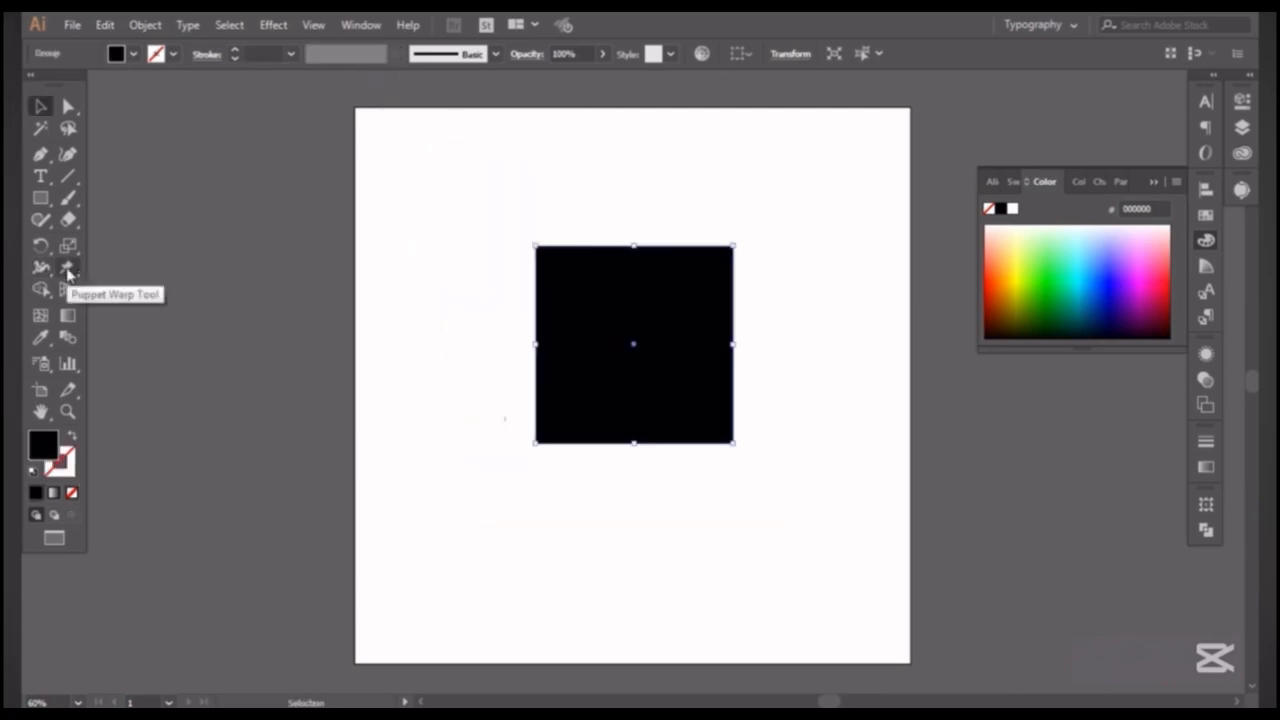
Place pins inside the black square with the Puppet Warp tool and pull its lower pin to distort the shape.
{"action": "left_click", "coordinate": [68, 268]}
{"action": "left_click", "coordinate": [620, 298]}
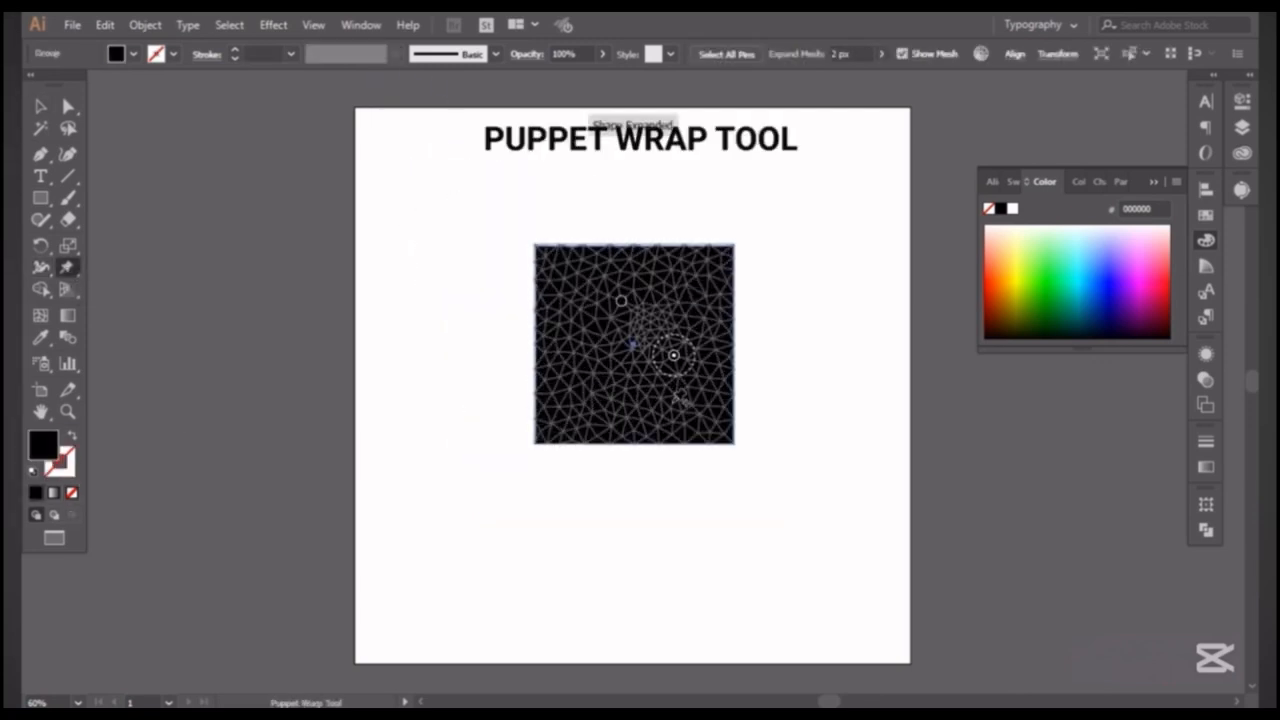
{"action": "left_click_drag", "start_coordinate": [675, 400], "coordinate": [641, 420]}
{"action": "left_click", "coordinate": [602, 321]}
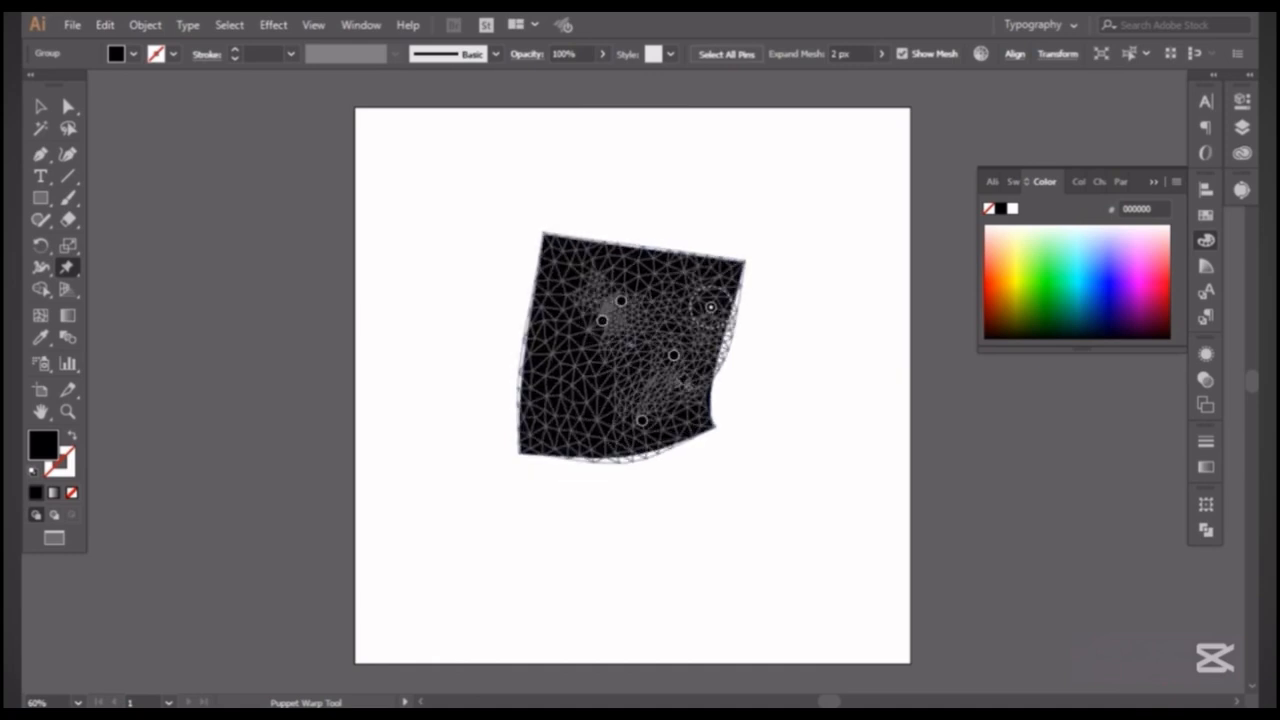
{"action": "left_click_drag", "start_coordinate": [641, 420], "coordinate": [474, 426]}
Show the perspective grid and draw a red rectangle on its right plane, starting at the grid's top centre.
{"action": "left_click", "coordinate": [67, 290]}
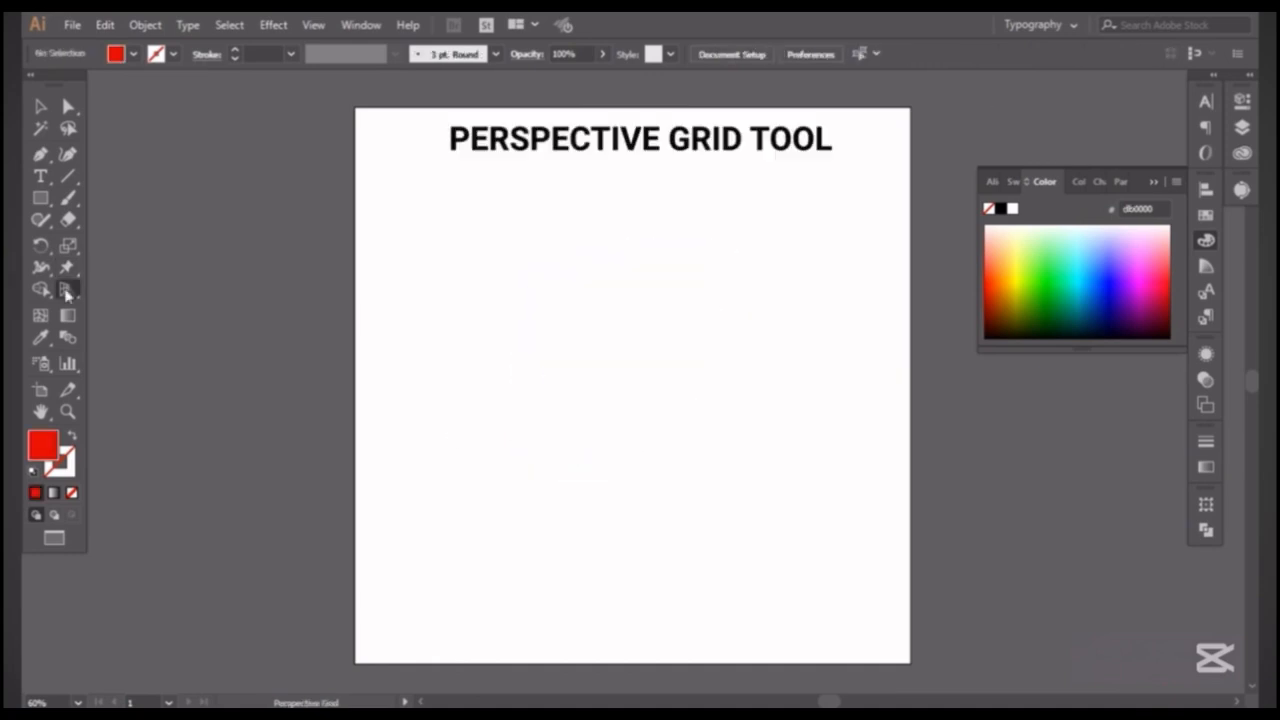
{"action": "left_click", "coordinate": [40, 199]}
{"action": "mouse_move", "coordinate": [633, 252]}
{"action": "left_mouse_down"}
{"action": "mouse_move", "coordinate": [729, 466]}
{"action": "mouse_move", "coordinate": [826, 554]}
{"action": "mouse_move", "coordinate": [894, 580]}
{"action": "mouse_move", "coordinate": [877, 584]}
{"action": "left_mouse_up"}
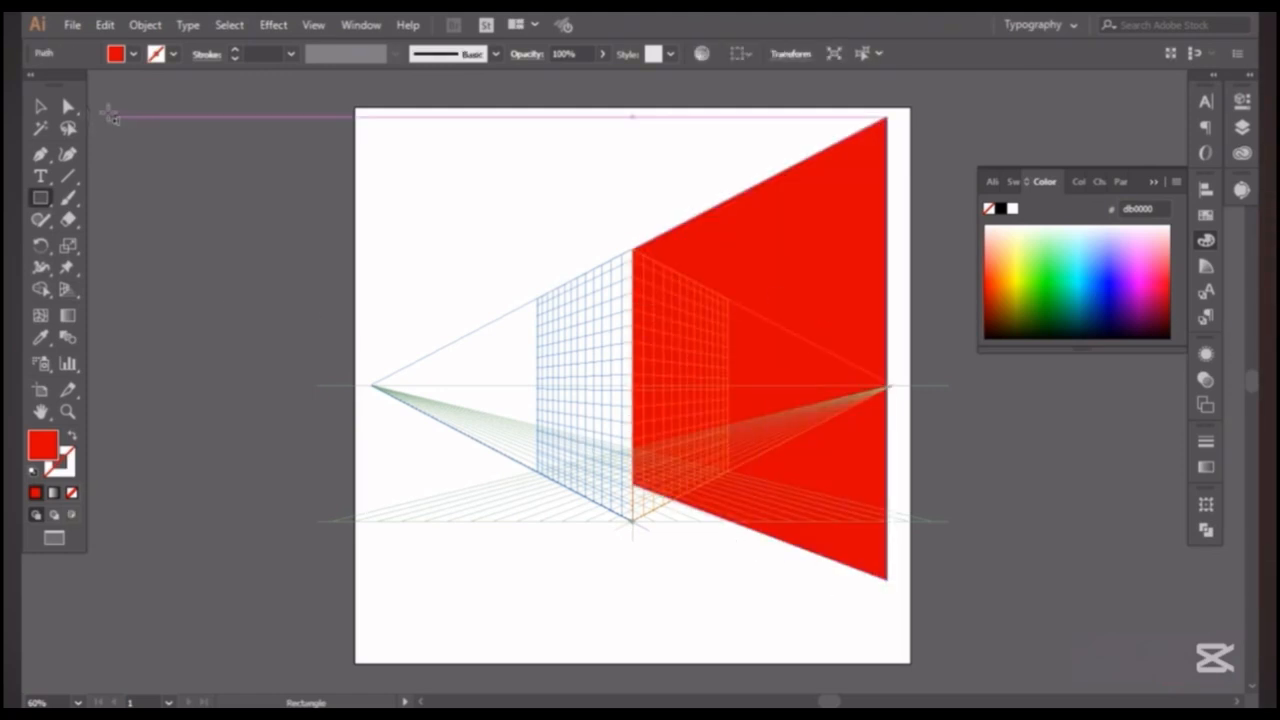
Switch the active perspective plane and draw two more rectangles, one near the grid's base and one on its left side.
{"action": "left_click_drag", "start_coordinate": [61, 77], "coordinate": [41, 154]}
{"action": "left_click", "coordinate": [79, 106]}
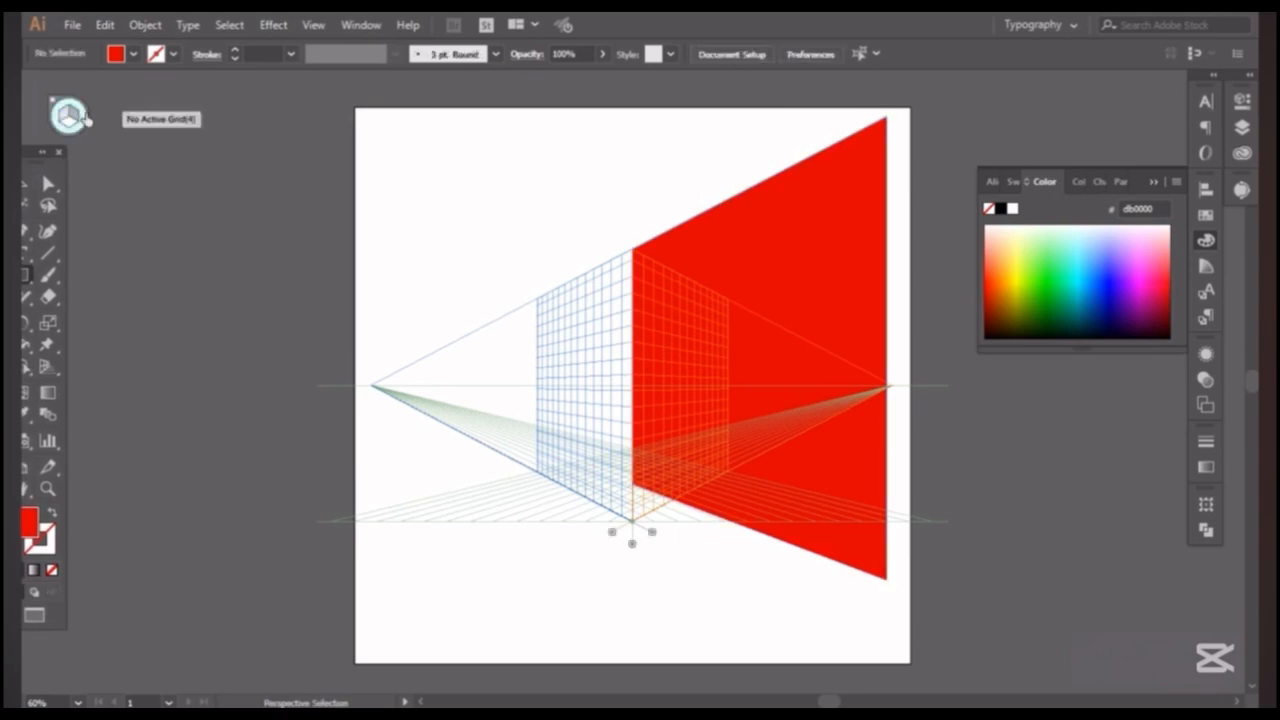
{"action": "left_click", "coordinate": [64, 123]}
{"action": "key", "text": "m"}
{"action": "mouse_move", "coordinate": [552, 478]}
{"action": "left_mouse_down"}
{"action": "mouse_move", "coordinate": [740, 592]}
{"action": "mouse_move", "coordinate": [500, 652]}
{"action": "left_mouse_up"}
{"action": "left_click", "coordinate": [62, 115]}
{"action": "left_click_drag", "start_coordinate": [620, 280], "coordinate": [420, 490]}
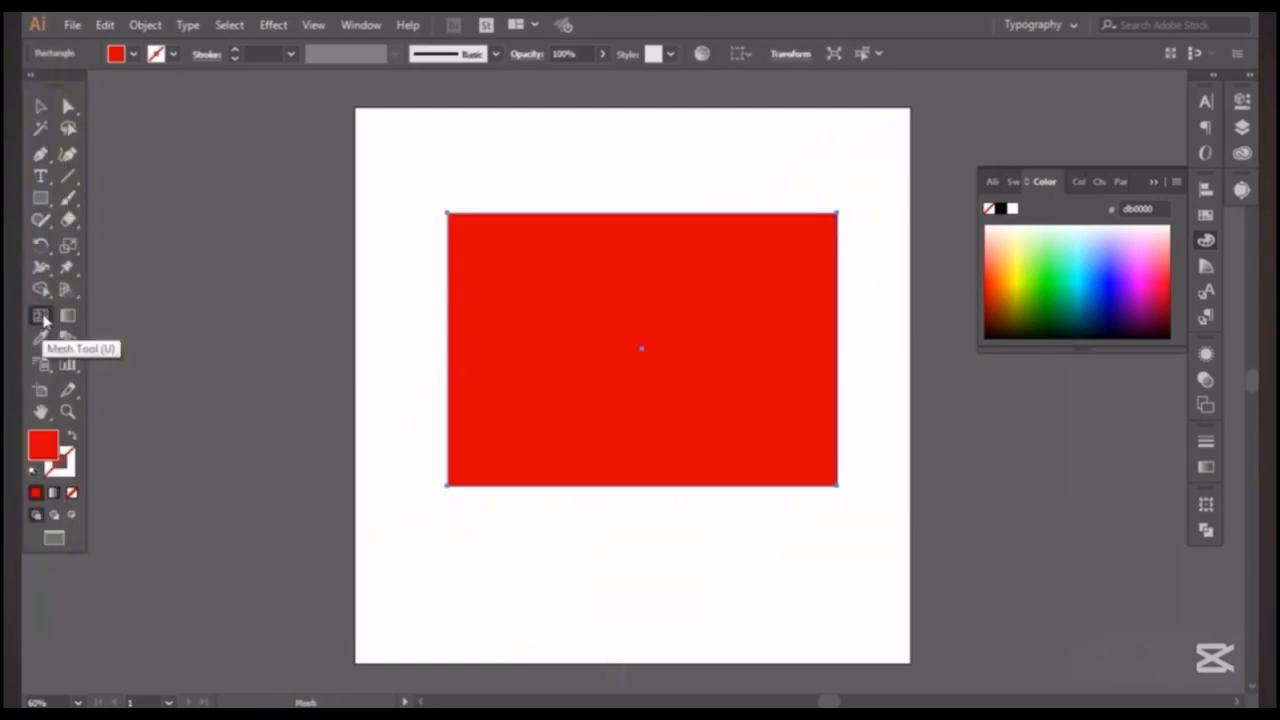
Add several mesh points to the red rectangle with the Mesh tool and pull its top edge down into a curve.
{"action": "left_click", "coordinate": [42, 317]}
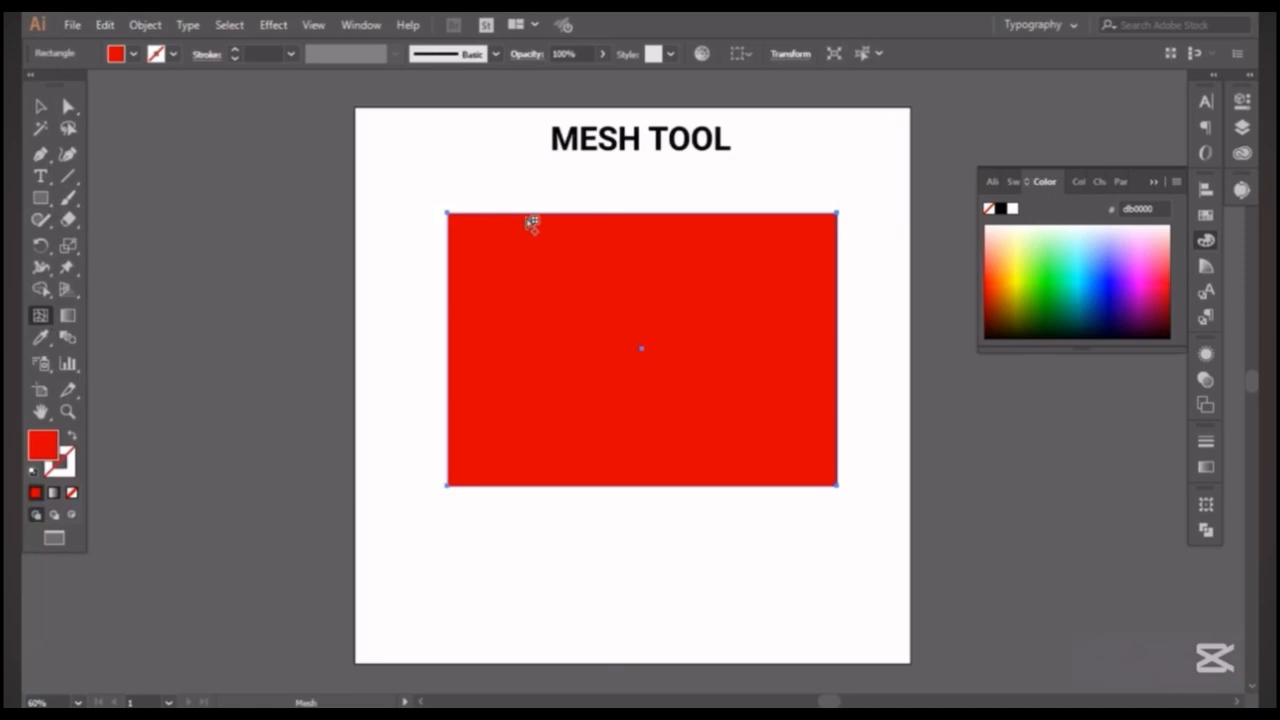
{"action": "left_click", "coordinate": [528, 214]}
{"action": "left_click_drag", "start_coordinate": [629, 216], "coordinate": [646, 394]}
{"action": "left_click", "coordinate": [706, 303]}
{"action": "left_click", "coordinate": [792, 338]}
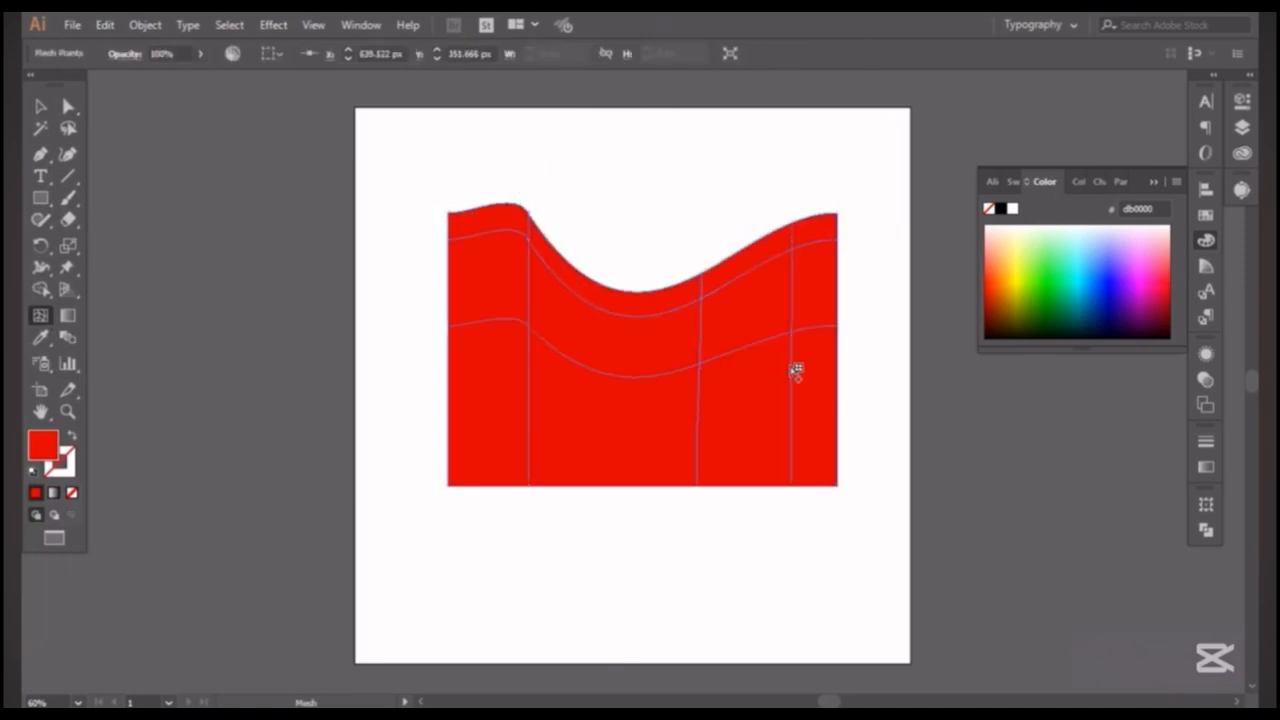
{"action": "left_click", "coordinate": [474, 430]}
{"action": "key", "text": "v"}
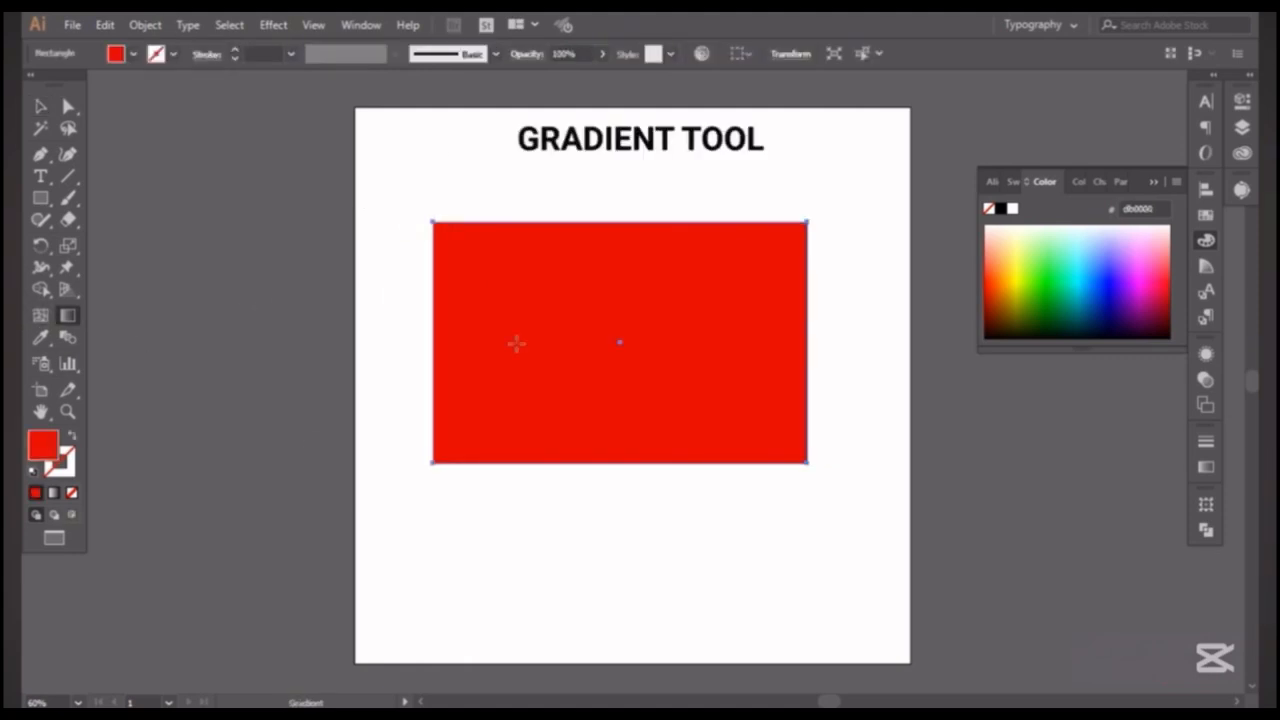
Apply a linear gradient to the red rectangle, extend it past both side edges and set its end stop to cyan.
{"action": "left_click", "coordinate": [514, 343]}
{"action": "mouse_move", "coordinate": [432, 345]}
{"action": "left_mouse_down"}
{"action": "mouse_move", "coordinate": [403, 206]}
{"action": "mouse_move", "coordinate": [405, 343]}
{"action": "left_mouse_up"}
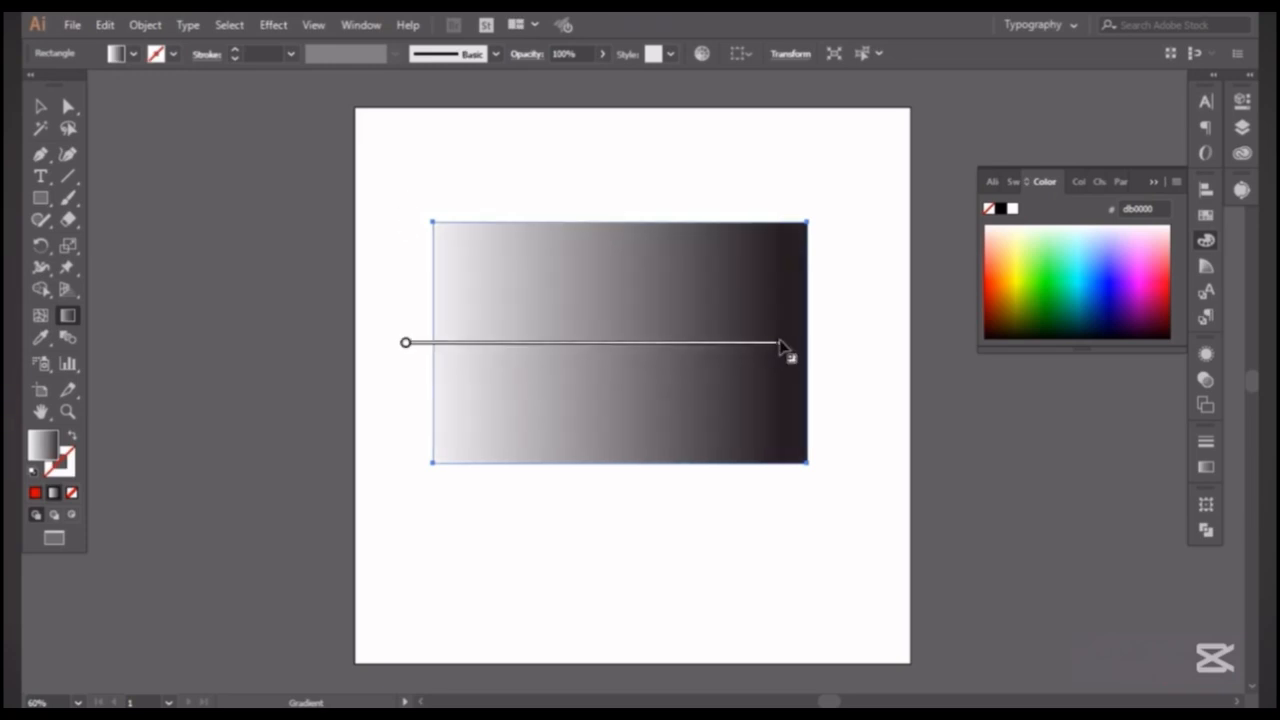
{"action": "left_click_drag", "start_coordinate": [783, 347], "coordinate": [945, 348]}
{"action": "double_click", "coordinate": [947, 348]}
{"action": "left_click", "coordinate": [796, 406]}
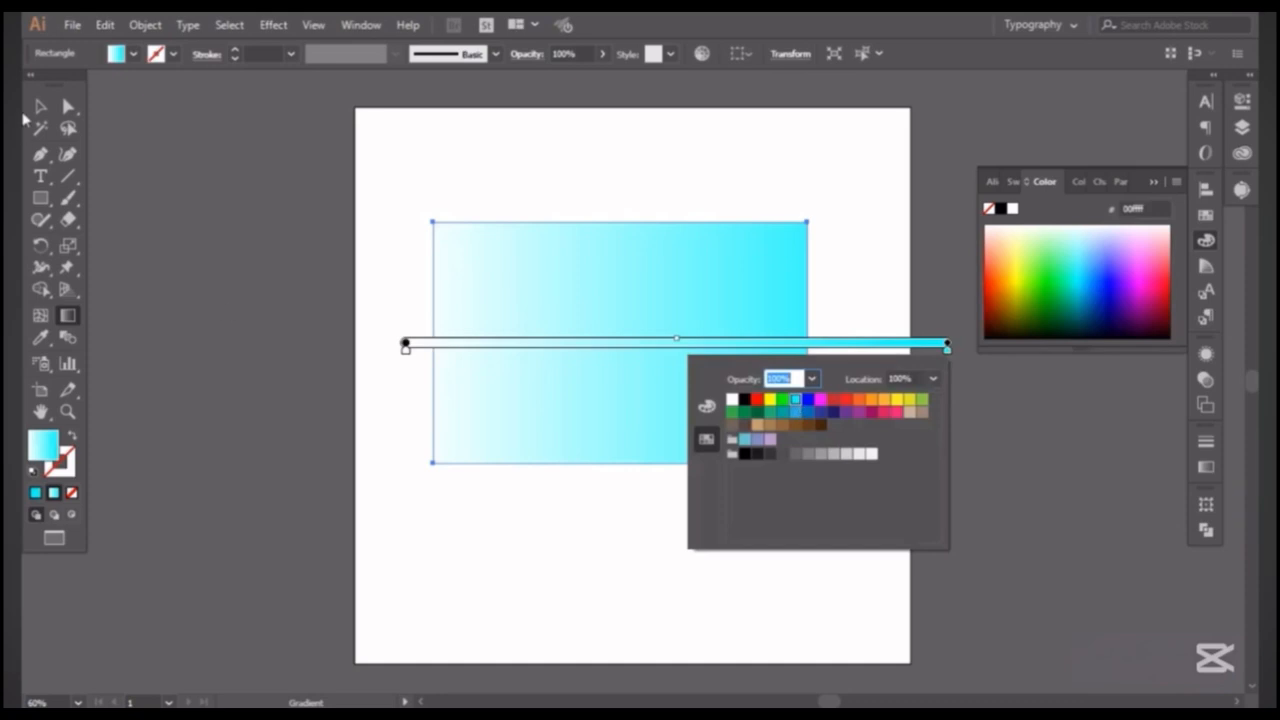
{"action": "key", "text": "Escape"}
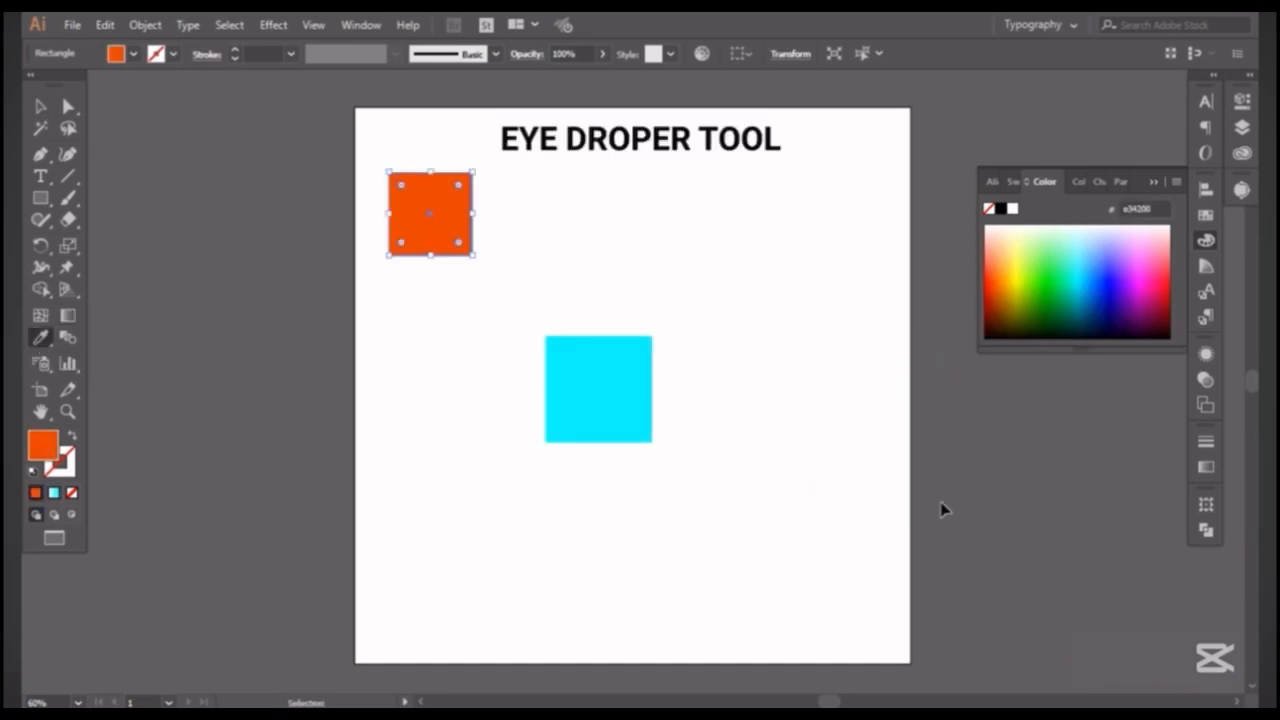
Recolor the cyan square by sampling the upper-left square's orange fill with the Eyedropper tool.
{"action": "left_click", "coordinate": [578, 414]}
{"action": "left_click", "coordinate": [578, 414], "text": "ctrl"}
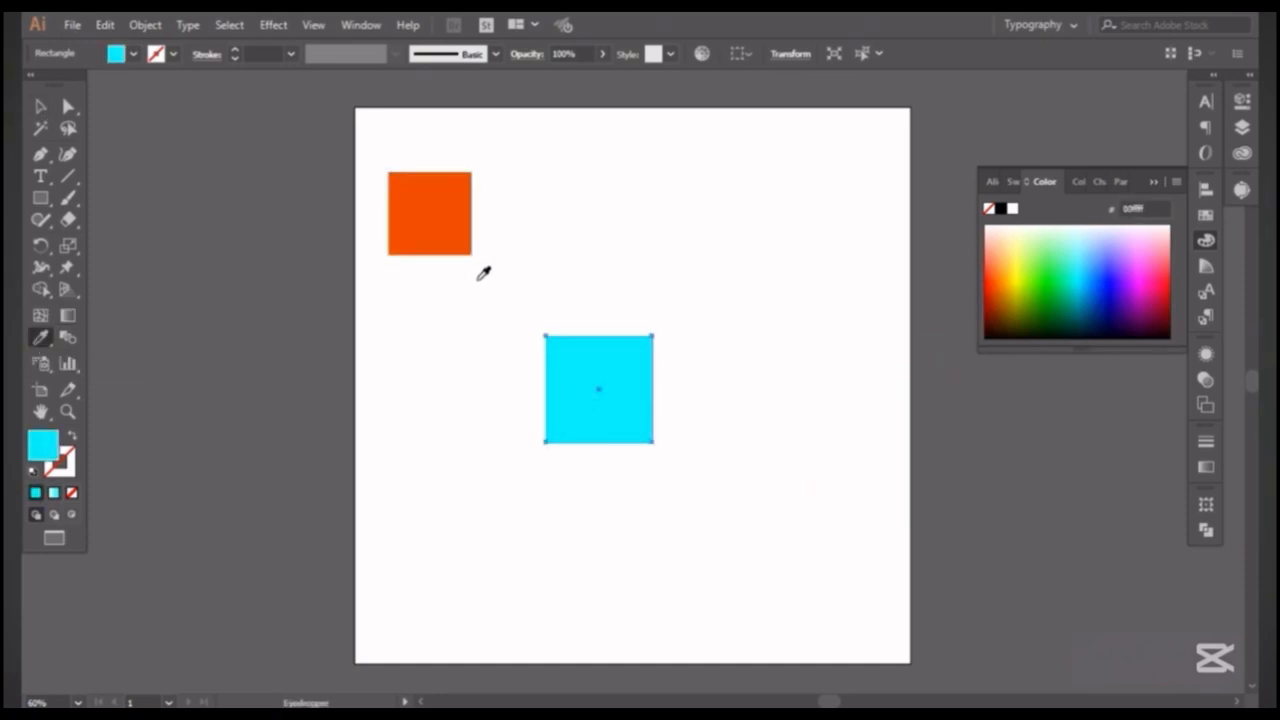
{"action": "left_click", "coordinate": [455, 213]}
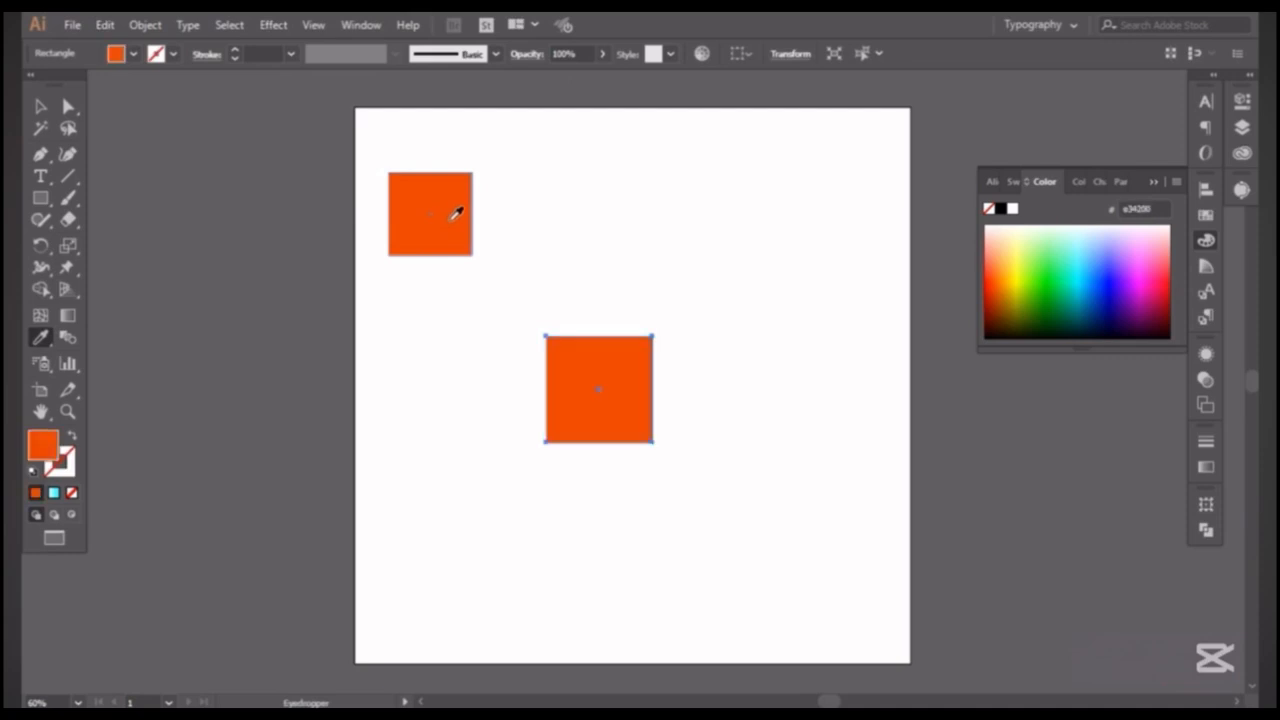
Duplicate the upper-left orange square to the artboard's upper-right area.
{"action": "left_click", "coordinate": [38, 107]}
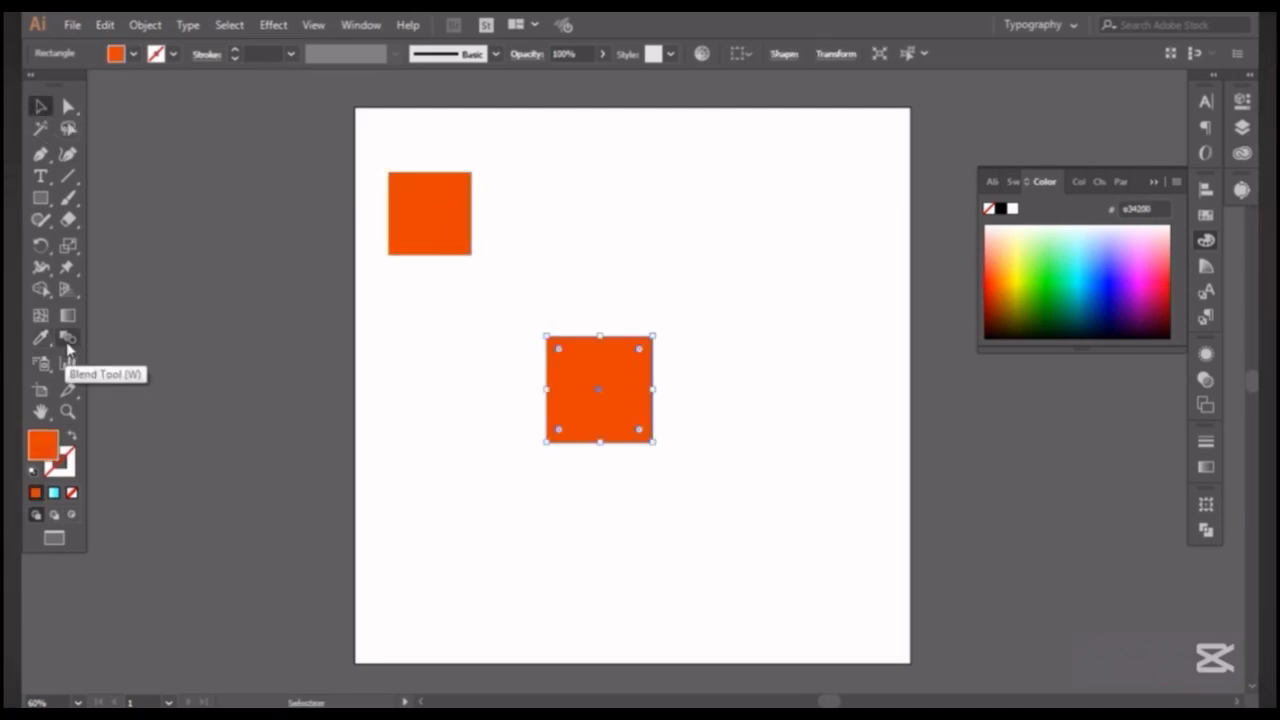
{"action": "left_click", "coordinate": [440, 243]}
{"action": "mouse_move", "coordinate": [440, 243]}
{"action": "left_mouse_down"}
{"action": "mouse_move", "coordinate": [860, 231]}
{"action": "mouse_move", "coordinate": [828, 241]}
{"action": "left_mouse_up"}
Select the two upper orange squares, review the blend options and make a blend between them.
{"action": "left_click_drag", "start_coordinate": [357, 140], "coordinate": [854, 264]}
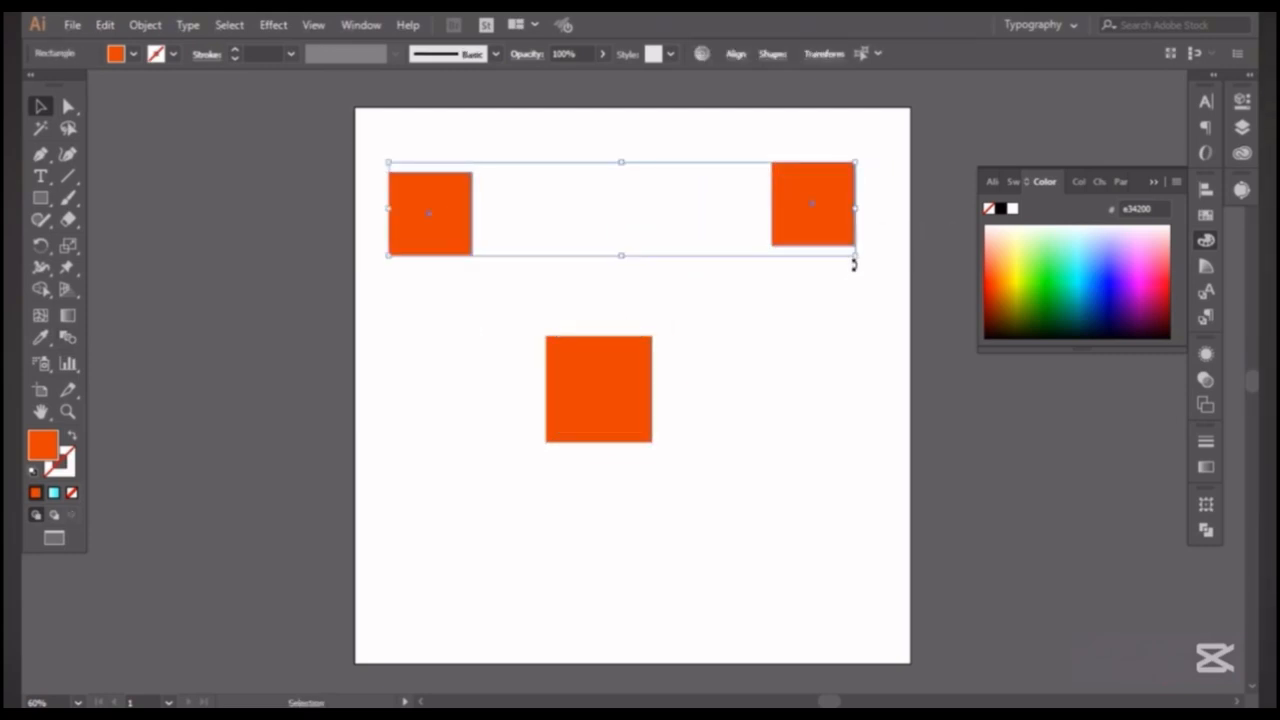
{"action": "double_click", "coordinate": [68, 337]}
{"action": "left_click", "coordinate": [968, 416]}
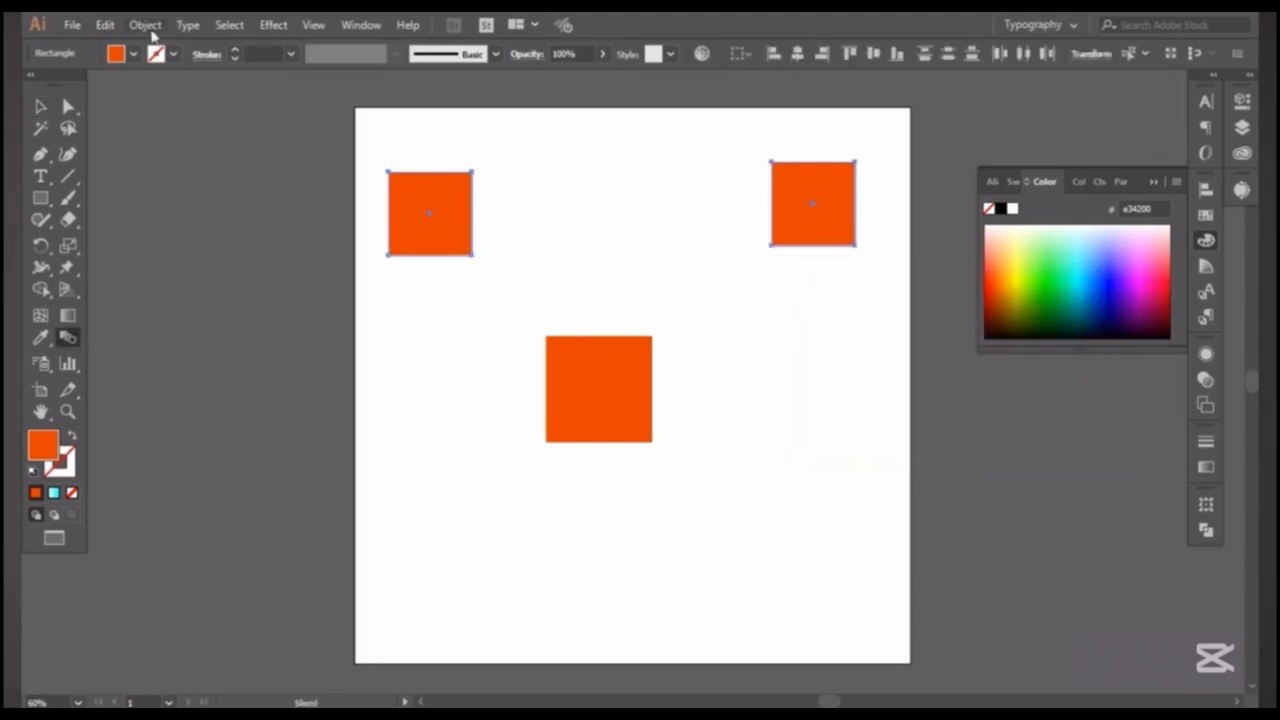
{"action": "left_click", "coordinate": [147, 27]}
{"action": "mouse_move", "coordinate": [410, 488]}
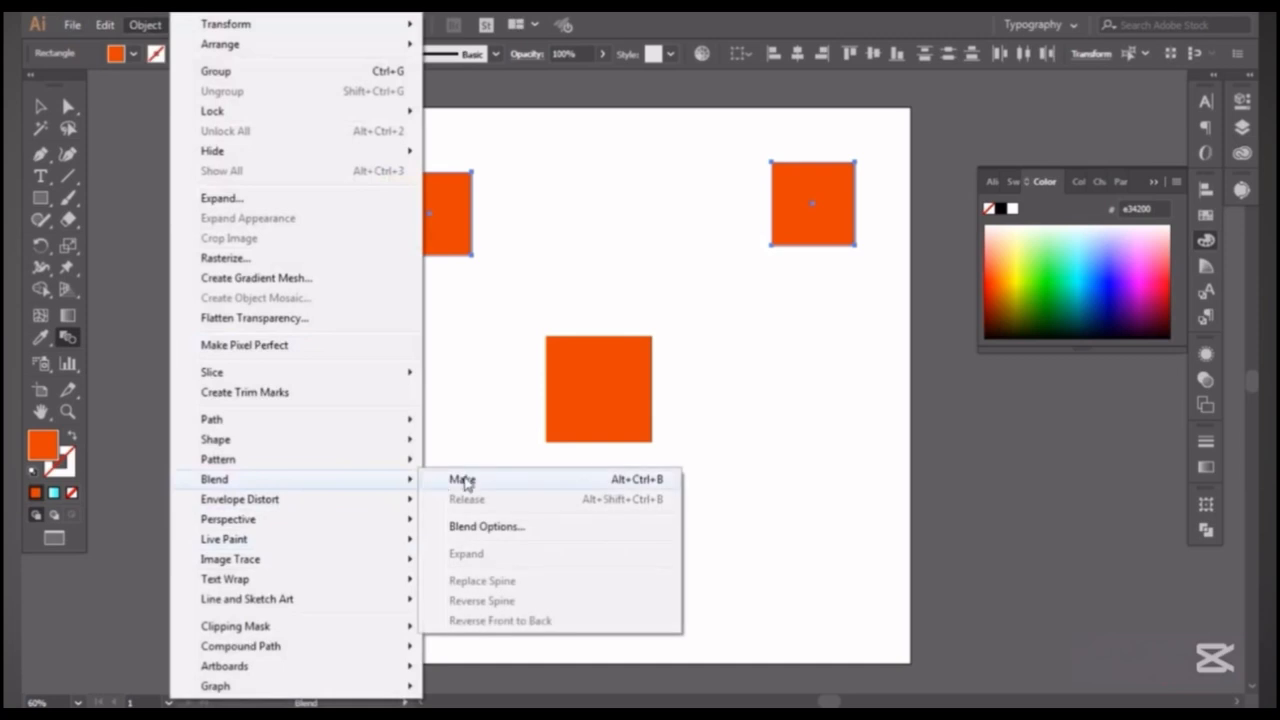
{"action": "left_click", "coordinate": [462, 479]}
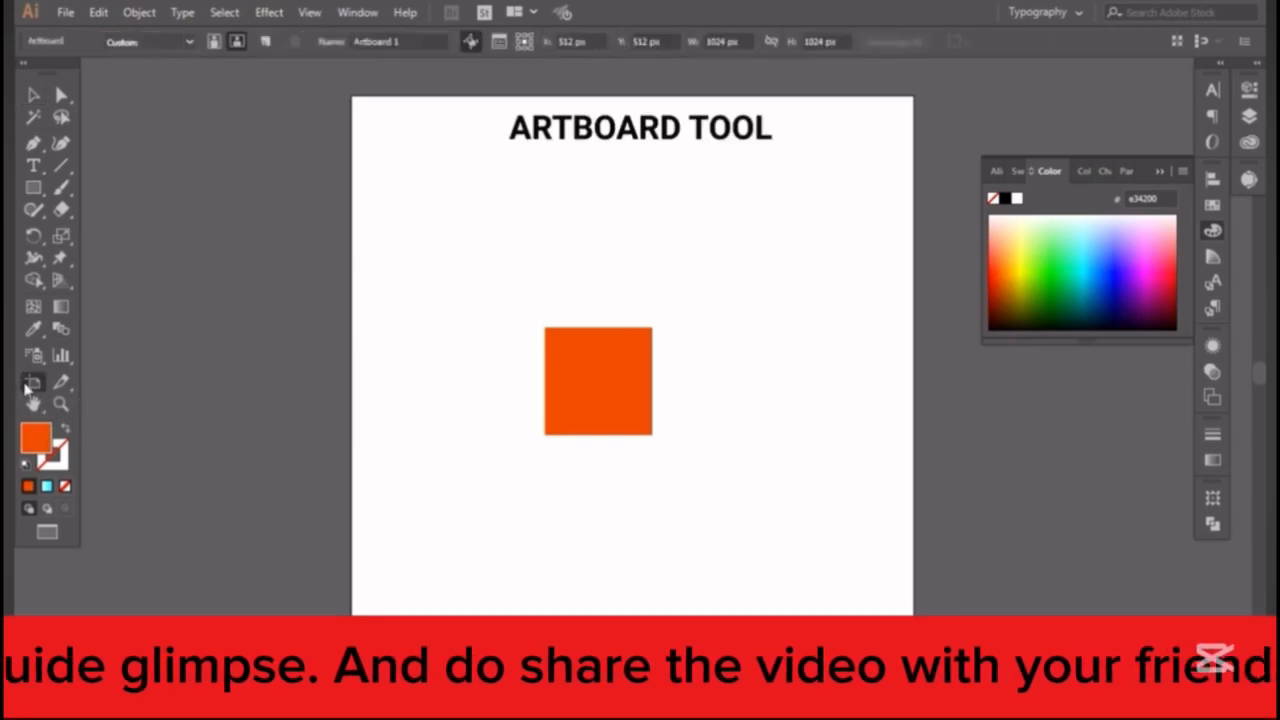
Shrink the artboard from its upper-left corner to about 643 × 691 px with the Artboard tool and undo the resize.
{"action": "left_click", "coordinate": [31, 384]}
{"action": "left_click_drag", "start_coordinate": [349, 93], "coordinate": [560, 280]}
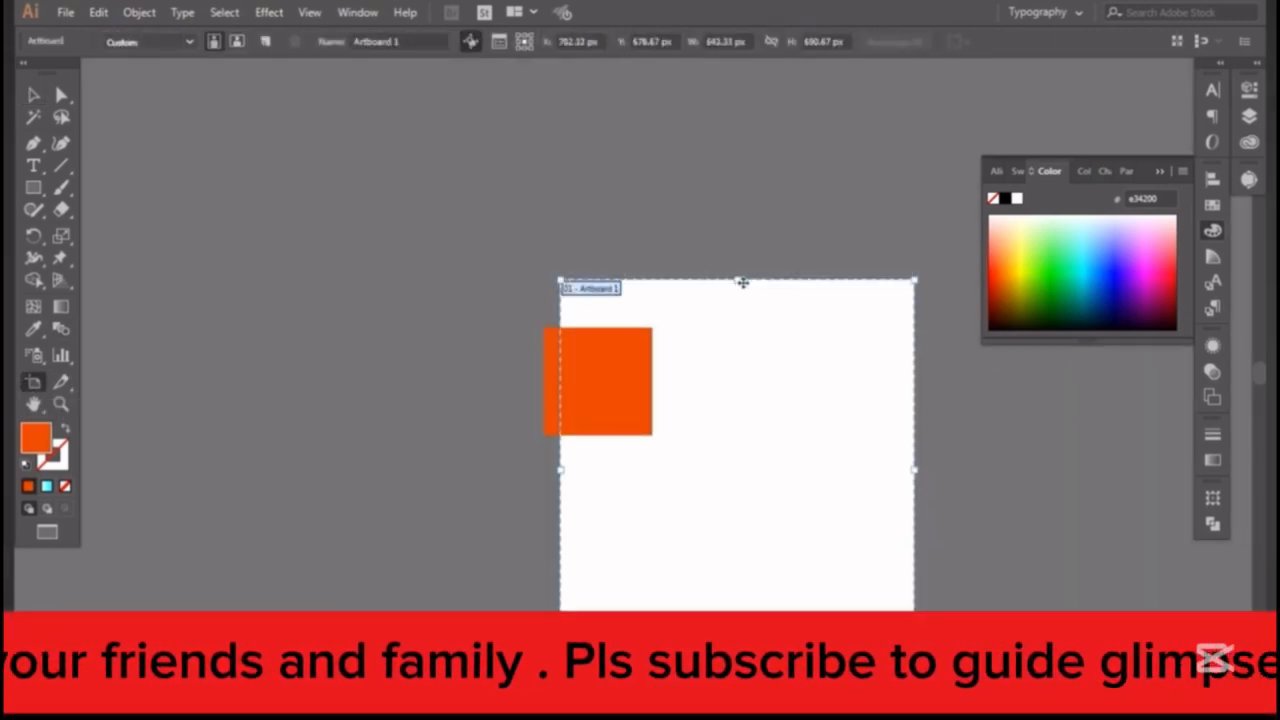
{"action": "key", "text": "ctrl+z"}
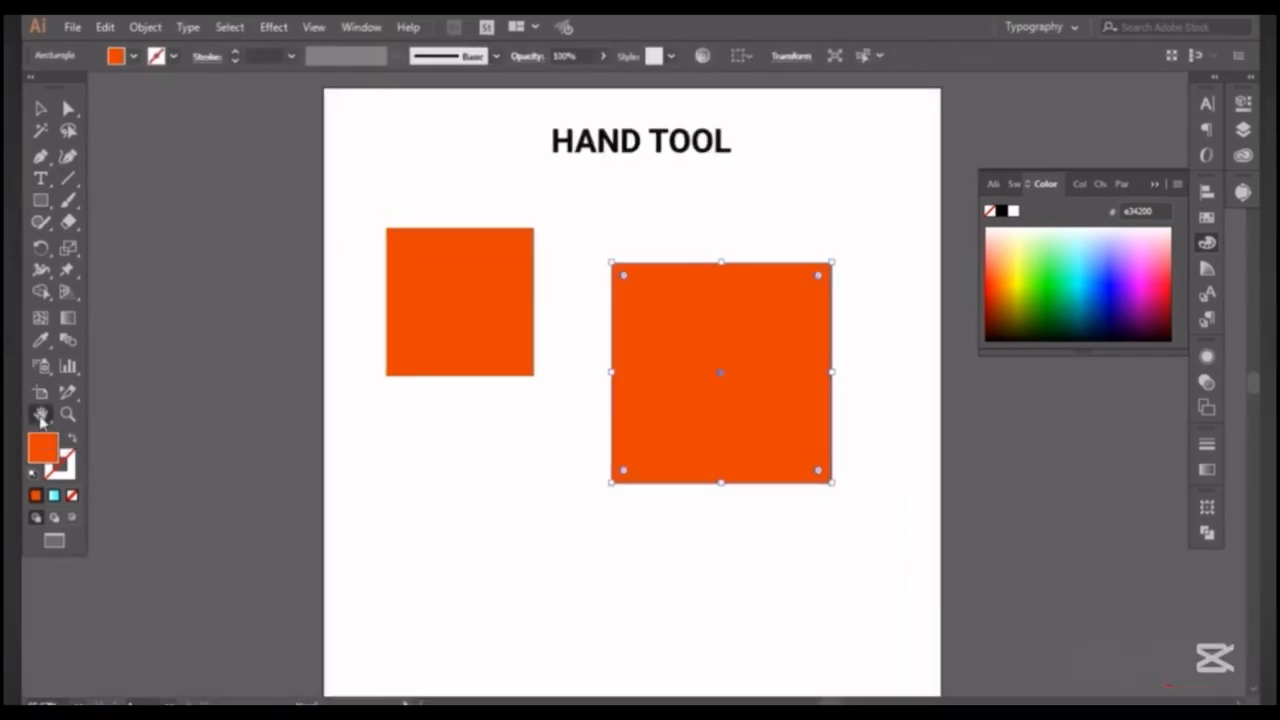
Pan the artboard with the Hand tool and magnify the orange squares with the Zoom tool.
{"action": "key", "text": "h"}
{"action": "left_click_drag", "start_coordinate": [443, 318], "coordinate": [468, 292]}
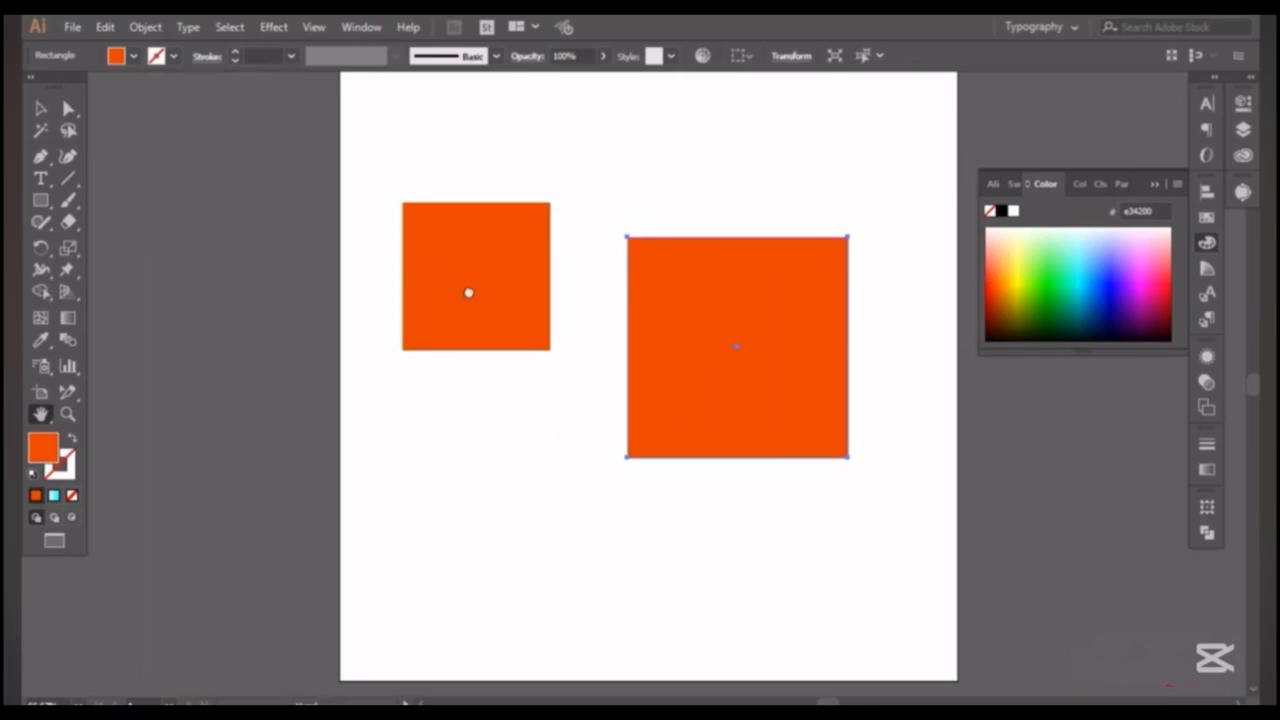
{"action": "left_click", "coordinate": [67, 417]}
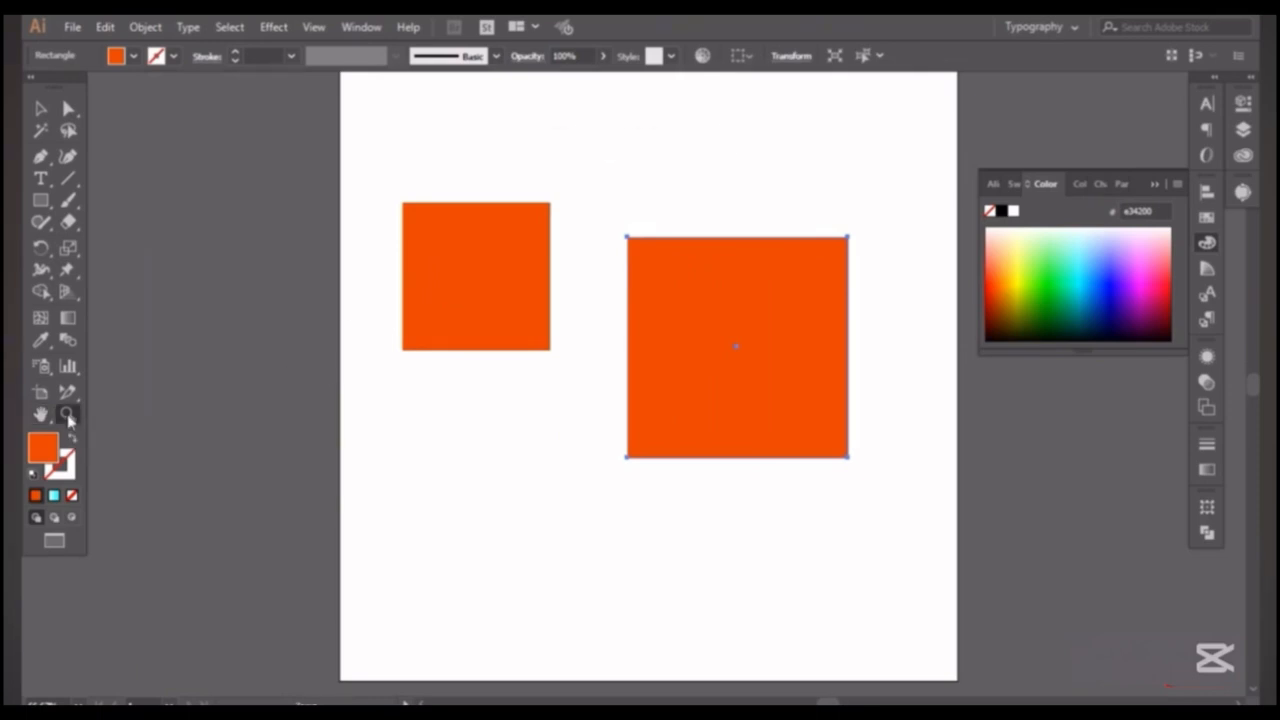
{"action": "left_click", "coordinate": [449, 297]}
{"action": "left_click", "coordinate": [642, 410]}
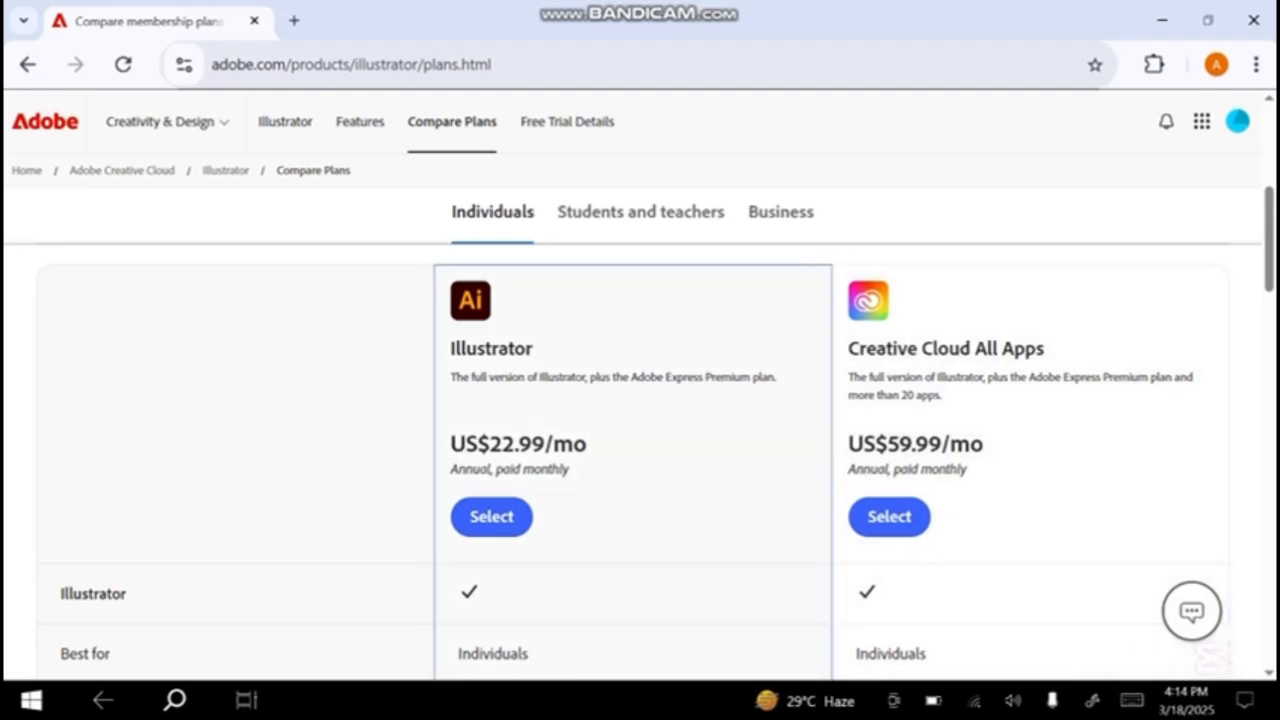
In the browser, view Adobe's Illustrator plans for students and teachers and for business, and bring up the open windows.
{"action": "left_click", "coordinate": [640, 212]}
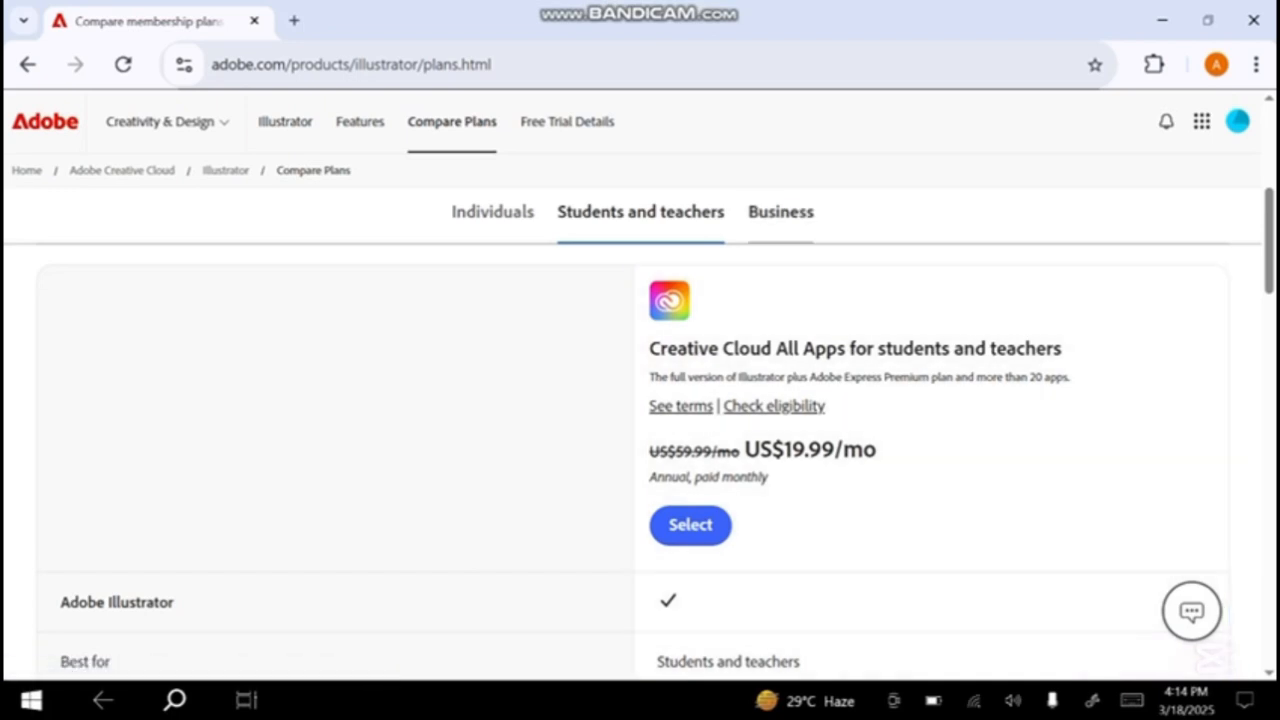
{"action": "left_click", "coordinate": [781, 212]}
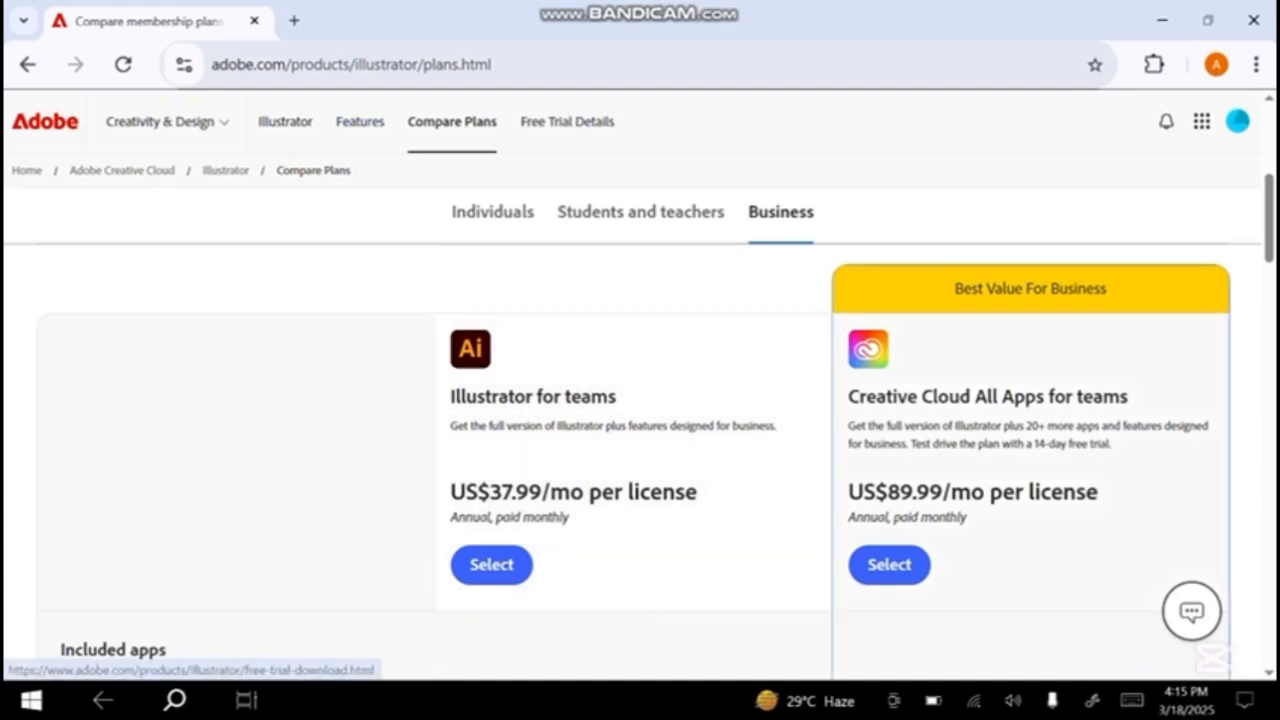
{"action": "left_click", "coordinate": [246, 700]}
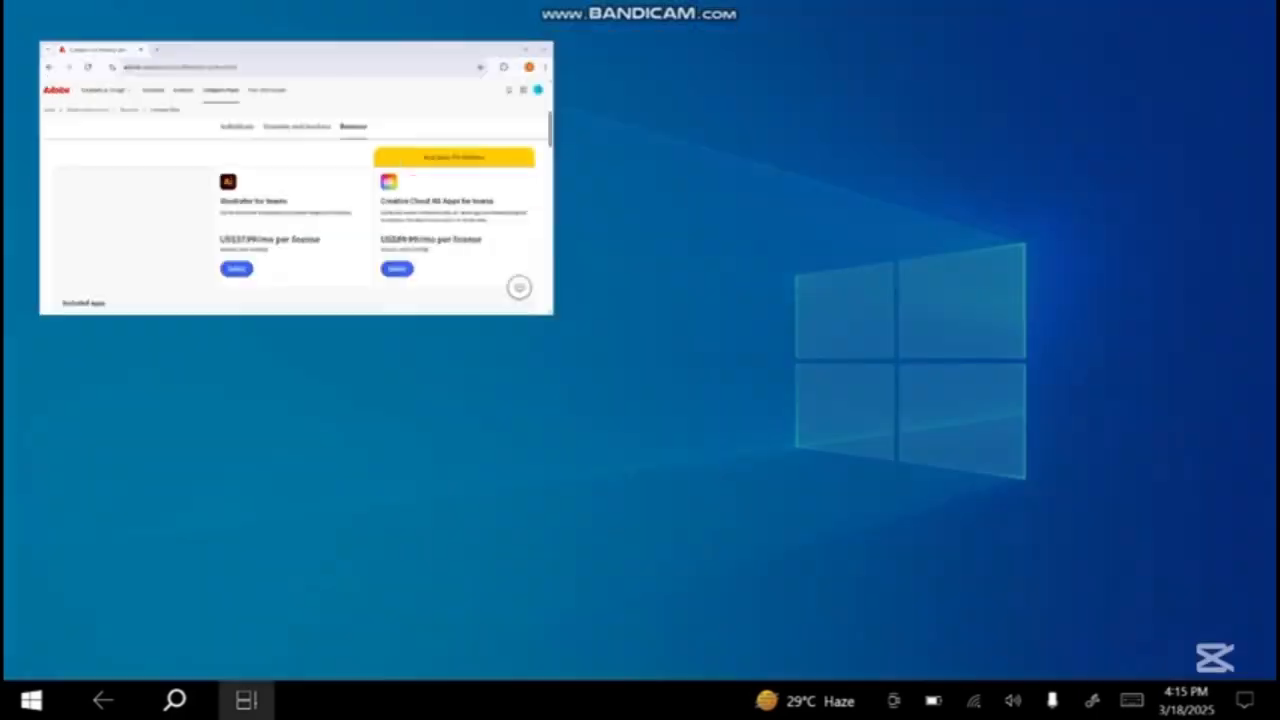